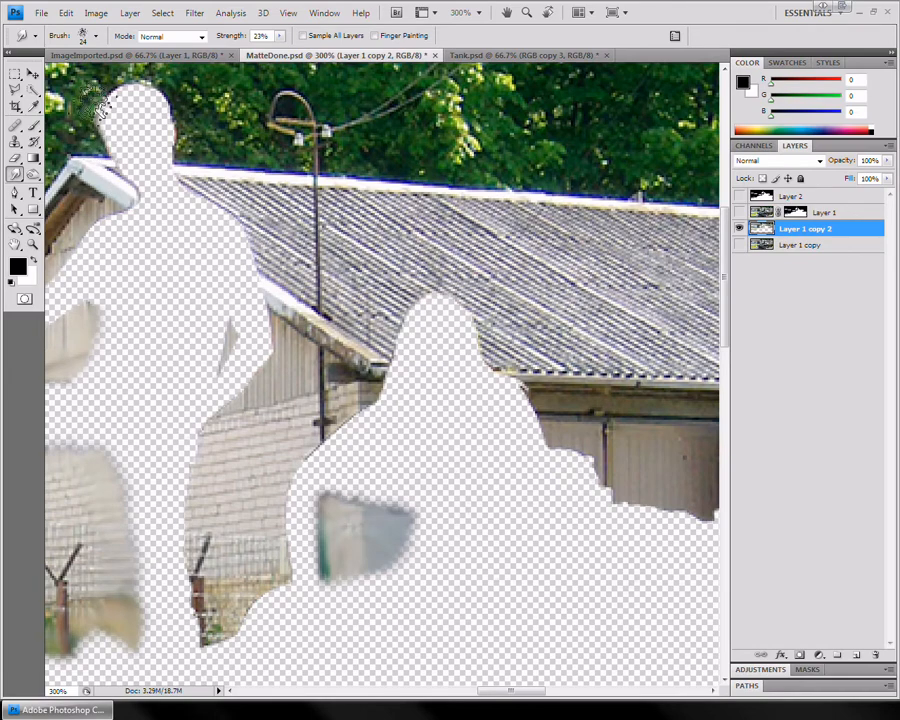
Lasso a patch of corrugated roof beside the smaller head-shaped hole and copy it to a new layer
{"action": "left_click_drag", "start_coordinate": [18, 88], "coordinate": [62, 63]}
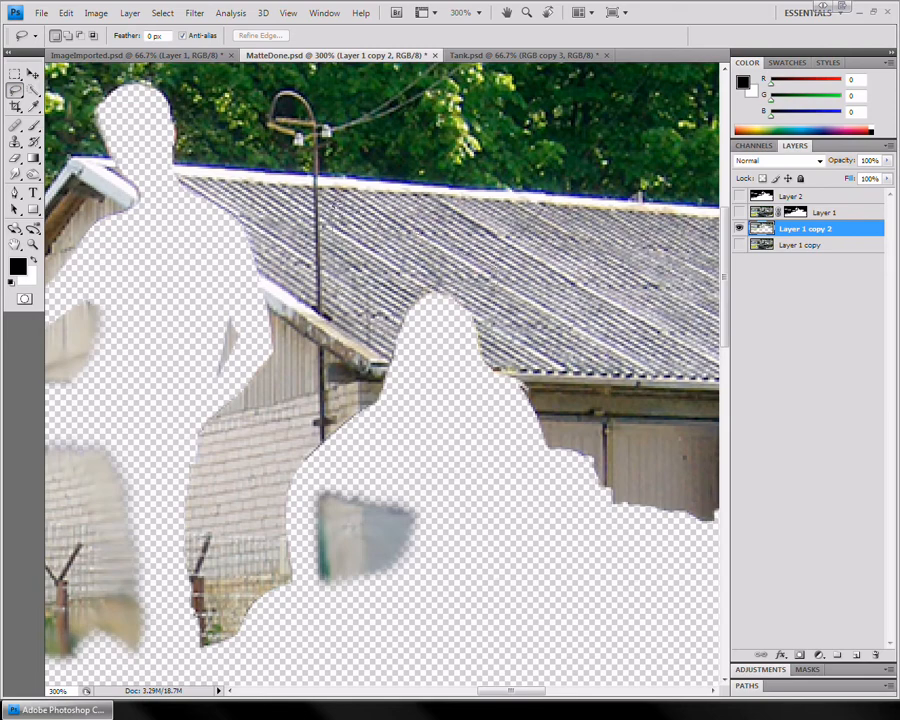
{"action": "left_click_drag", "start_coordinate": [337, 208], "coordinate": [332, 211]}
{"action": "left_click_drag", "start_coordinate": [504, 278], "coordinate": [494, 278]}
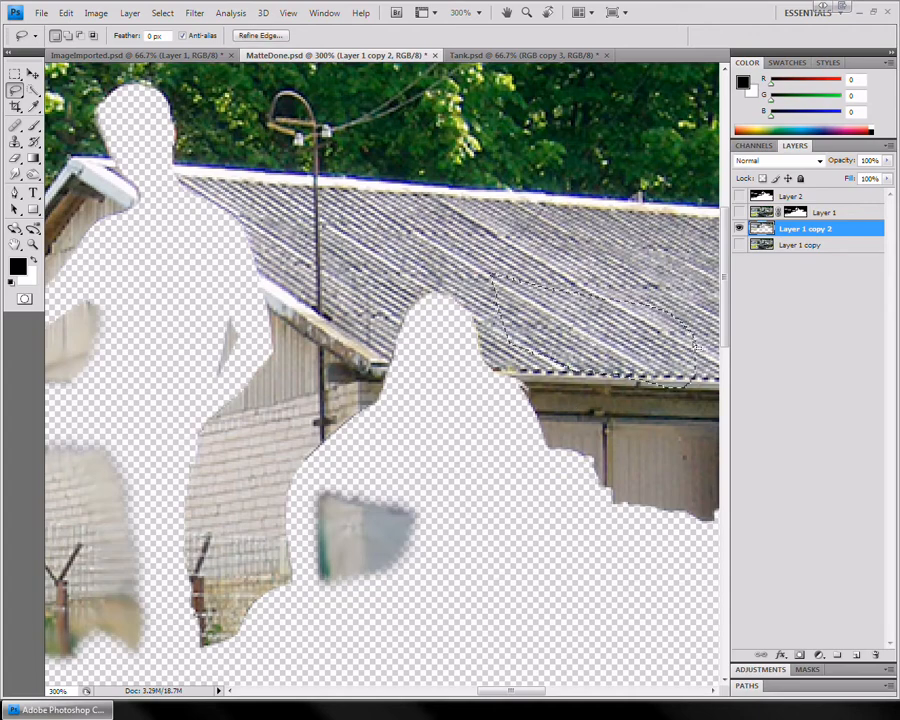
{"action": "right_click", "coordinate": [591, 335]}
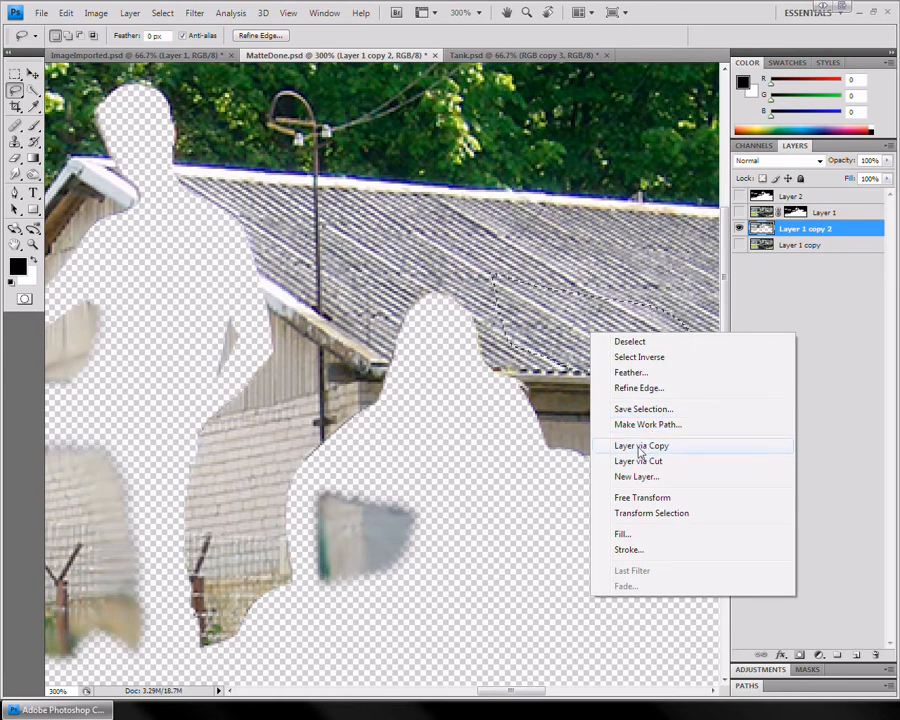
{"action": "left_click", "coordinate": [641, 446]}
Move the copied roof patch over the top of the smaller figure's hole and merge it with Layer 1 copy 2
{"action": "key", "text": "v"}
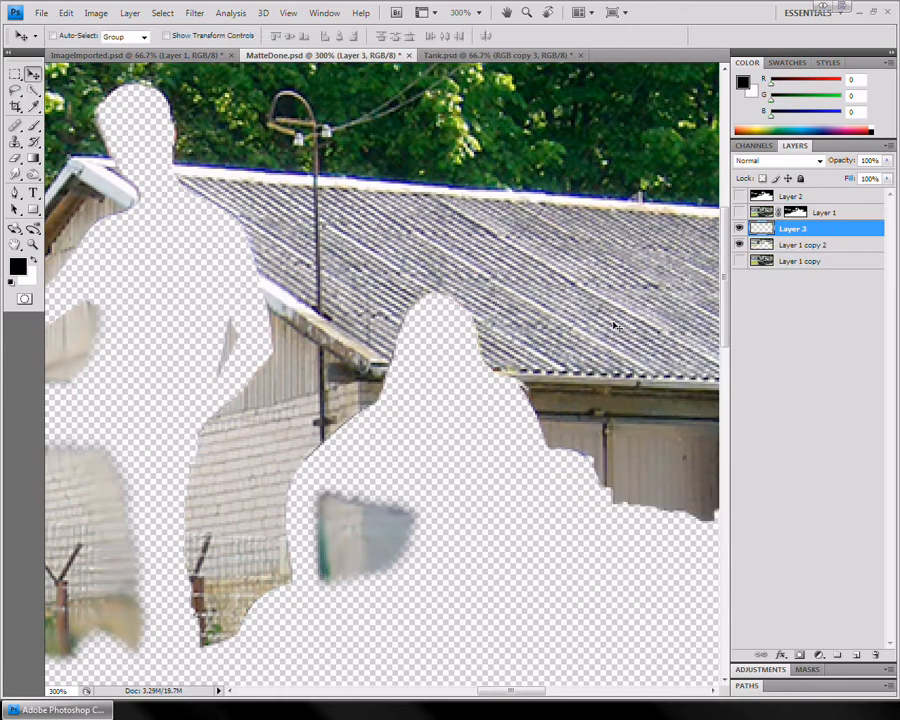
{"action": "left_click_drag", "start_coordinate": [615, 327], "coordinate": [456, 325]}
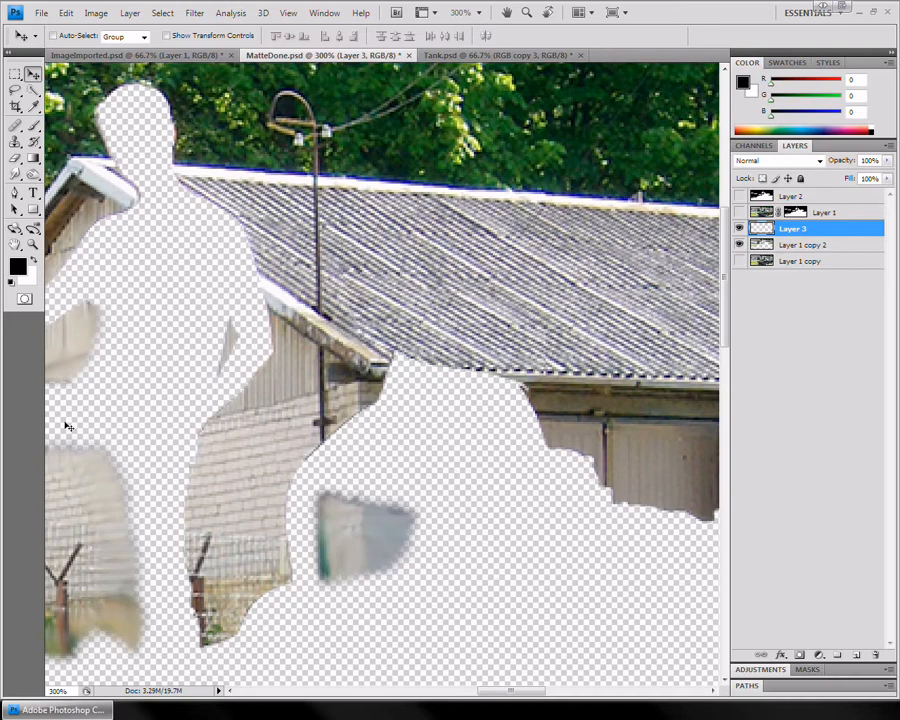
{"action": "left_click", "coordinate": [802, 245], "text": "shift"}
{"action": "right_click", "coordinate": [801, 247]}
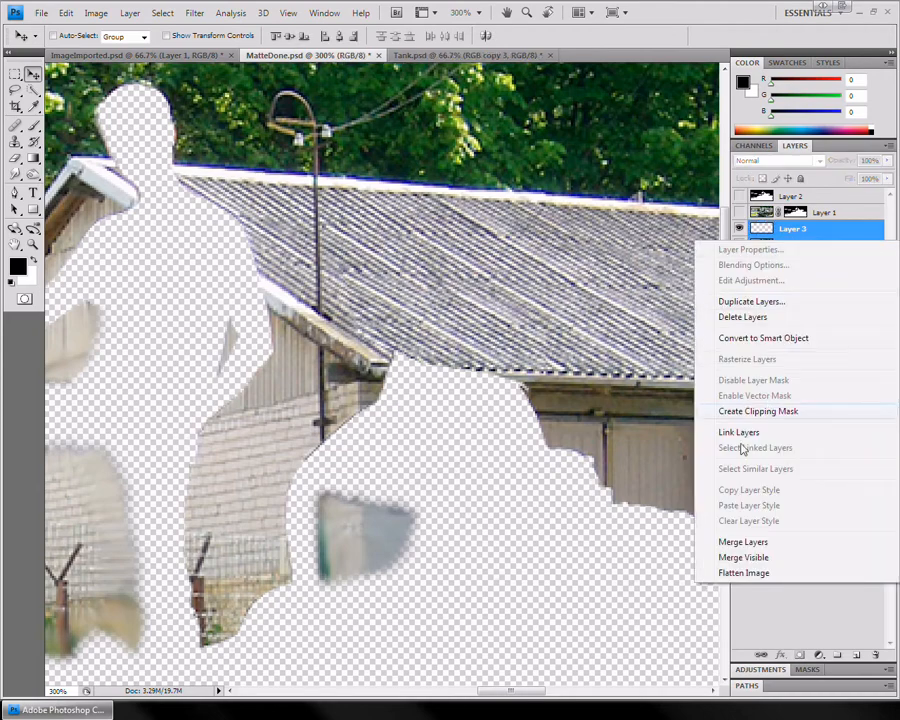
{"action": "left_click", "coordinate": [740, 542]}
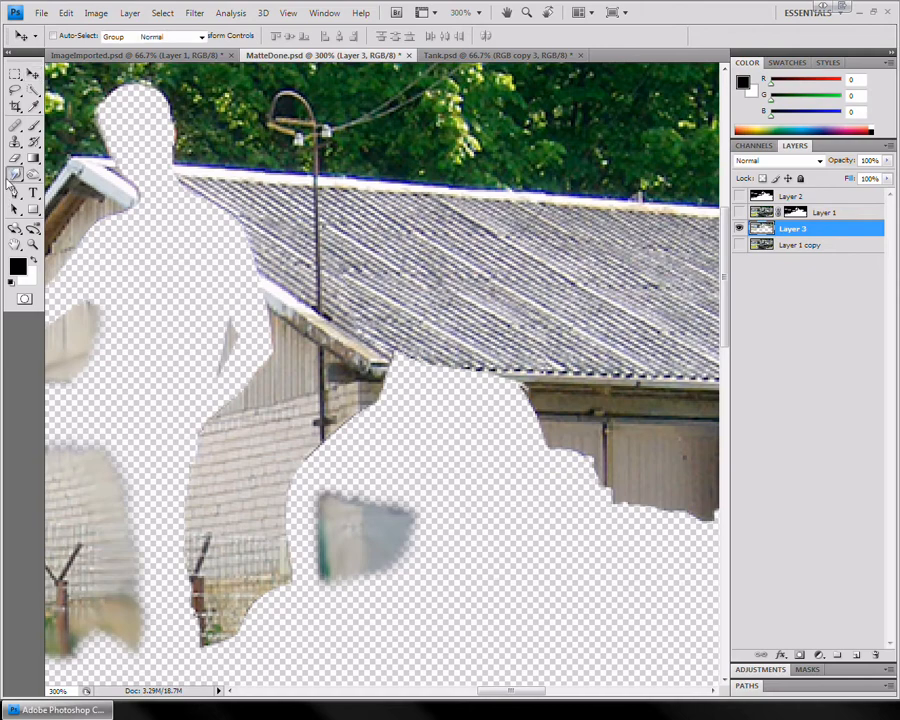
Smudge the edges of the brick wall section between the two figure cutouts outward into the transparent area
{"action": "left_click", "coordinate": [15, 174]}
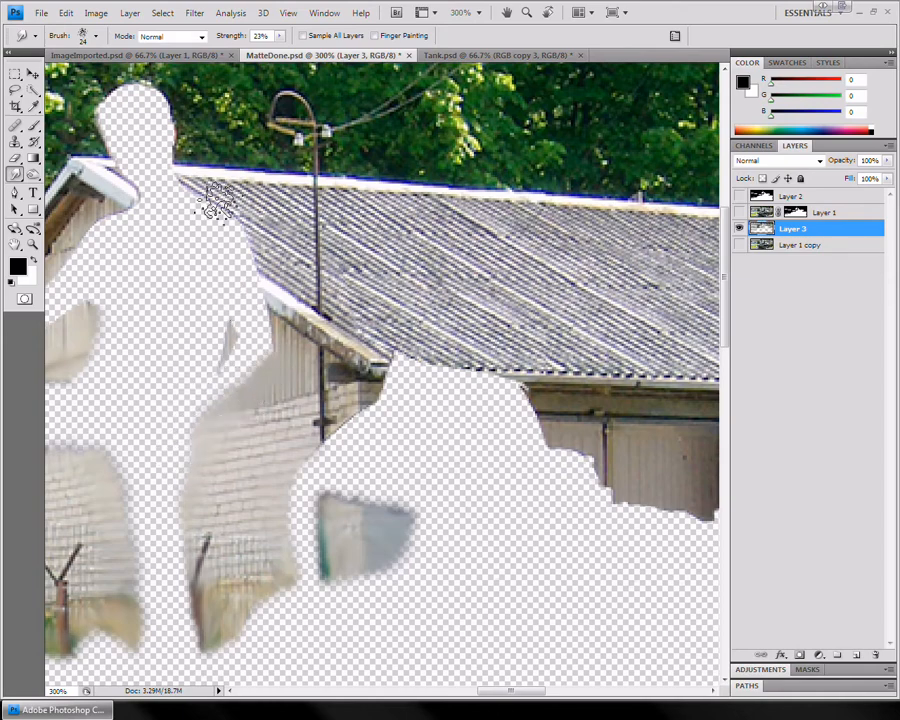
{"action": "left_click_drag", "start_coordinate": [130, 192], "coordinate": [233, 317]}
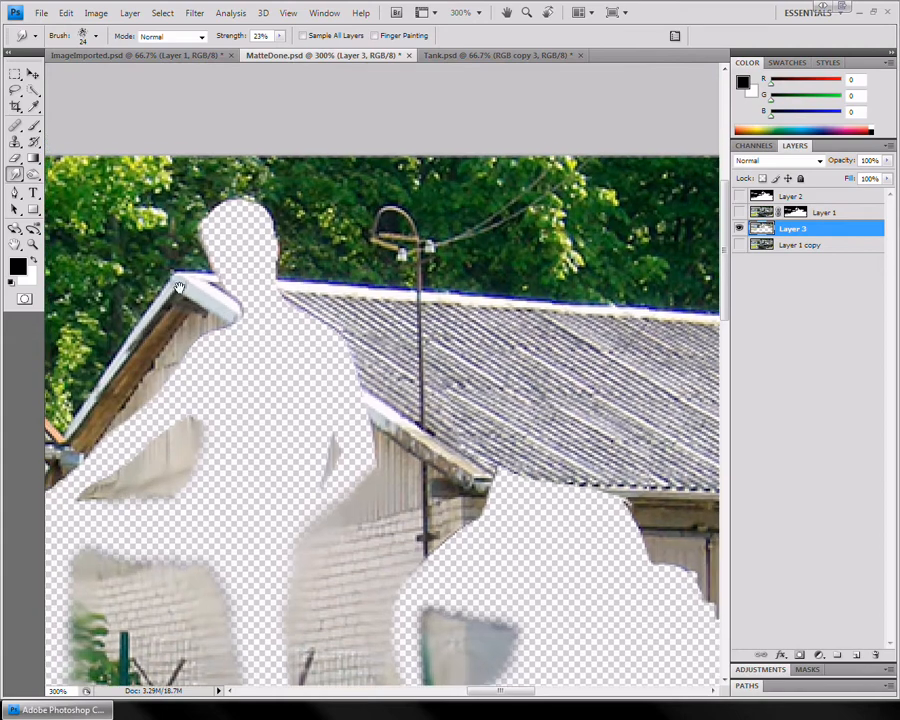
{"action": "left_click_drag", "start_coordinate": [183, 286], "coordinate": [242, 300]}
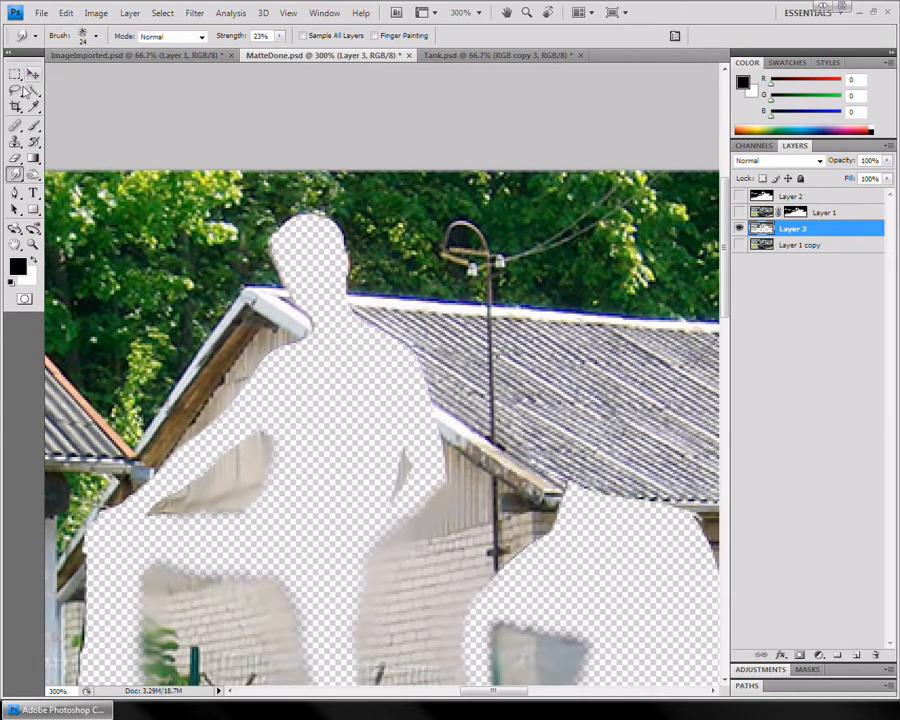
Lasso a patch of tree foliage beside the taller figure's head cutout and copy it to a new layer
{"action": "left_click", "coordinate": [17, 95]}
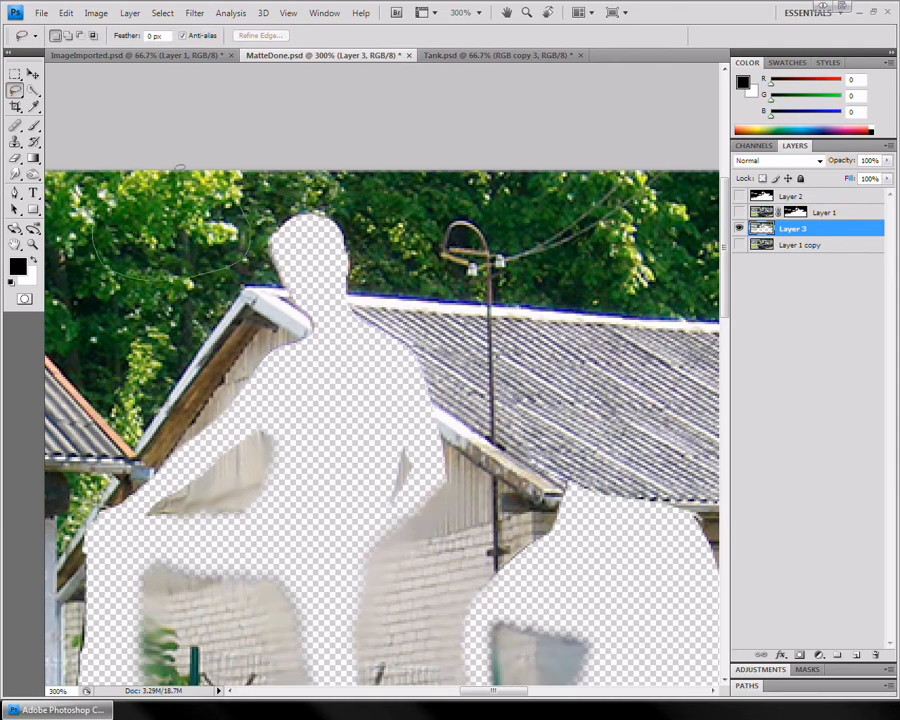
{"action": "left_click_drag", "start_coordinate": [178, 174], "coordinate": [95, 210]}
{"action": "right_click", "coordinate": [192, 240]}
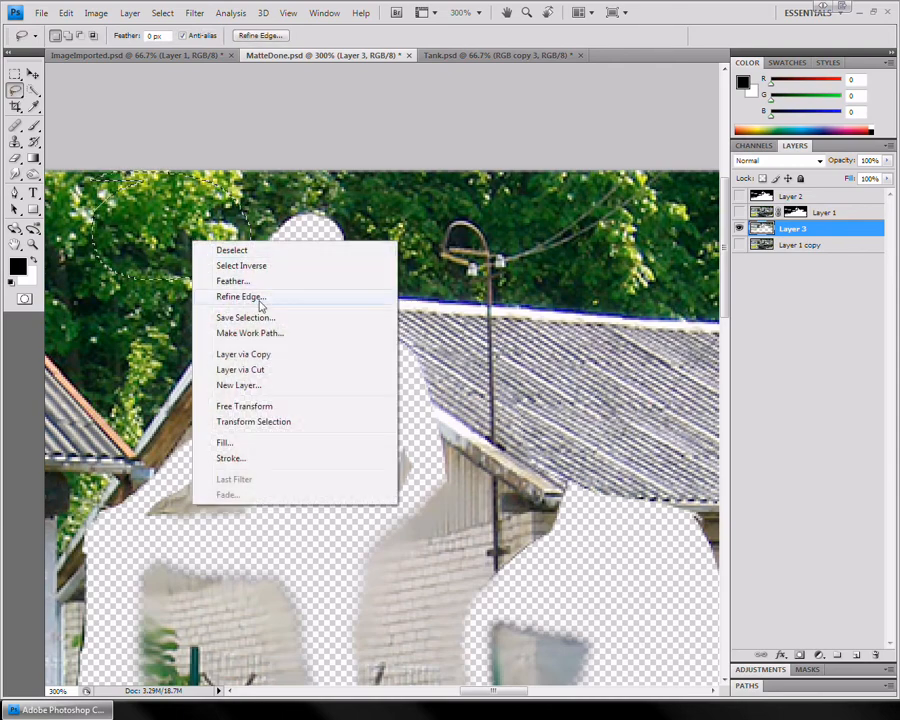
{"action": "left_click", "coordinate": [243, 354]}
Move the copied foliage over the taller figure's head-shaped hole and merge it with Layer 3
{"action": "key", "text": "v"}
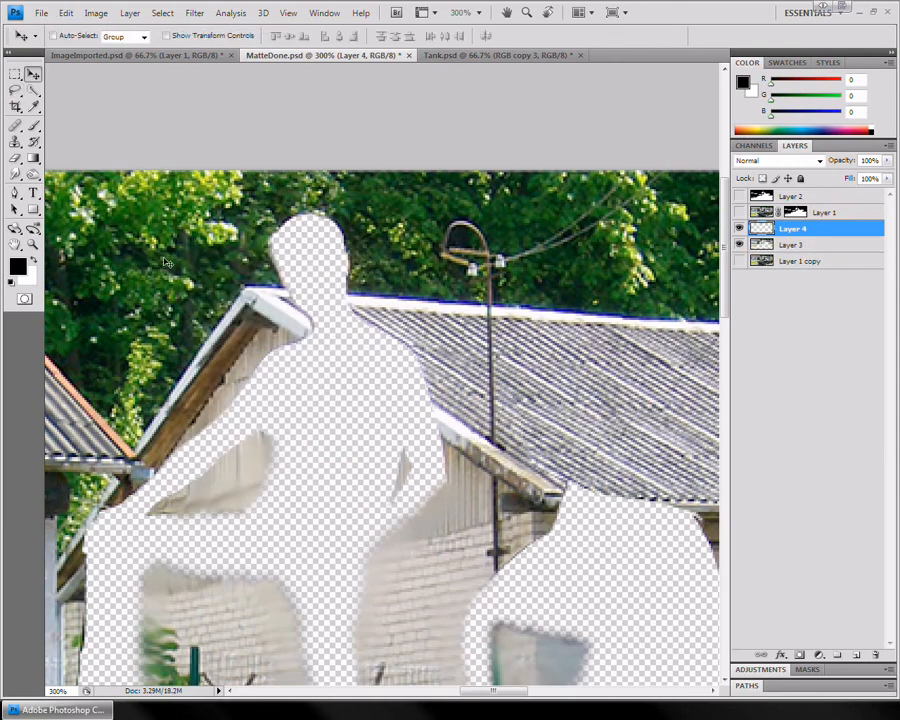
{"action": "left_click_drag", "start_coordinate": [167, 262], "coordinate": [318, 269]}
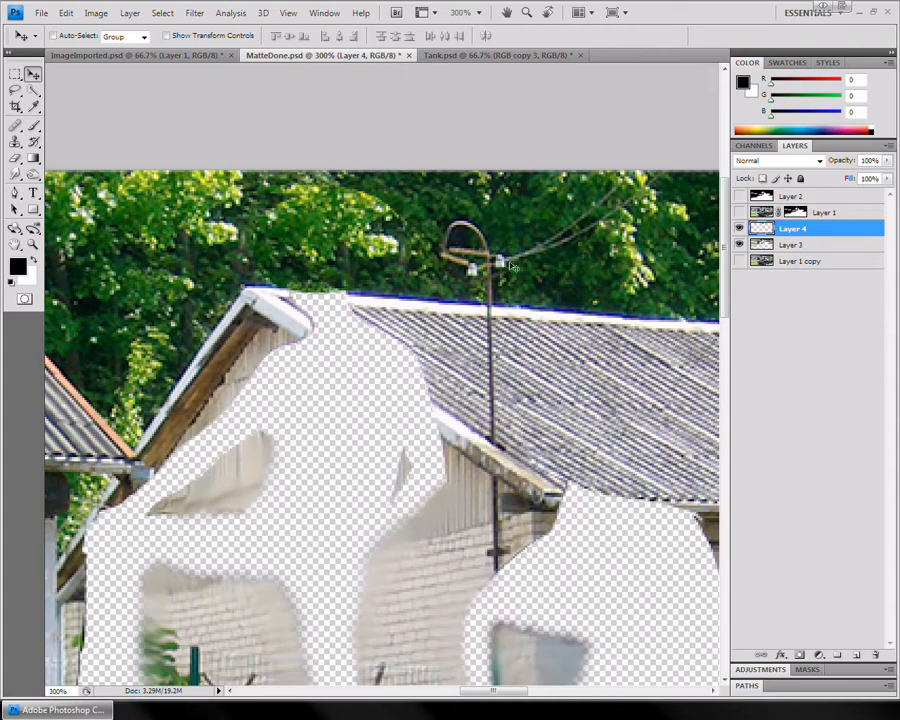
{"action": "left_click", "coordinate": [790, 244], "text": "shift"}
{"action": "right_click", "coordinate": [760, 246]}
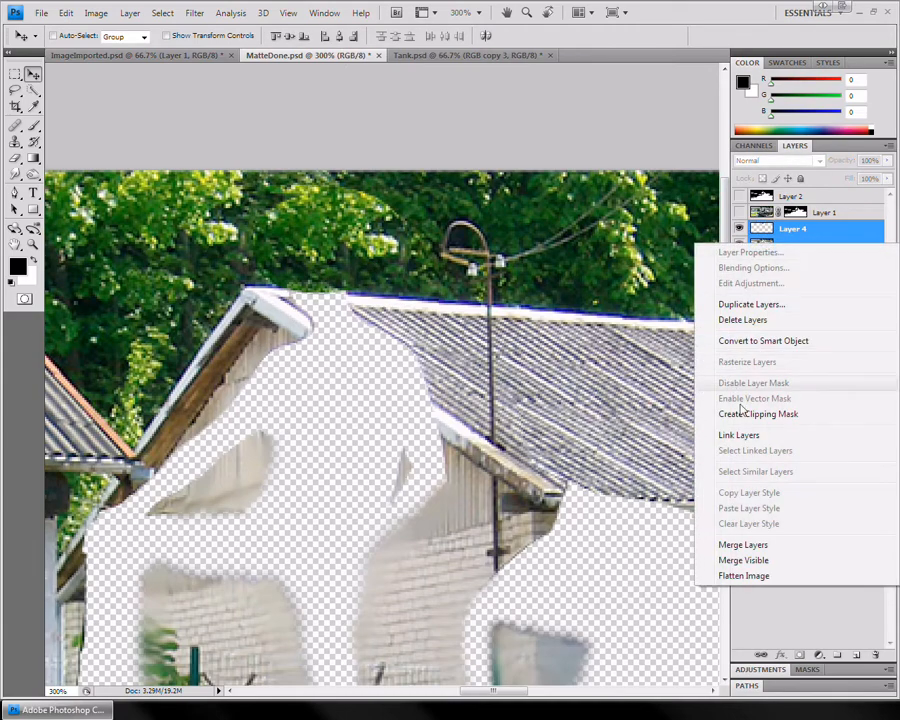
{"action": "left_click", "coordinate": [742, 546]}
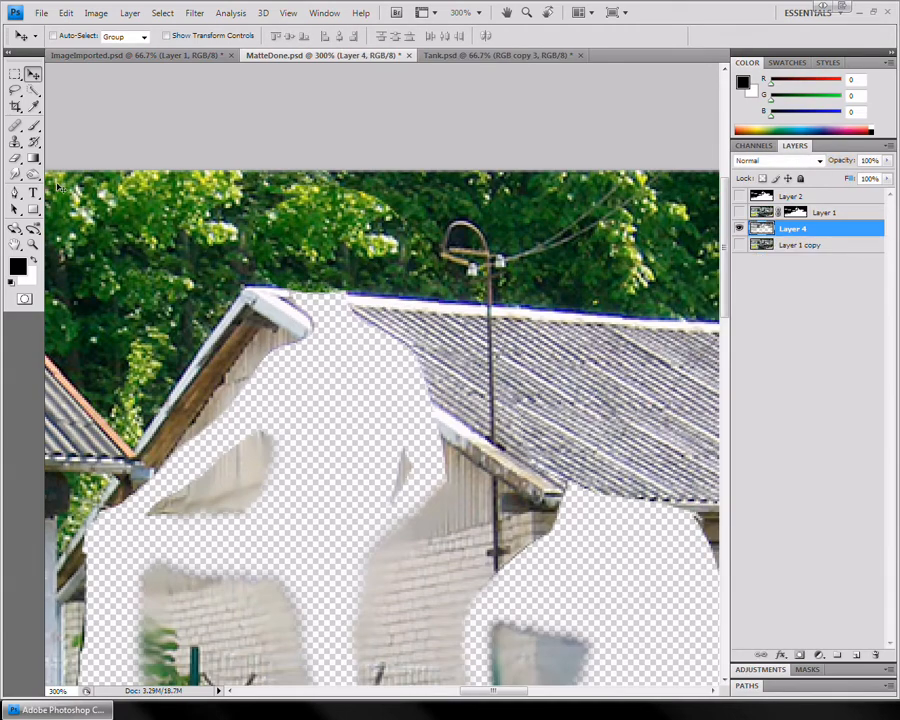
Smudge the foliage patch, gable wall and corrugated roof edges into the transparent area around the taller figure's cutout
{"action": "left_click", "coordinate": [14, 174]}
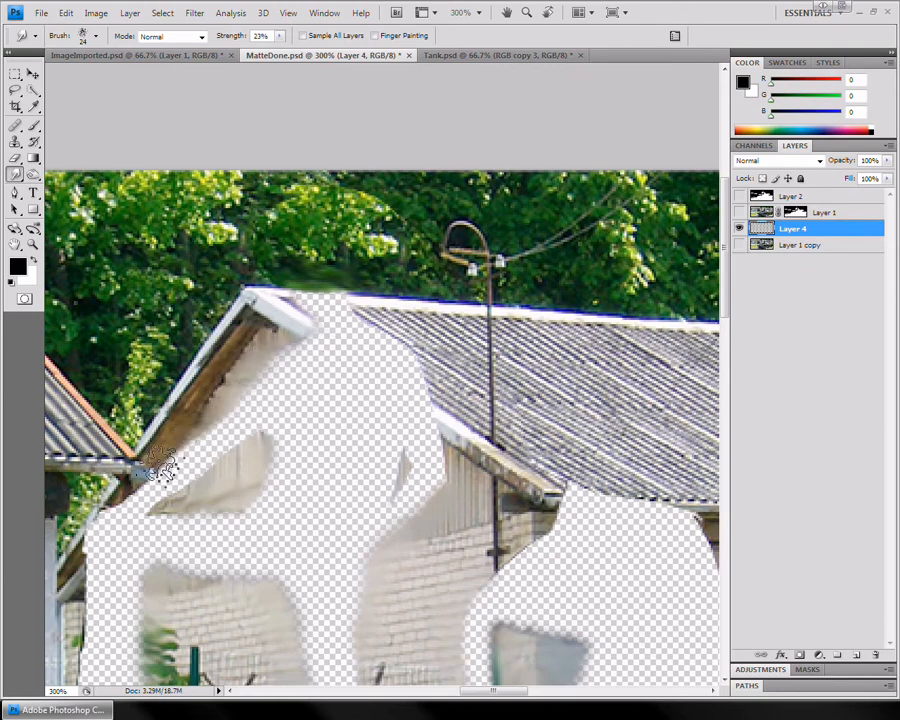
{"action": "left_click_drag", "start_coordinate": [257, 468], "coordinate": [246, 421]}
{"action": "left_click_drag", "start_coordinate": [193, 458], "coordinate": [176, 458]}
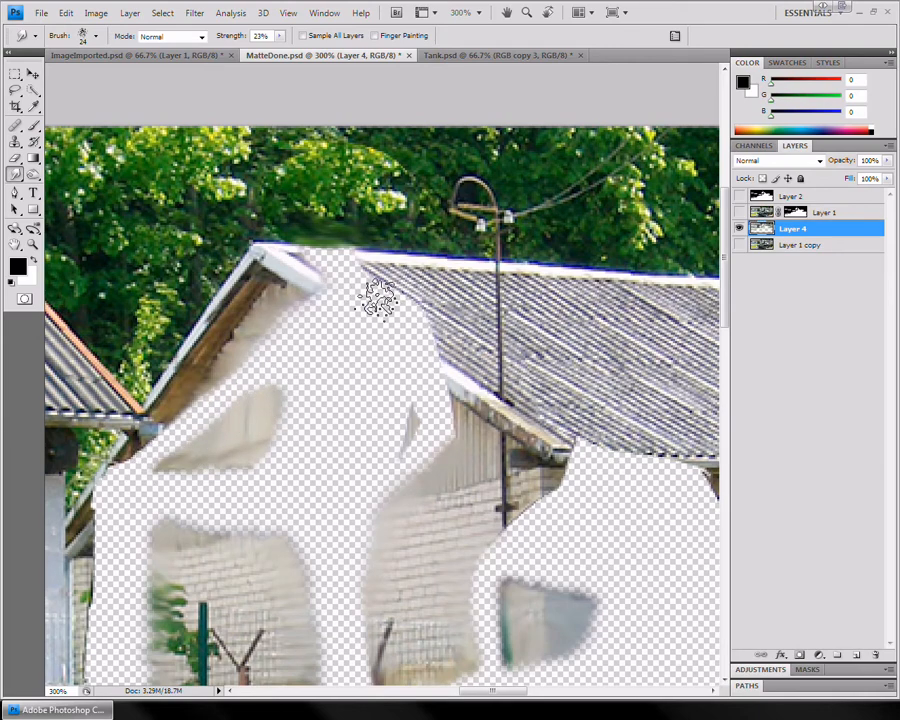
{"action": "mouse_move", "coordinate": [376, 298]}
{"action": "left_mouse_down"}
{"action": "mouse_move", "coordinate": [421, 308]}
{"action": "mouse_move", "coordinate": [412, 325]}
{"action": "mouse_move", "coordinate": [425, 347]}
{"action": "mouse_move", "coordinate": [400, 322]}
{"action": "left_mouse_up"}
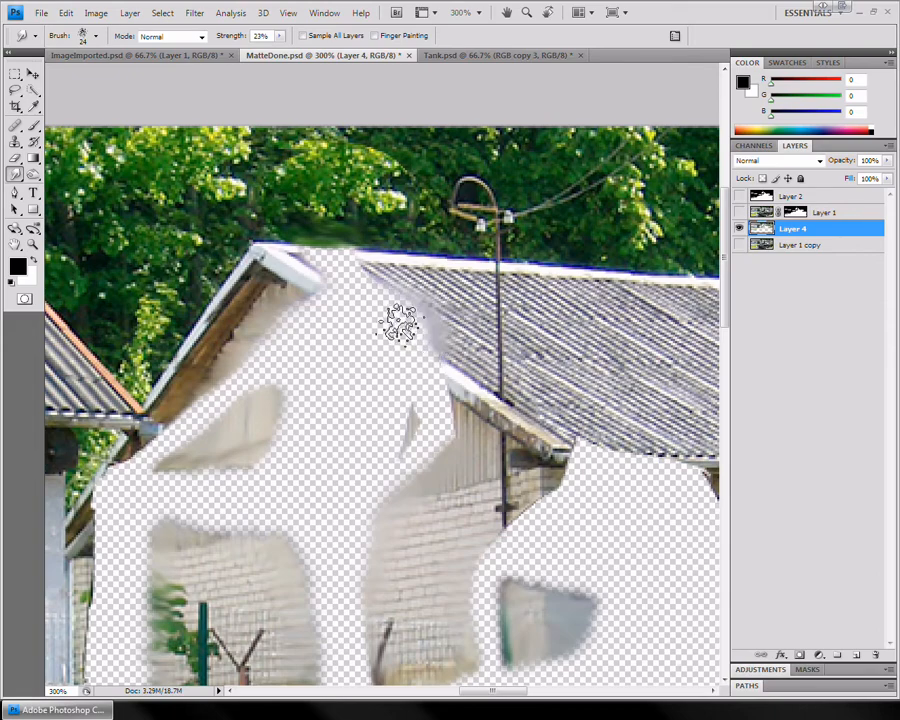
Smudge the lower edge of the number 27 building, its door and the dark doorway into the transparent strip
{"action": "key", "text": "space"}
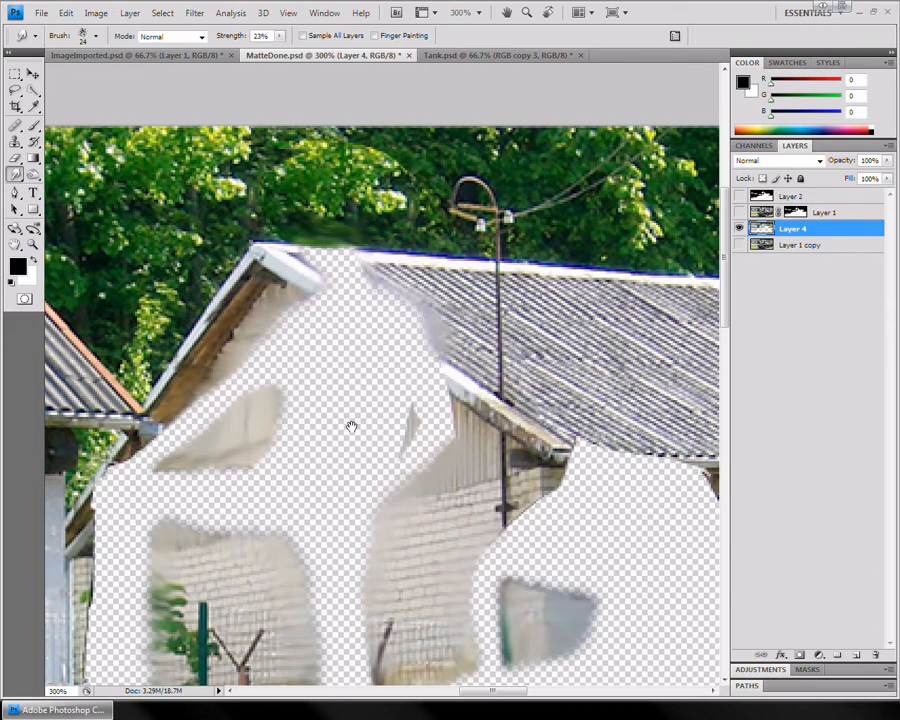
{"action": "mouse_move", "coordinate": [291, 464]}
{"action": "left_mouse_down"}
{"action": "mouse_move", "coordinate": [348, 350]}
{"action": "mouse_move", "coordinate": [423, 332]}
{"action": "left_mouse_up"}
{"action": "left_click_drag", "start_coordinate": [326, 400], "coordinate": [333, 402]}
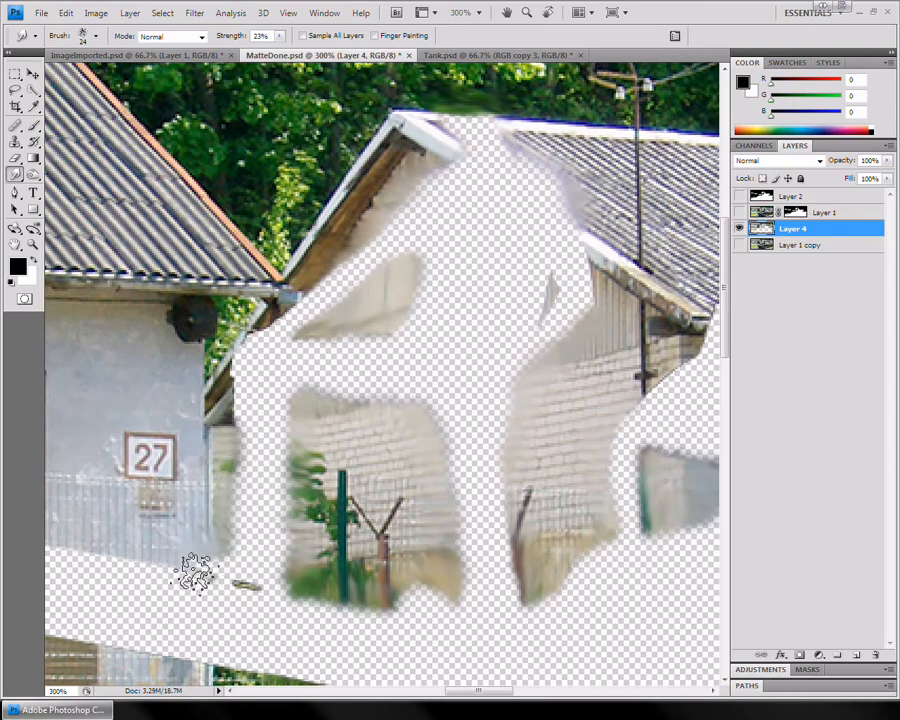
{"action": "left_click_drag", "start_coordinate": [193, 526], "coordinate": [256, 520]}
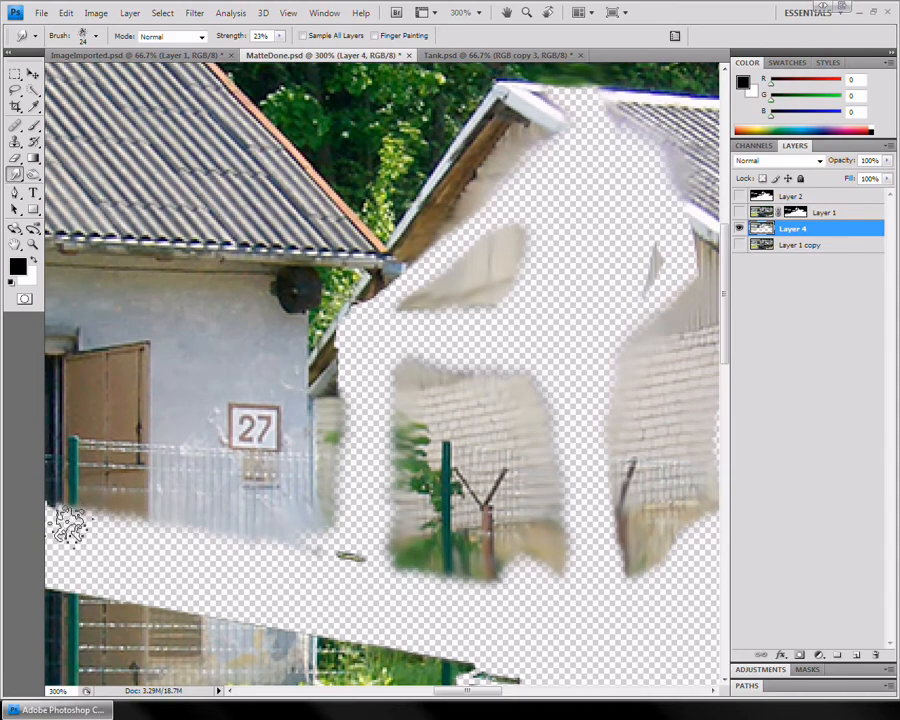
{"action": "mouse_move", "coordinate": [97, 548]}
{"action": "left_mouse_down"}
{"action": "mouse_move", "coordinate": [265, 516]}
{"action": "mouse_move", "coordinate": [311, 522]}
{"action": "left_mouse_up"}
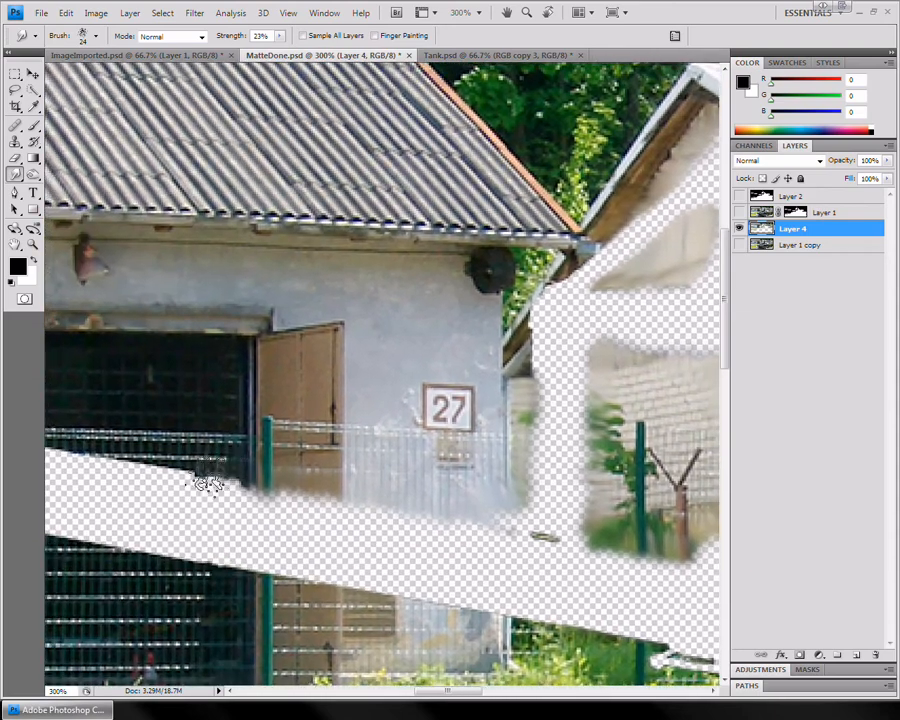
{"action": "mouse_move", "coordinate": [178, 482]}
{"action": "left_mouse_down"}
{"action": "mouse_move", "coordinate": [227, 492]}
{"action": "mouse_move", "coordinate": [201, 496]}
{"action": "mouse_move", "coordinate": [140, 481]}
{"action": "left_mouse_up"}
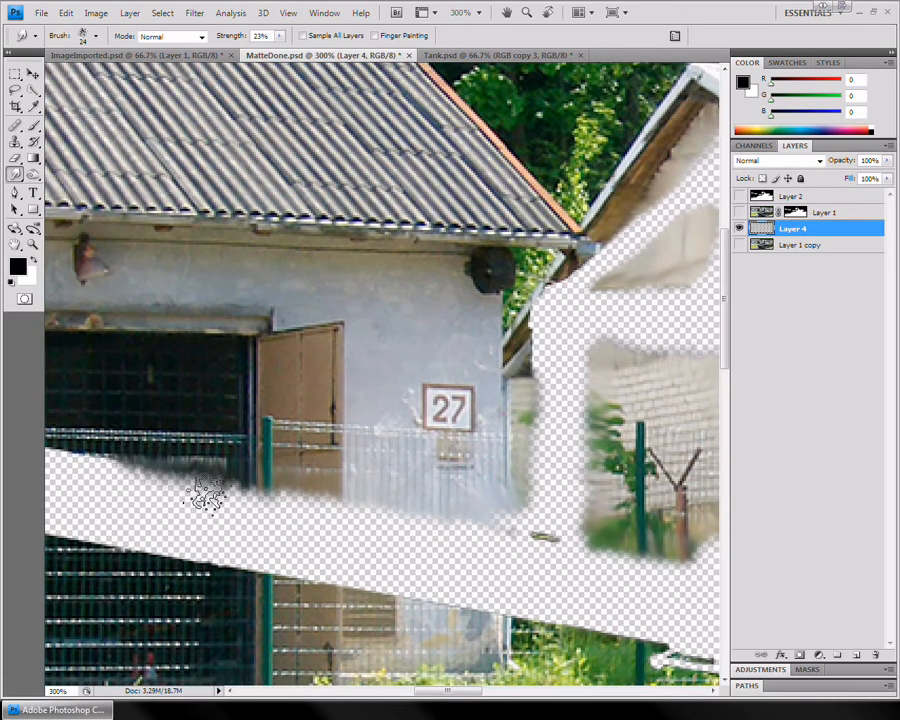
{"action": "left_click_drag", "start_coordinate": [207, 496], "coordinate": [387, 464]}
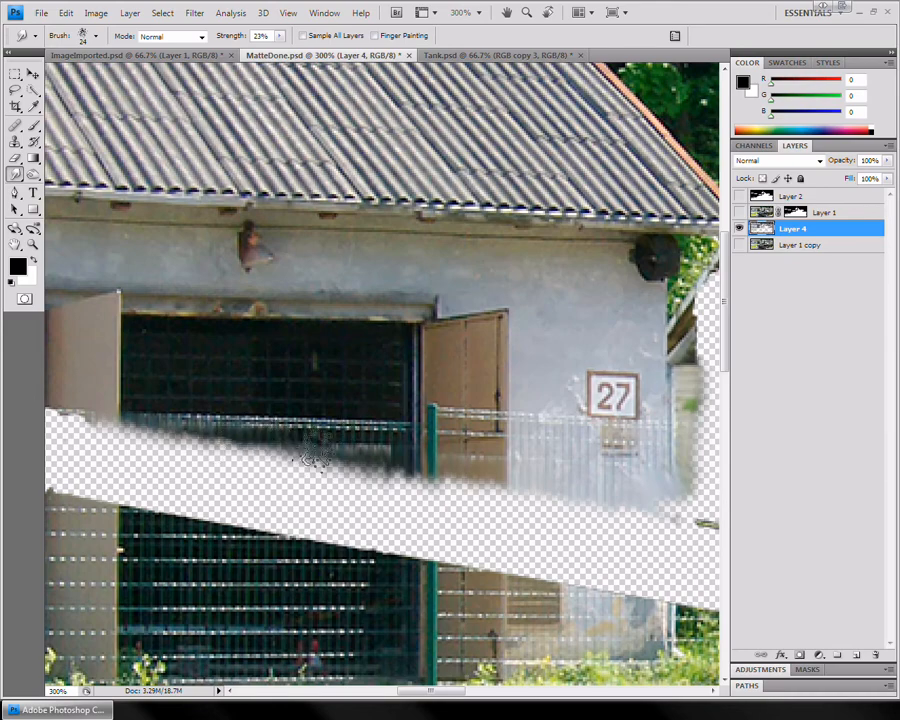
Smudge the edges of the grass and fence strip below the number 27 building, including its green post
{"action": "left_click_drag", "start_coordinate": [404, 446], "coordinate": [341, 424]}
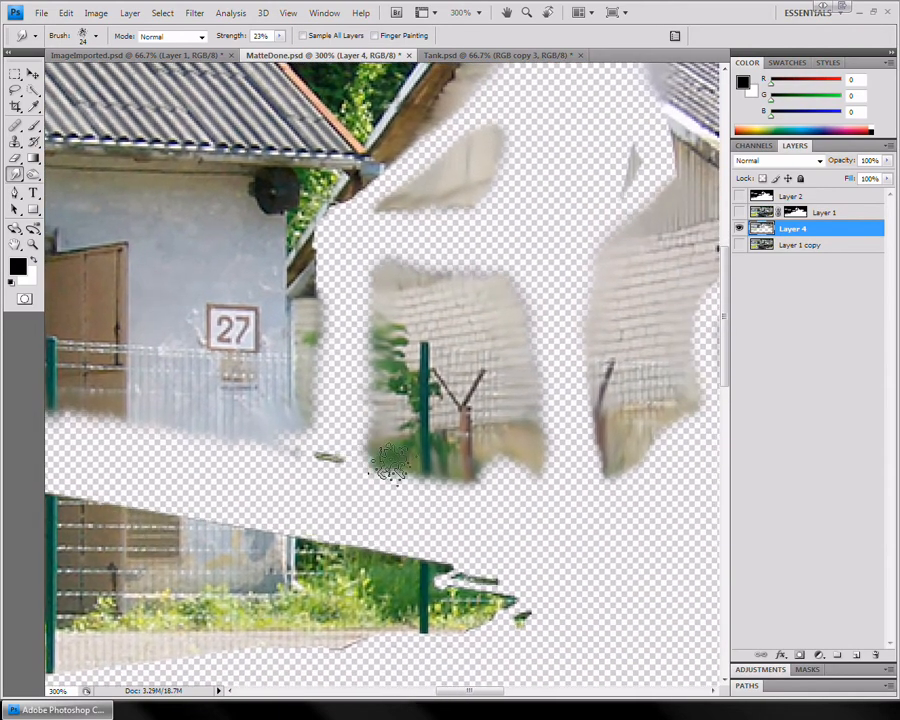
{"action": "left_click_drag", "start_coordinate": [430, 455], "coordinate": [408, 390]}
{"action": "mouse_move", "coordinate": [414, 500]}
{"action": "left_mouse_down"}
{"action": "mouse_move", "coordinate": [383, 515]}
{"action": "mouse_move", "coordinate": [500, 518]}
{"action": "mouse_move", "coordinate": [467, 525]}
{"action": "mouse_move", "coordinate": [515, 497]}
{"action": "mouse_move", "coordinate": [403, 515]}
{"action": "mouse_move", "coordinate": [397, 595]}
{"action": "mouse_move", "coordinate": [400, 525]}
{"action": "mouse_move", "coordinate": [407, 613]}
{"action": "mouse_move", "coordinate": [395, 550]}
{"action": "mouse_move", "coordinate": [393, 600]}
{"action": "mouse_move", "coordinate": [402, 597]}
{"action": "mouse_move", "coordinate": [398, 545]}
{"action": "mouse_move", "coordinate": [402, 565]}
{"action": "mouse_move", "coordinate": [368, 550]}
{"action": "left_mouse_up"}
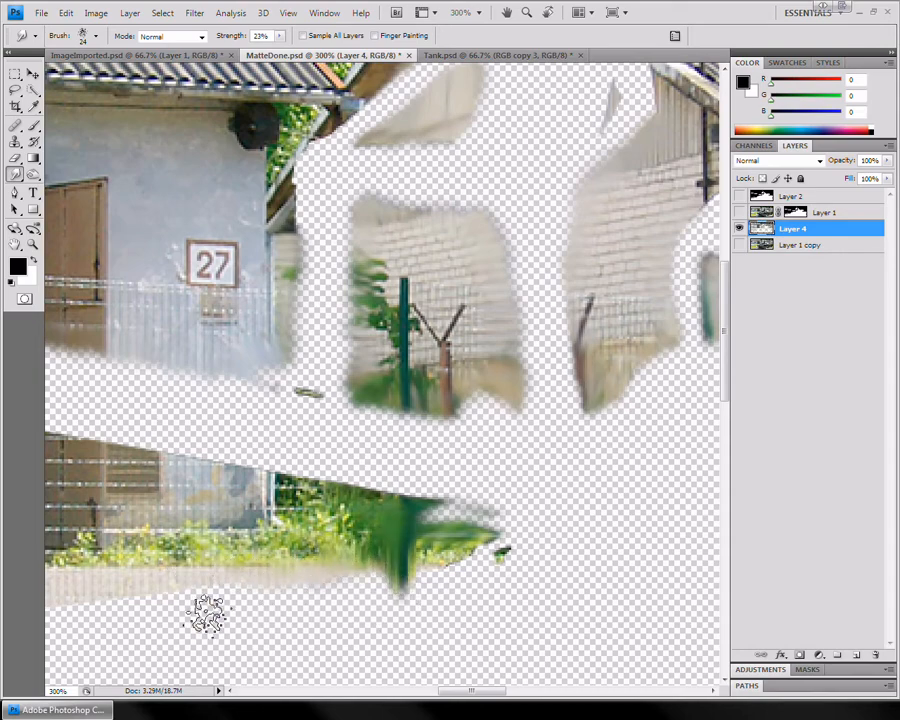
{"action": "mouse_move", "coordinate": [252, 468]}
{"action": "left_mouse_down"}
{"action": "mouse_move", "coordinate": [283, 448]}
{"action": "mouse_move", "coordinate": [300, 458]}
{"action": "mouse_move", "coordinate": [315, 498]}
{"action": "mouse_move", "coordinate": [328, 491]}
{"action": "mouse_move", "coordinate": [343, 508]}
{"action": "mouse_move", "coordinate": [389, 478]}
{"action": "left_mouse_up"}
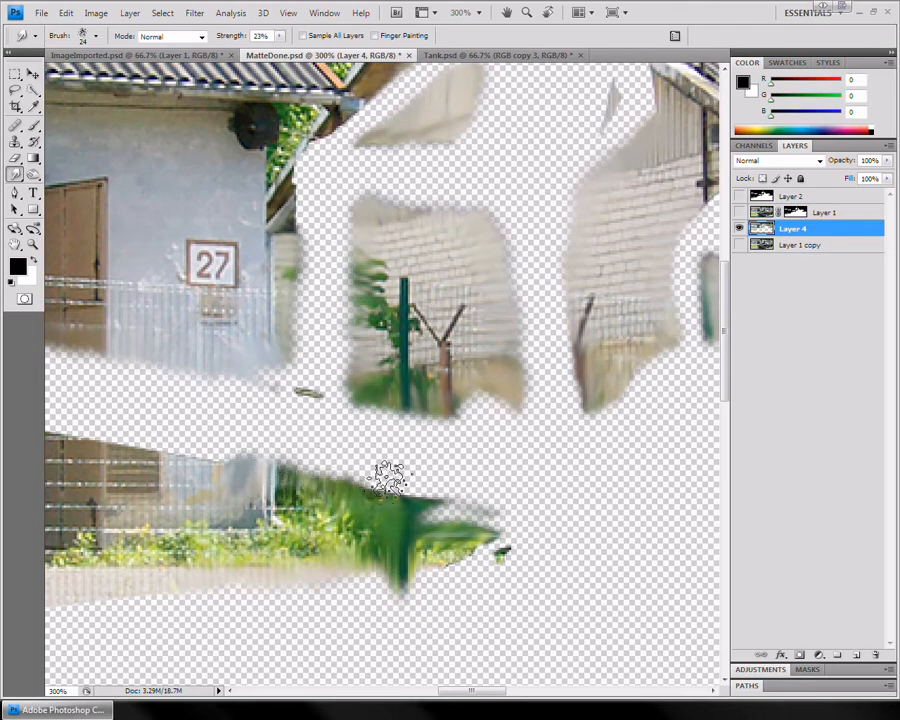
Smudge the brick wall, thin pole and eaves end into the transparent area of the smaller figure's cutout
{"action": "left_click_drag", "start_coordinate": [246, 487], "coordinate": [120, 610]}
{"action": "left_click_drag", "start_coordinate": [468, 498], "coordinate": [311, 460]}
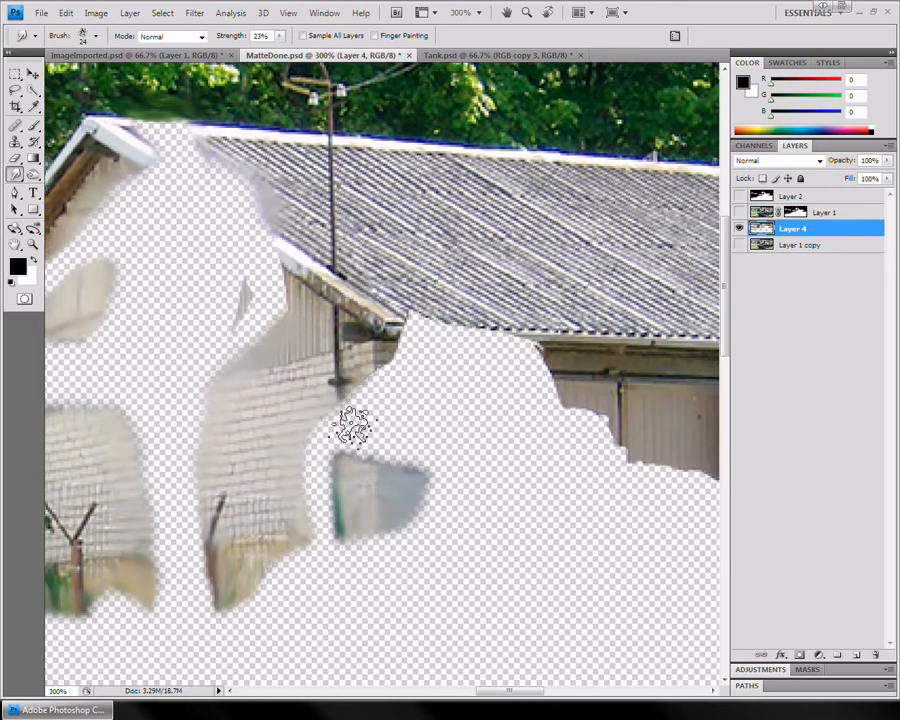
{"action": "mouse_move", "coordinate": [383, 360]}
{"action": "left_mouse_down"}
{"action": "mouse_move", "coordinate": [426, 358]}
{"action": "mouse_move", "coordinate": [438, 331]}
{"action": "left_mouse_up"}
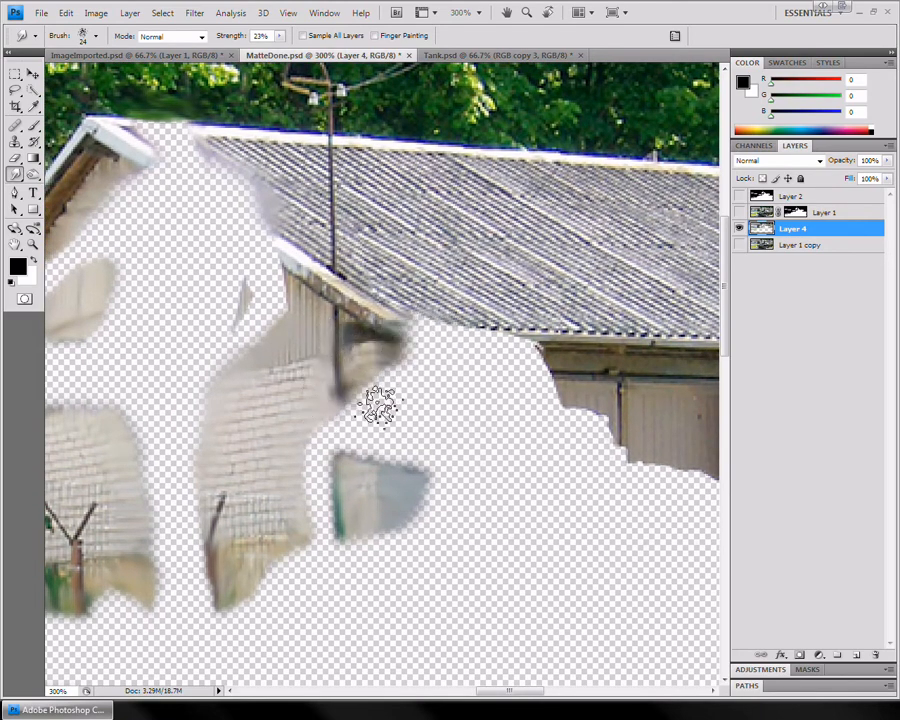
{"action": "mouse_move", "coordinate": [498, 434]}
{"action": "left_mouse_down"}
{"action": "mouse_move", "coordinate": [478, 406]}
{"action": "mouse_move", "coordinate": [528, 352]}
{"action": "mouse_move", "coordinate": [470, 376]}
{"action": "mouse_move", "coordinate": [466, 392]}
{"action": "left_mouse_up"}
Smudge the lower edges of the long barn's open door, dark opening and utility pole down into the transparent area
{"action": "mouse_move", "coordinate": [455, 332]}
{"action": "left_mouse_down"}
{"action": "mouse_move", "coordinate": [422, 316]}
{"action": "mouse_move", "coordinate": [426, 394]}
{"action": "mouse_move", "coordinate": [412, 376]}
{"action": "mouse_move", "coordinate": [400, 388]}
{"action": "mouse_move", "coordinate": [370, 385]}
{"action": "mouse_move", "coordinate": [462, 402]}
{"action": "mouse_move", "coordinate": [340, 438]}
{"action": "left_mouse_up"}
{"action": "key", "text": "space"}
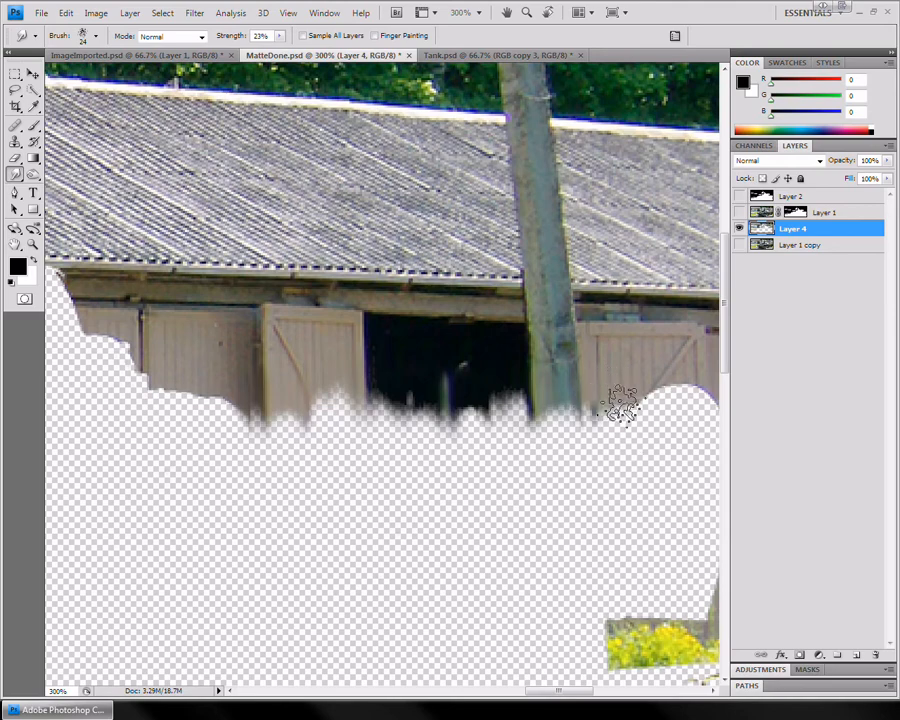
{"action": "left_click_drag", "start_coordinate": [503, 455], "coordinate": [399, 446]}
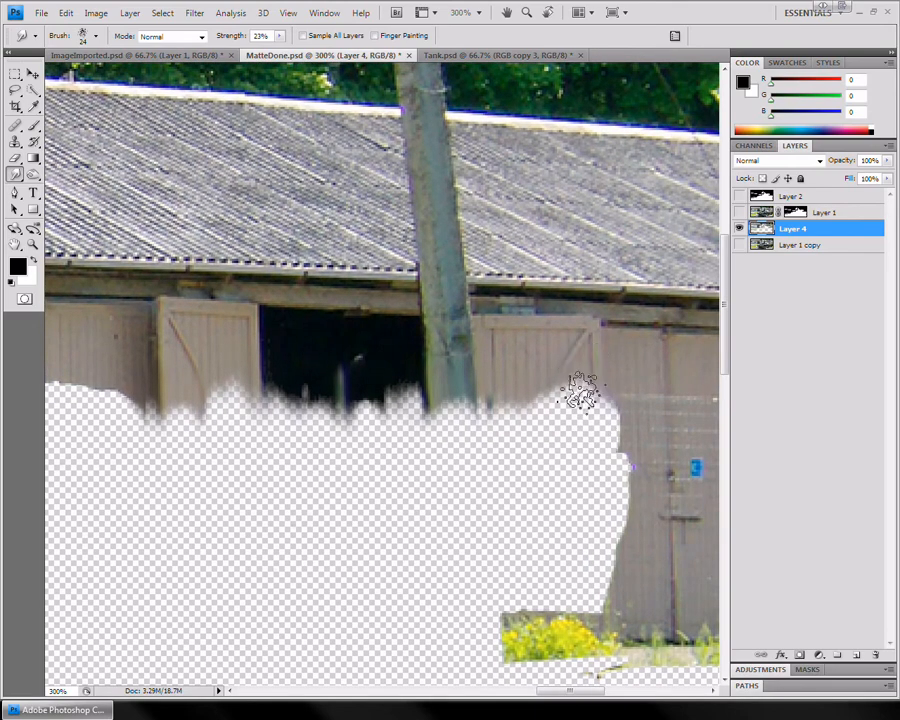
Smudge the cut end of the long barn's eaves and the ragged edges of its nearby wooden doors into the transparent area
{"action": "left_click_drag", "start_coordinate": [213, 476], "coordinate": [444, 464]}
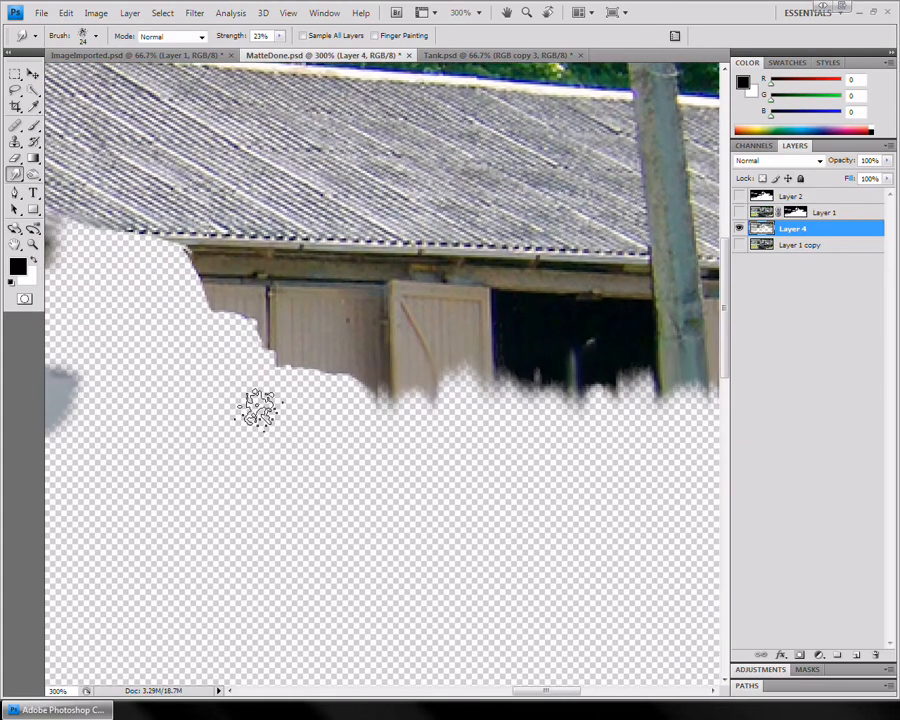
{"action": "mouse_move", "coordinate": [268, 325]}
{"action": "left_mouse_down"}
{"action": "mouse_move", "coordinate": [268, 369]}
{"action": "mouse_move", "coordinate": [255, 346]}
{"action": "mouse_move", "coordinate": [243, 359]}
{"action": "mouse_move", "coordinate": [233, 344]}
{"action": "mouse_move", "coordinate": [217, 292]}
{"action": "mouse_move", "coordinate": [209, 341]}
{"action": "left_mouse_up"}
{"action": "left_click_drag", "start_coordinate": [260, 376], "coordinate": [373, 420]}
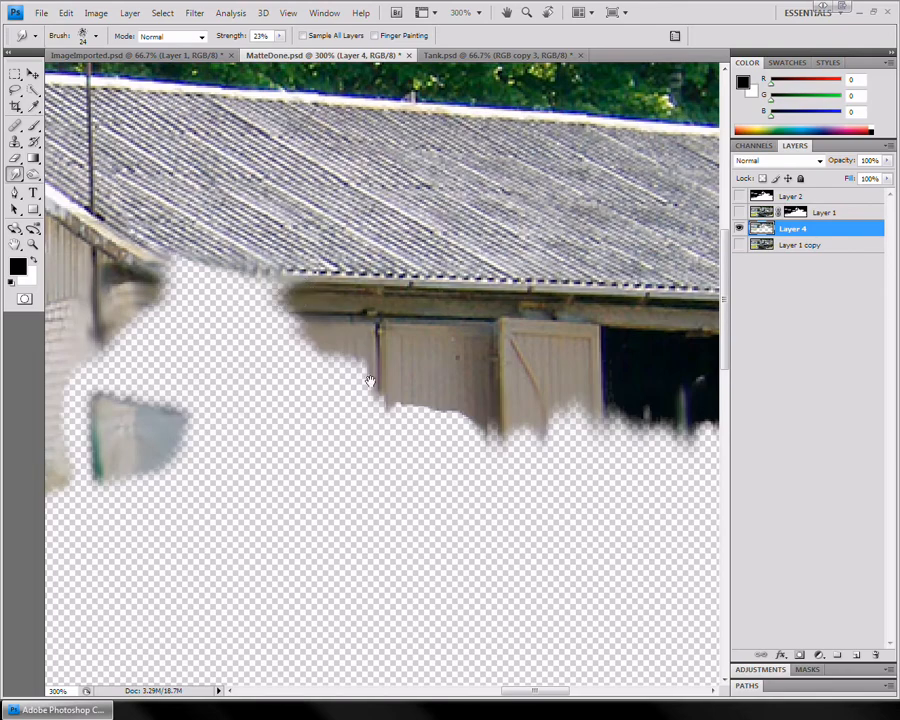
{"action": "left_click_drag", "start_coordinate": [364, 387], "coordinate": [275, 351]}
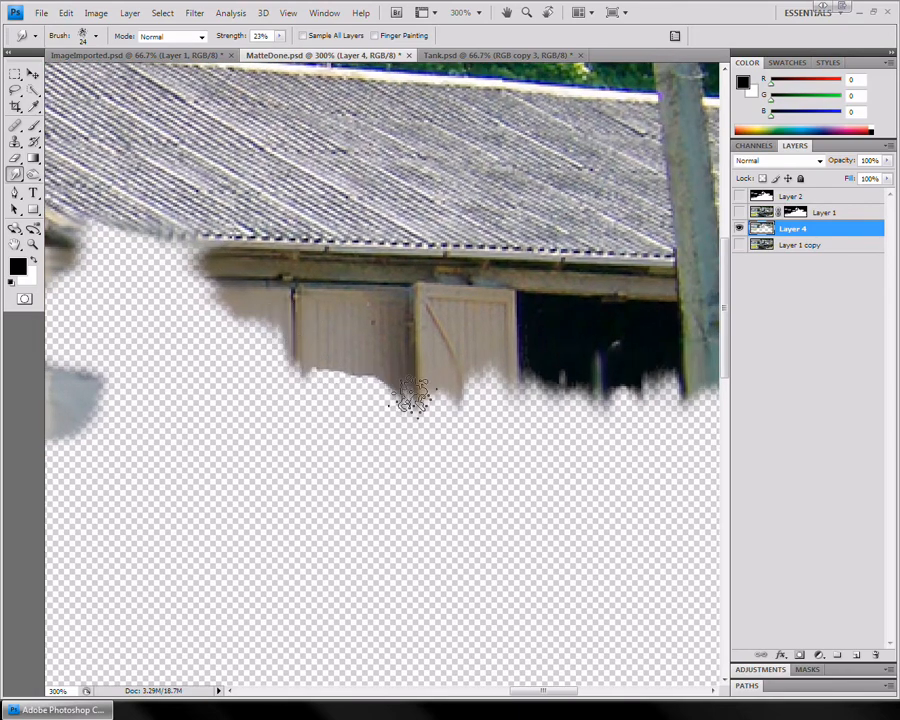
Smudge the edge of the barn's grey door wall and the yellow flower patch below it into the transparent area
{"action": "left_click_drag", "start_coordinate": [410, 394], "coordinate": [276, 382]}
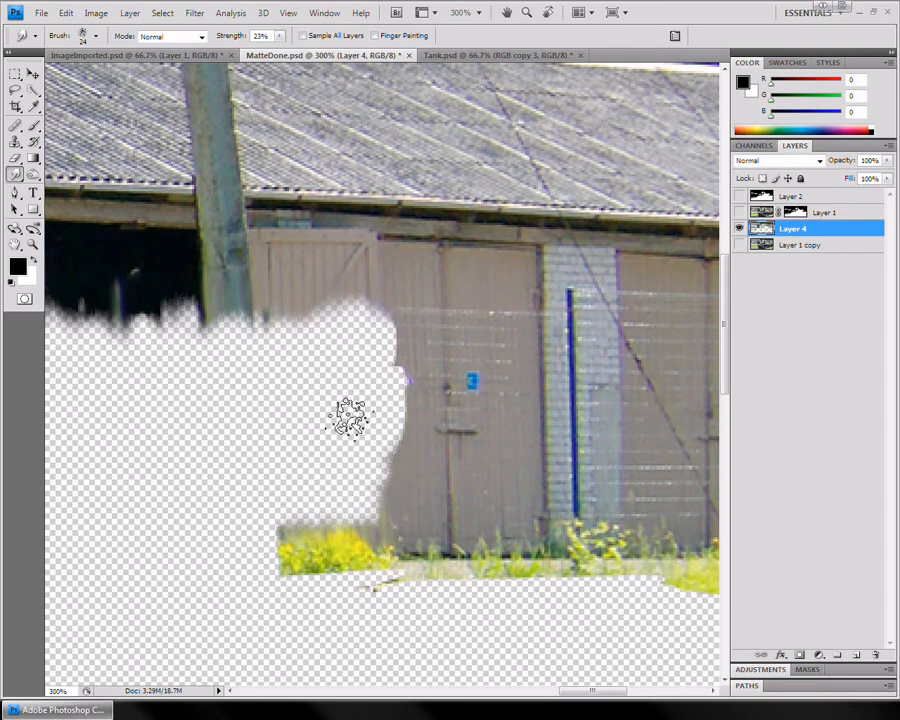
{"action": "left_click_drag", "start_coordinate": [386, 412], "coordinate": [304, 404]}
{"action": "mouse_move", "coordinate": [460, 497]}
{"action": "left_mouse_down"}
{"action": "mouse_move", "coordinate": [457, 531]}
{"action": "mouse_move", "coordinate": [496, 509]}
{"action": "mouse_move", "coordinate": [508, 536]}
{"action": "mouse_move", "coordinate": [520, 496]}
{"action": "mouse_move", "coordinate": [540, 509]}
{"action": "mouse_move", "coordinate": [530, 566]}
{"action": "mouse_move", "coordinate": [503, 574]}
{"action": "mouse_move", "coordinate": [444, 556]}
{"action": "mouse_move", "coordinate": [439, 539]}
{"action": "mouse_move", "coordinate": [409, 531]}
{"action": "left_mouse_up"}
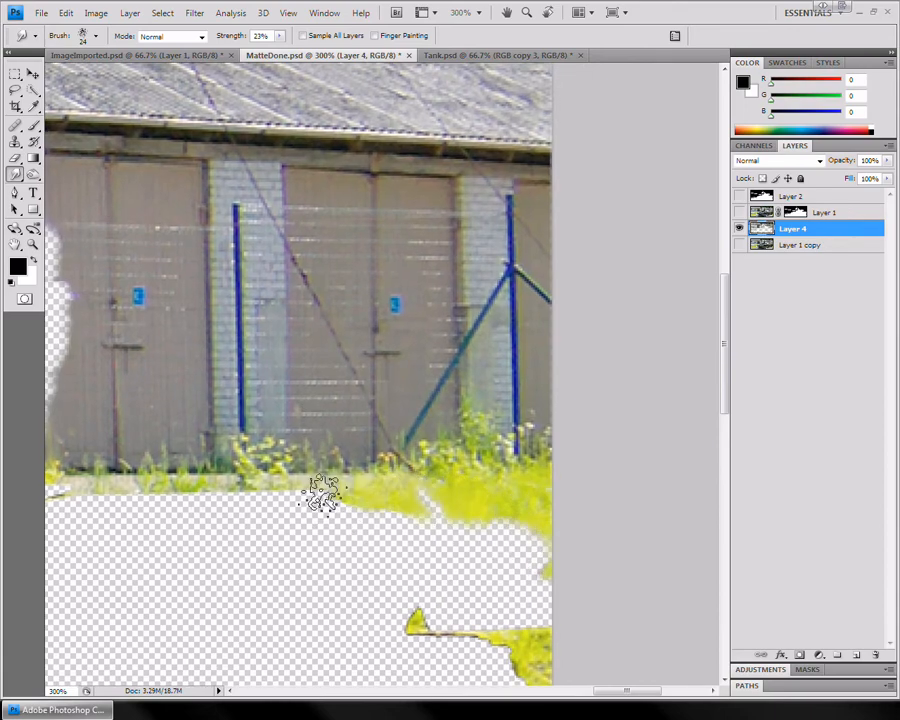
Show Layer 1 over the smudged plate and examine the edges around the taller figure
{"action": "left_click_drag", "start_coordinate": [215, 402], "coordinate": [528, 514]}
{"action": "left_click_drag", "start_coordinate": [200, 532], "coordinate": [565, 465]}
{"action": "left_click_drag", "start_coordinate": [245, 466], "coordinate": [712, 458]}
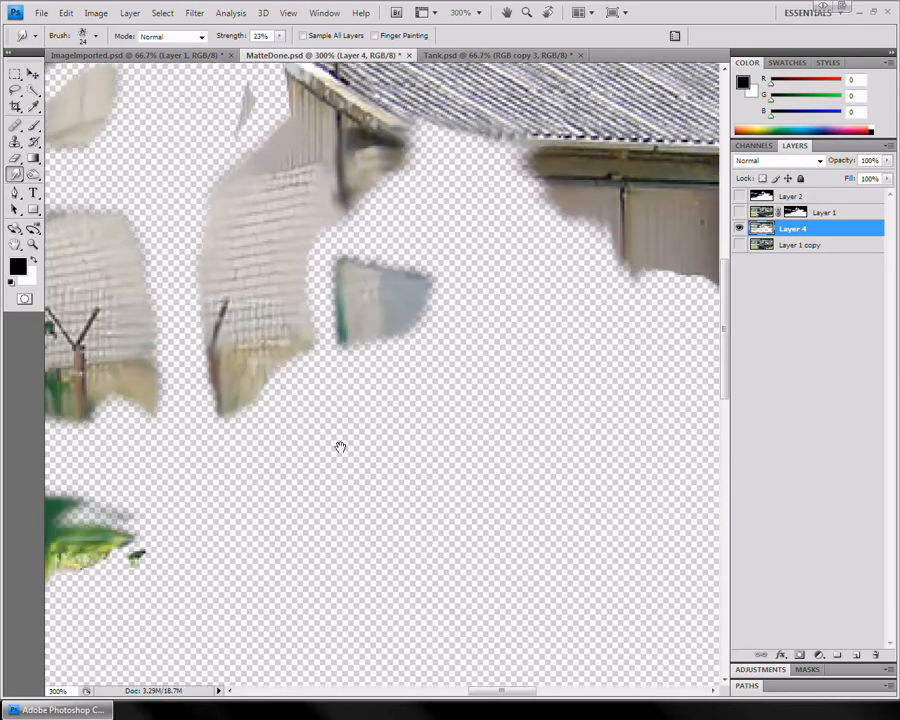
{"action": "left_click_drag", "start_coordinate": [86, 434], "coordinate": [319, 527]}
{"action": "left_click_drag", "start_coordinate": [288, 385], "coordinate": [311, 462]}
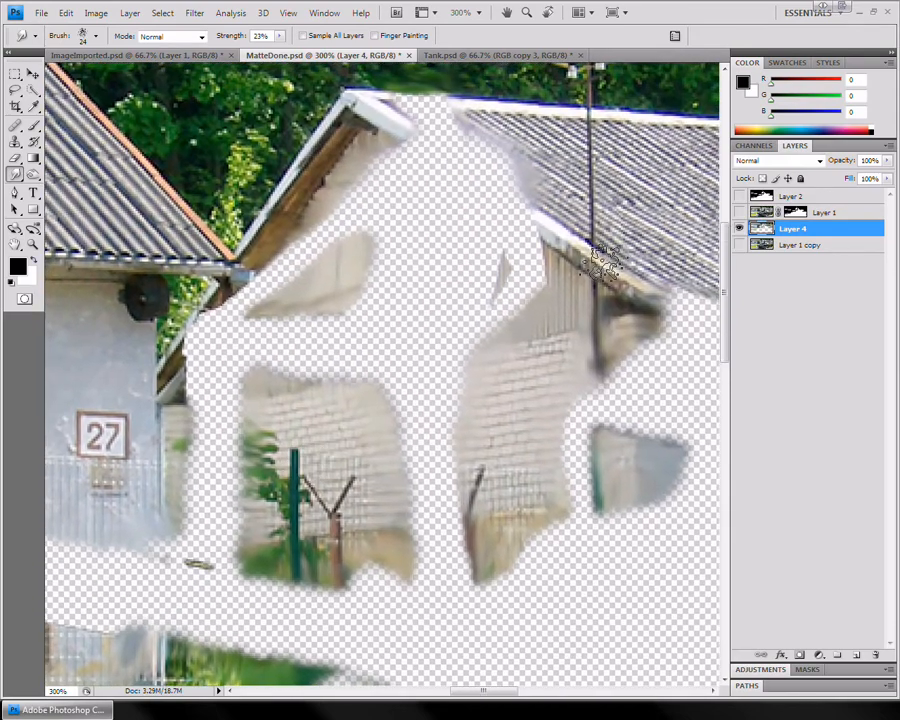
{"action": "left_click", "coordinate": [739, 212]}
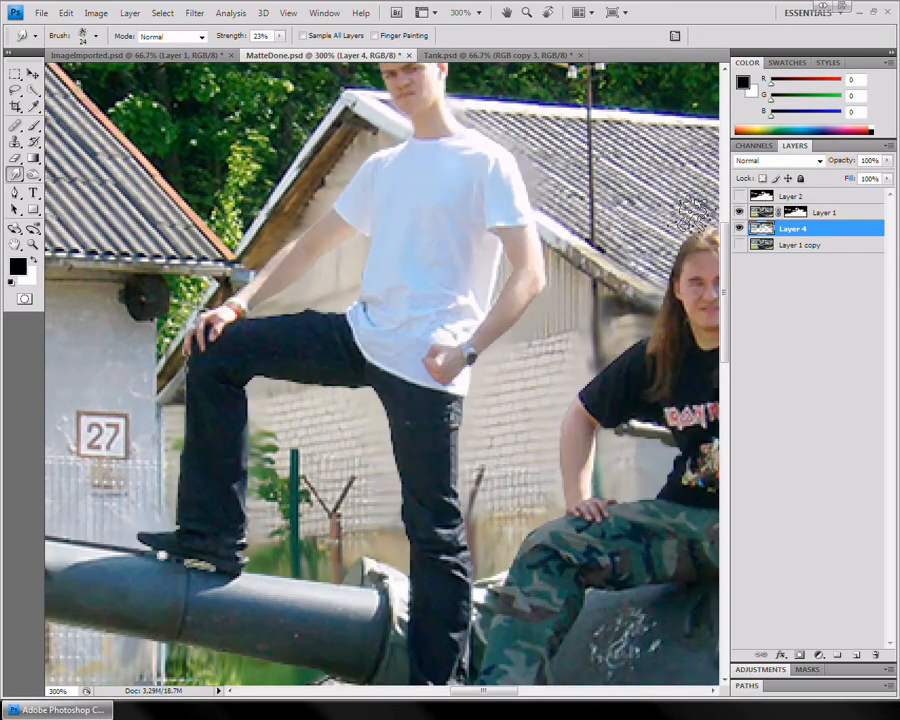
{"action": "left_click_drag", "start_coordinate": [486, 260], "coordinate": [483, 345]}
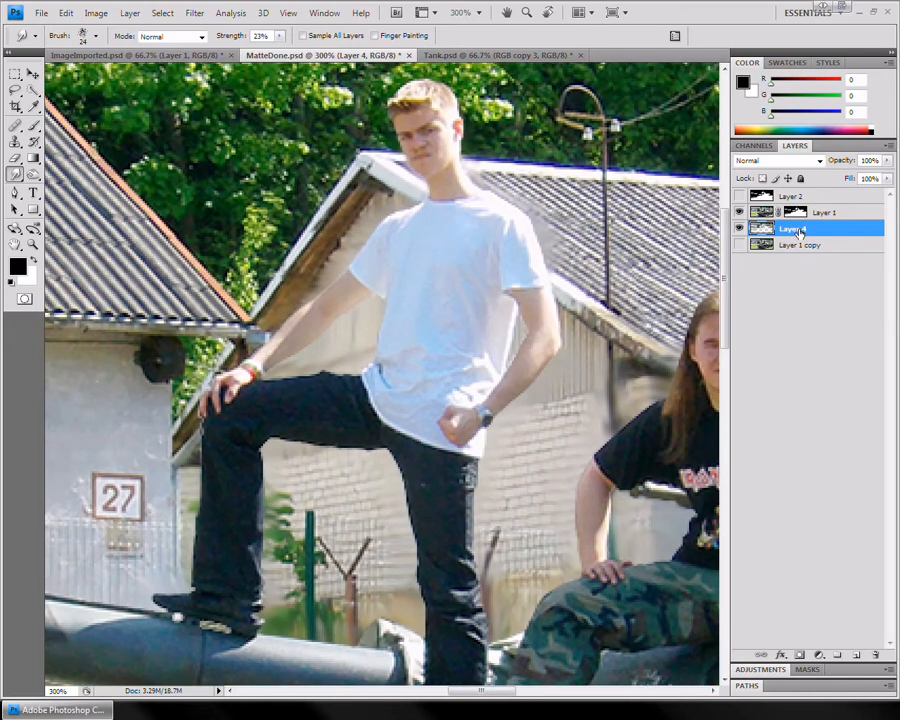
{"action": "left_click", "coordinate": [194, 13]}
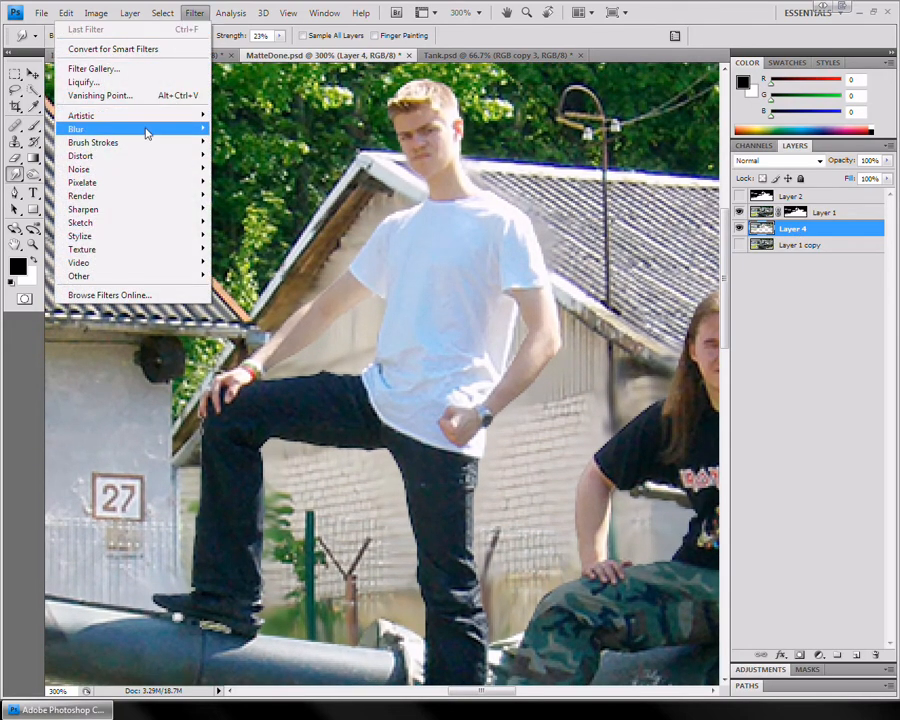
{"action": "mouse_move", "coordinate": [147, 133]}
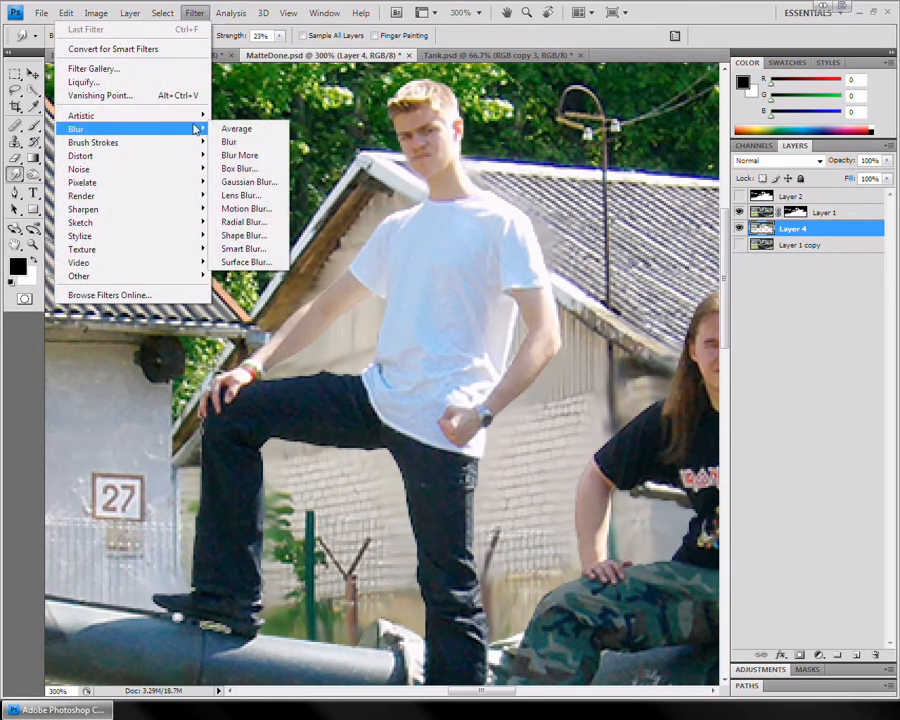
{"action": "left_click", "coordinate": [250, 182]}
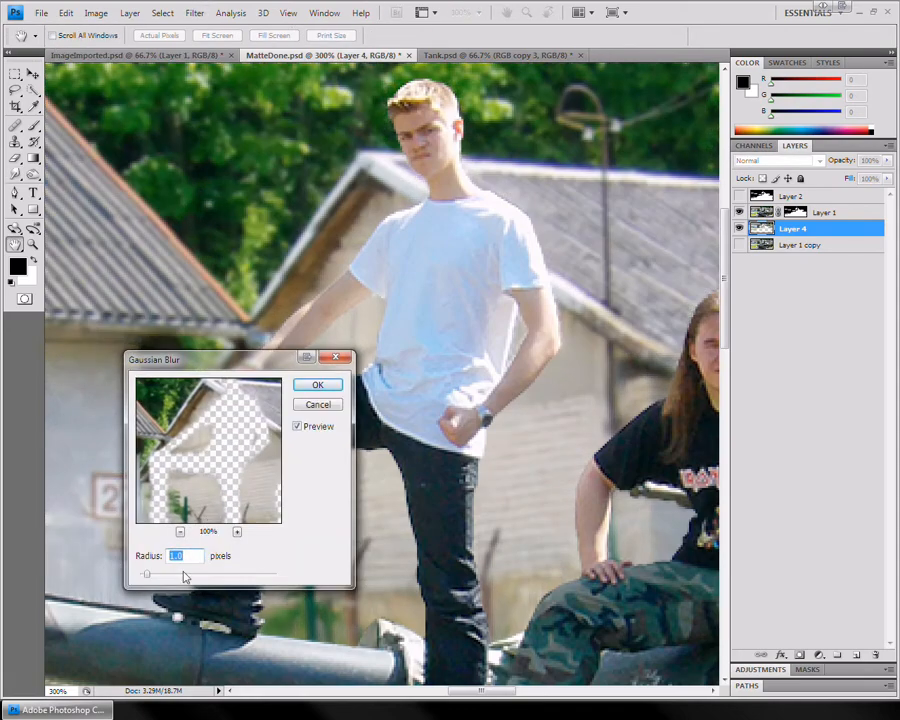
{"action": "left_click_drag", "start_coordinate": [184, 577], "coordinate": [166, 578]}
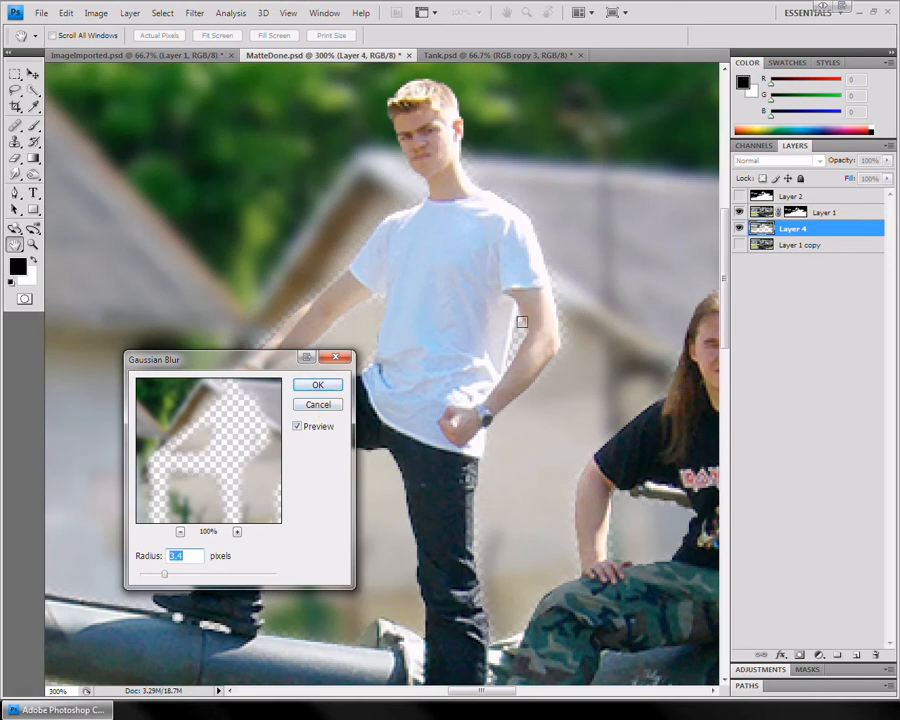
{"action": "left_click", "coordinate": [334, 405]}
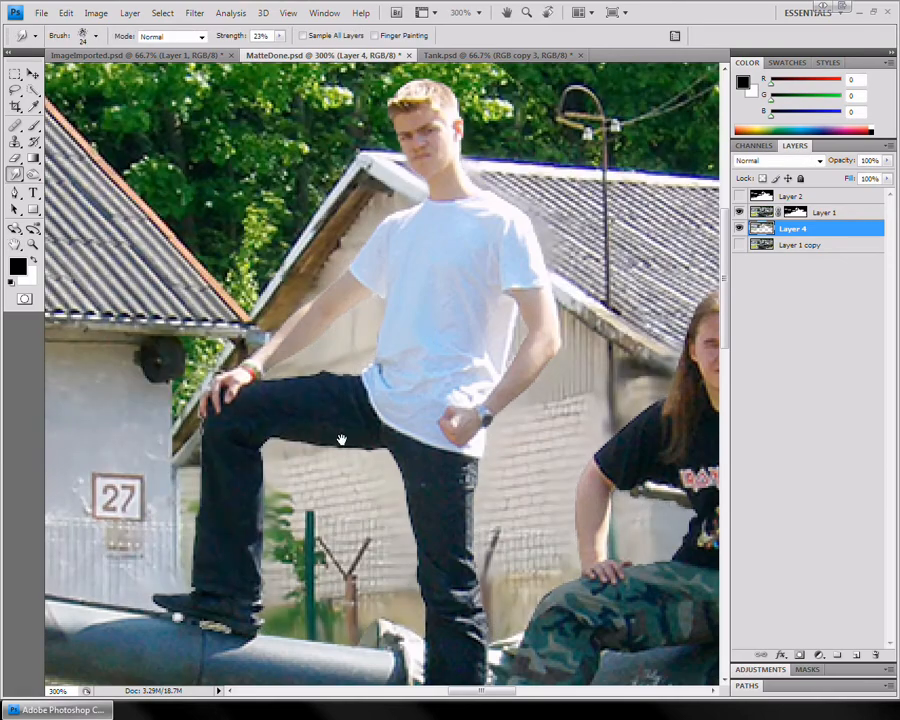
Hide Layer 1 and duplicate Layer 1 copy, placing the duplicate at the bottom of the layer stack
{"action": "left_click_drag", "start_coordinate": [270, 449], "coordinate": [314, 443]}
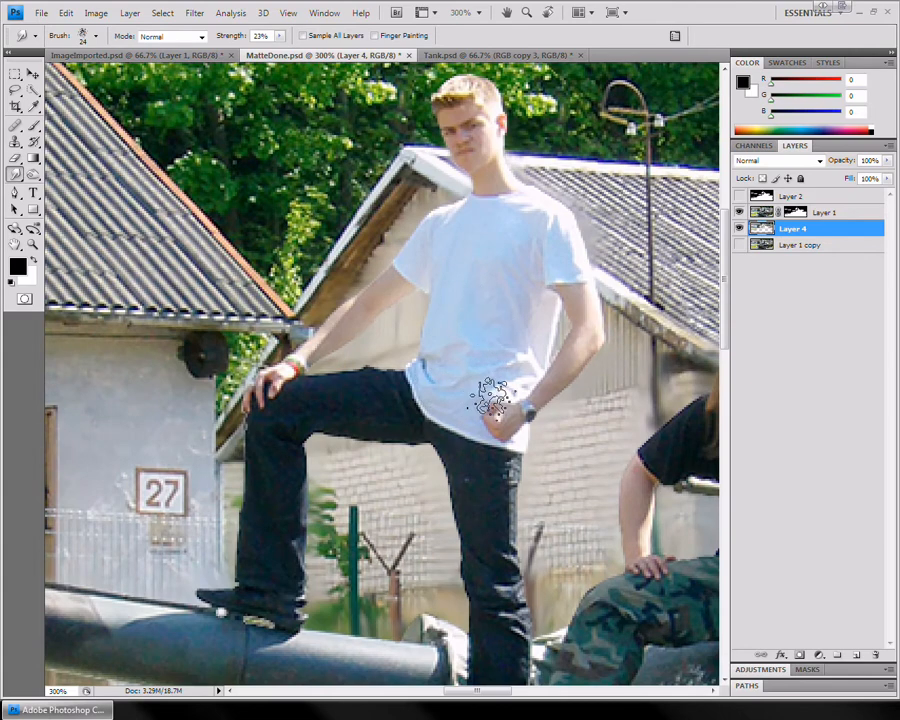
{"action": "left_click_drag", "start_coordinate": [336, 516], "coordinate": [385, 499]}
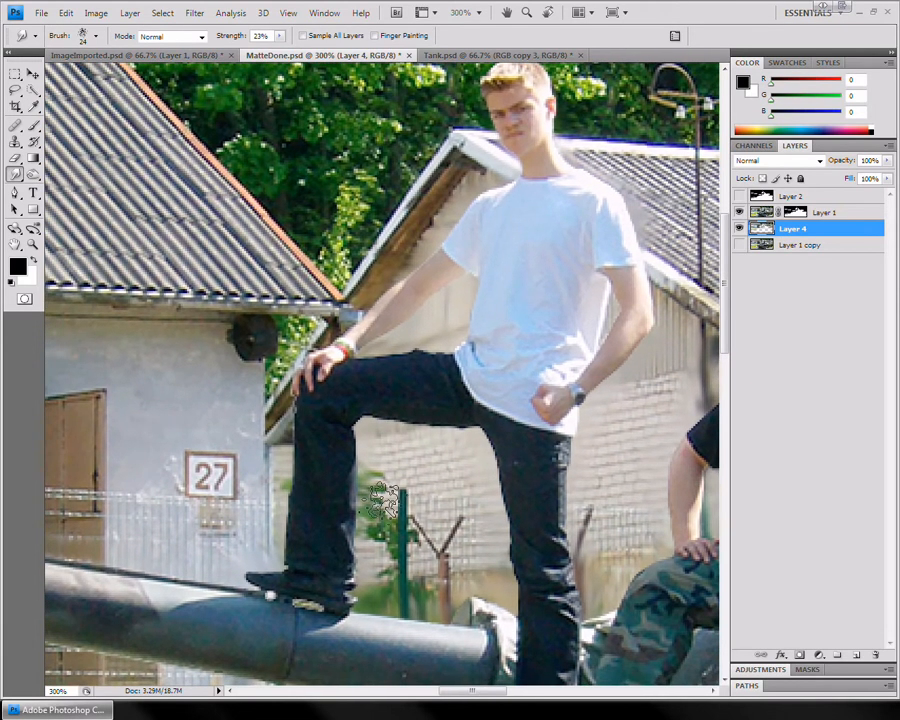
{"action": "left_click_drag", "start_coordinate": [499, 453], "coordinate": [481, 459]}
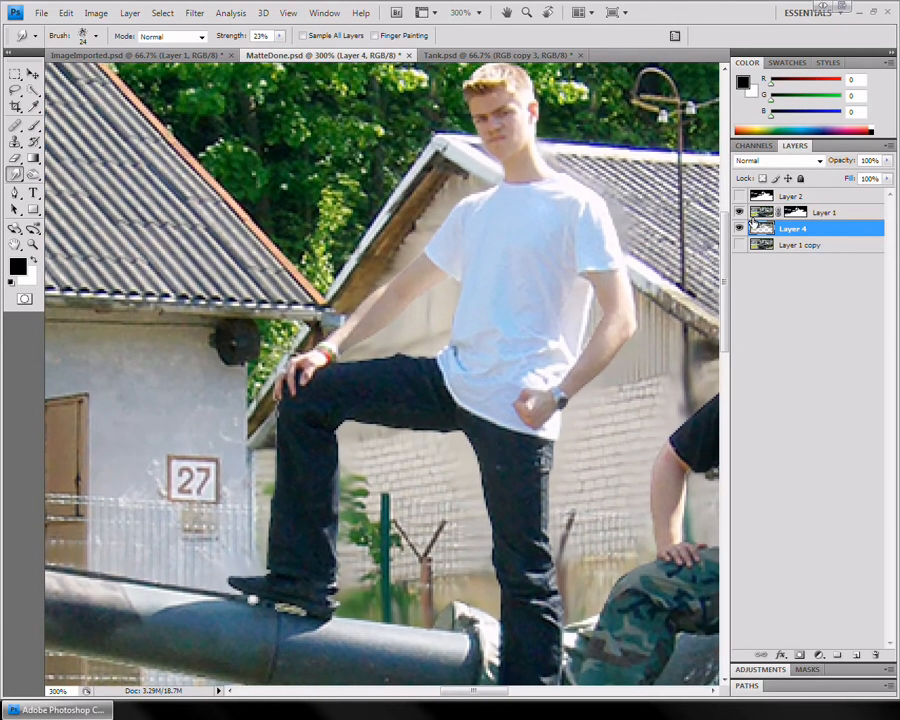
{"action": "left_click", "coordinate": [740, 245]}
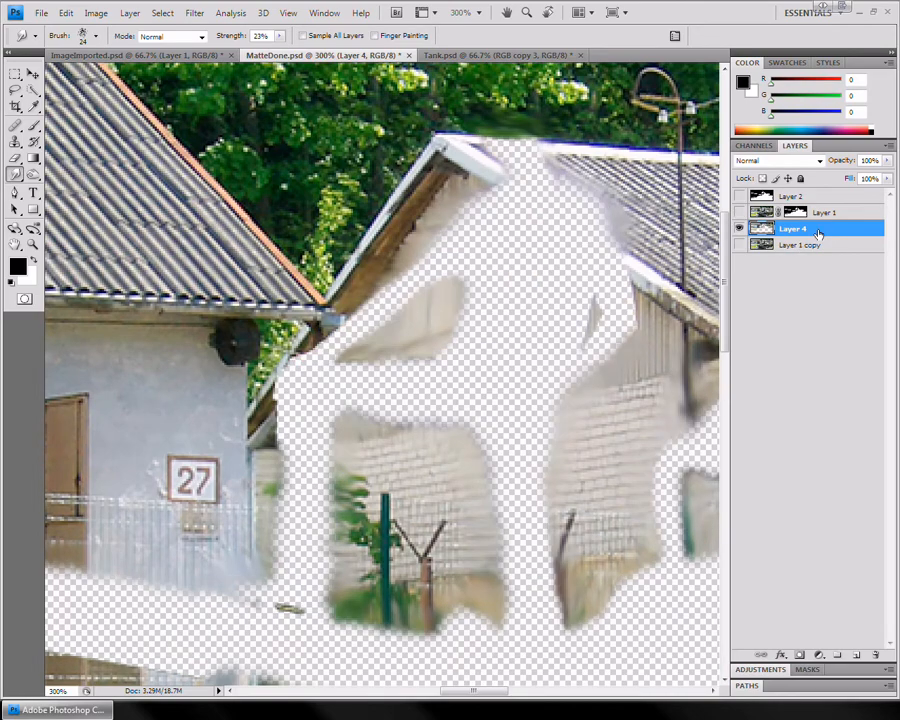
{"action": "left_click_drag", "start_coordinate": [798, 247], "coordinate": [766, 271]}
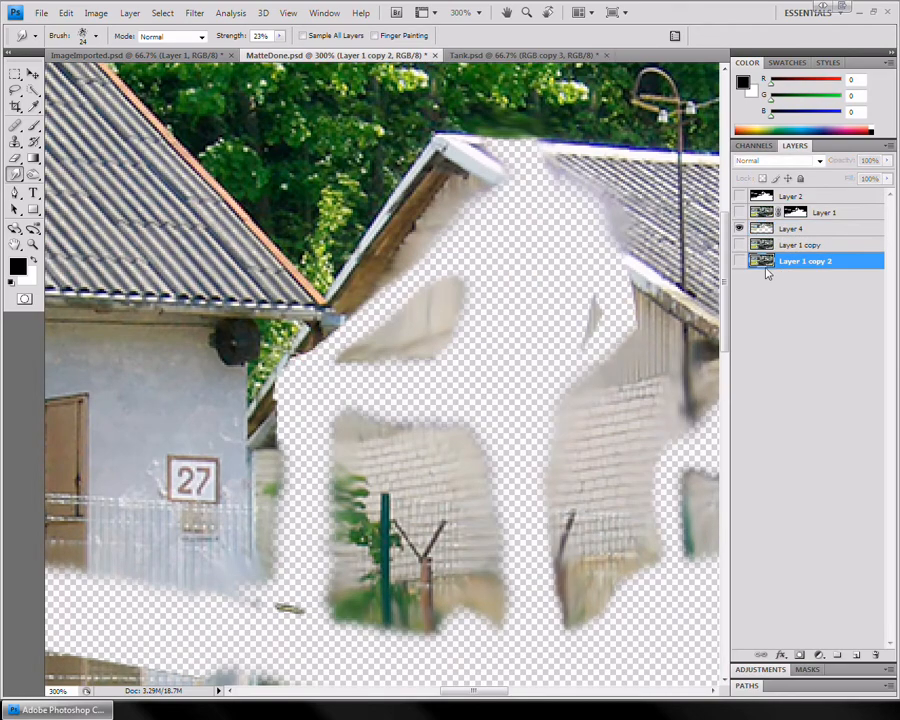
Show Layer 1 copy beneath Layer 4 and toggle Layer 4's visibility to compare the smudged edges with the original photo
{"action": "left_click", "coordinate": [739, 229]}
{"action": "left_click", "coordinate": [739, 229]}
{"action": "left_click", "coordinate": [739, 245]}
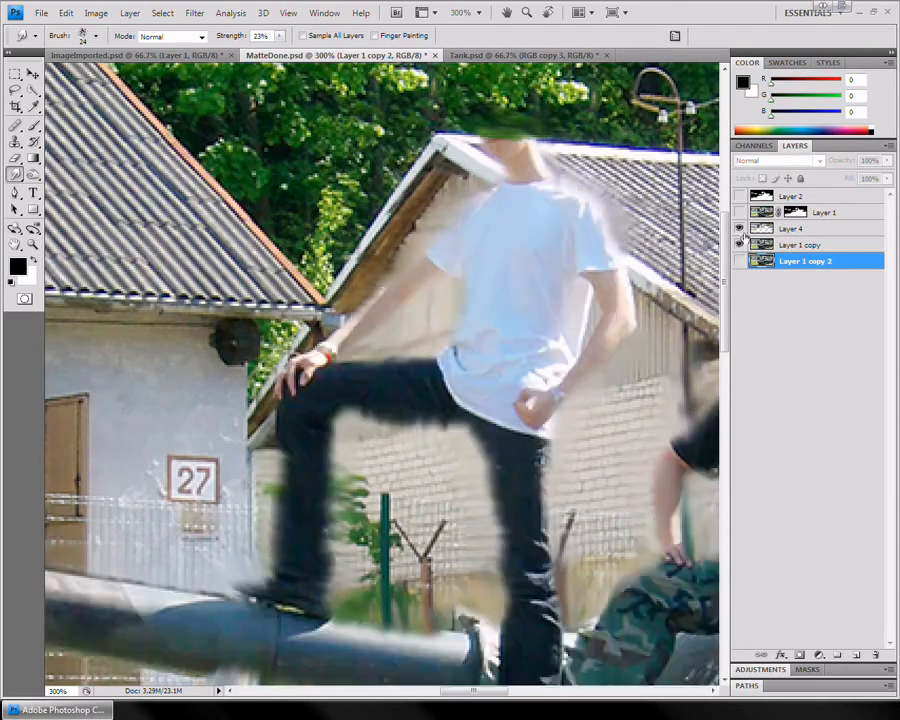
{"action": "left_click", "coordinate": [739, 229]}
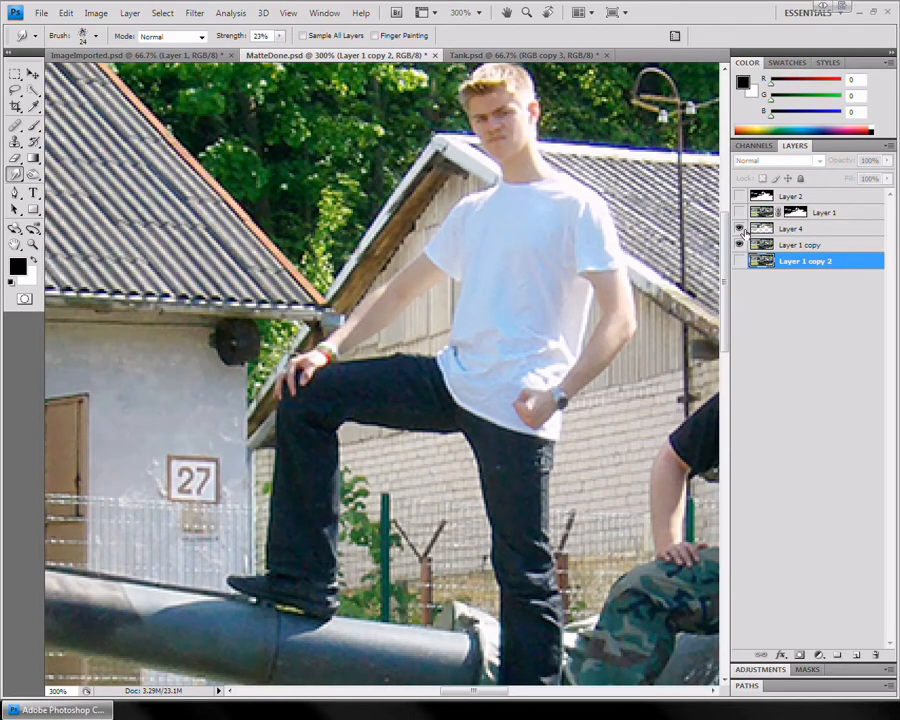
{"action": "left_click", "coordinate": [739, 229]}
{"action": "left_click_drag", "start_coordinate": [515, 295], "coordinate": [454, 326]}
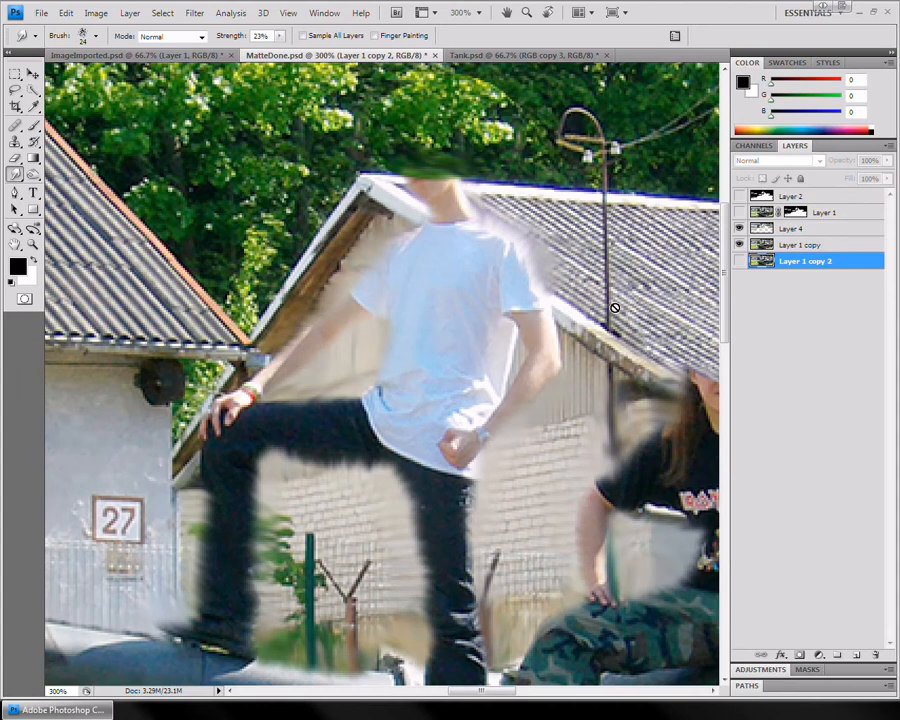
Merge Layer 4 and Layer 1 copy into a single layer
{"action": "left_click", "coordinate": [812, 246]}
{"action": "left_click", "coordinate": [811, 230], "text": "shift"}
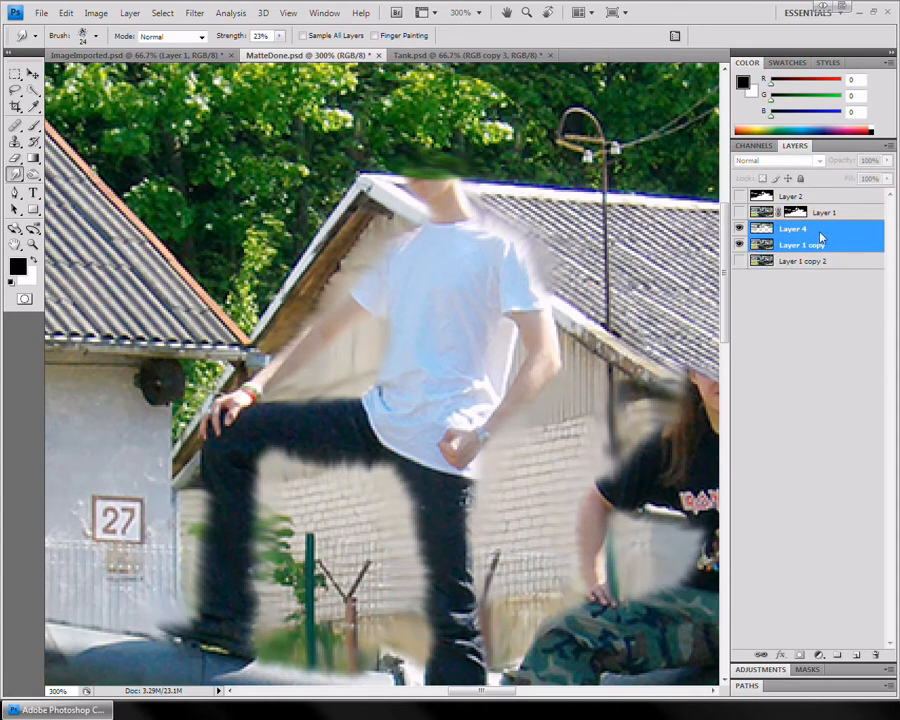
{"action": "right_click", "coordinate": [820, 236]}
{"action": "left_click", "coordinate": [747, 531]}
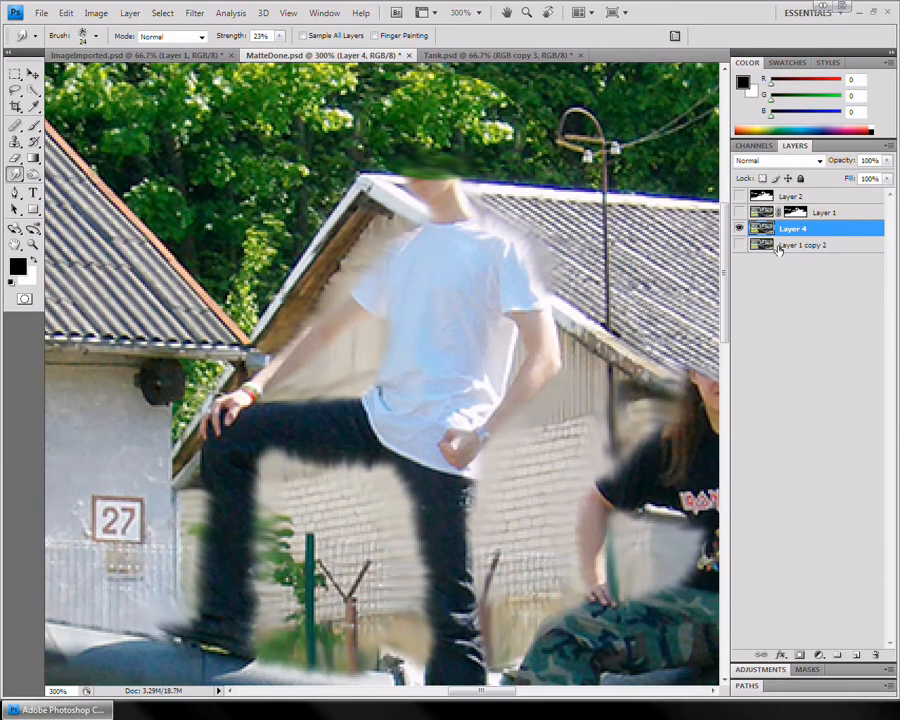
Show Layer 1 above the merged background and apply a Gaussian Blur with a 3.2 pixel radius to Layer 4
{"action": "left_click", "coordinate": [739, 213]}
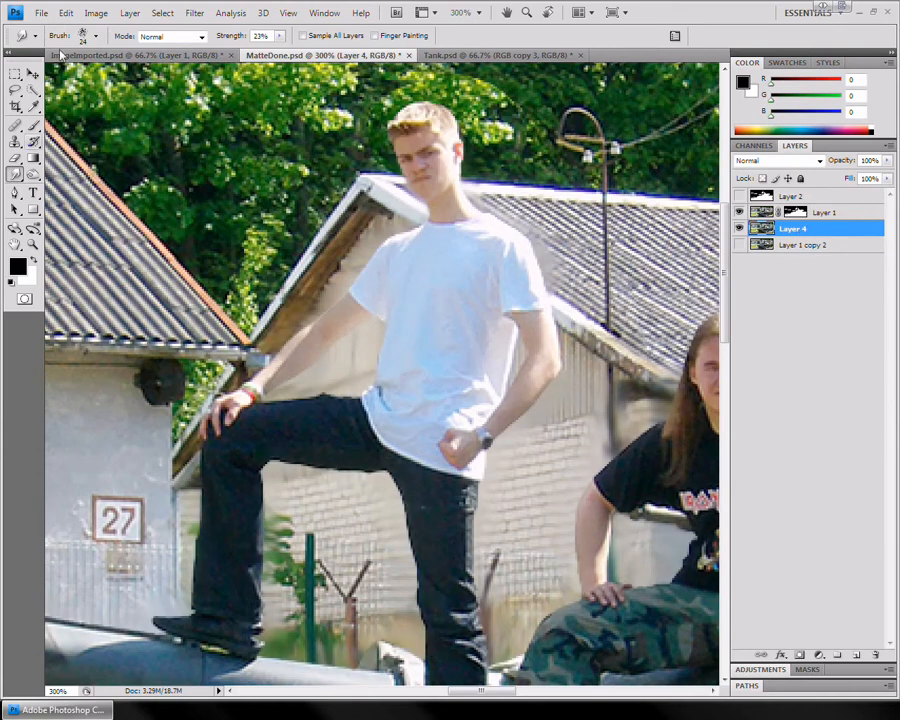
{"action": "left_click", "coordinate": [194, 12]}
{"action": "mouse_move", "coordinate": [184, 129]}
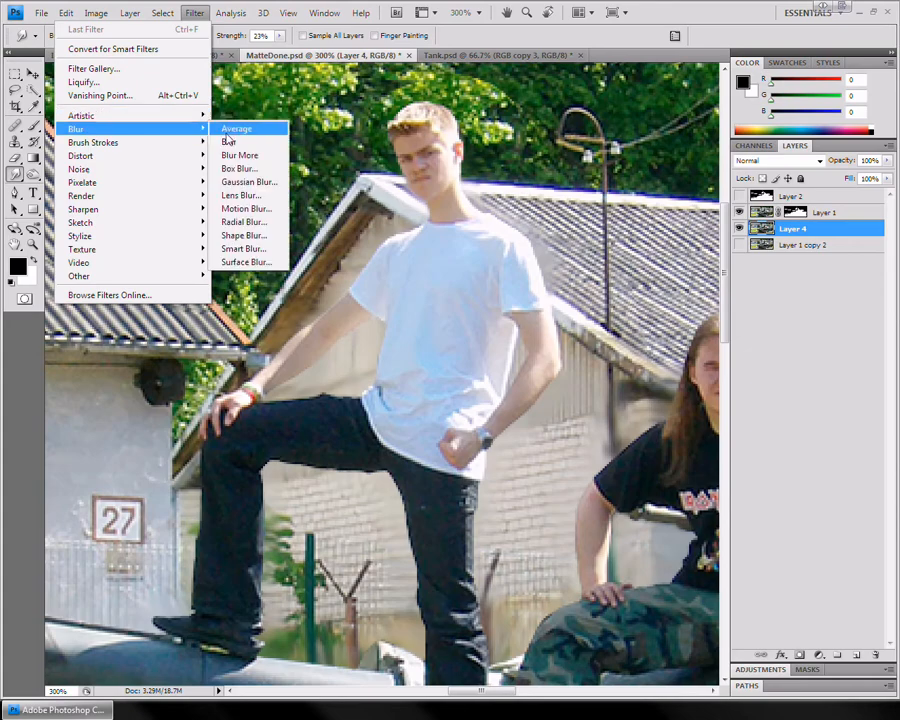
{"action": "left_click", "coordinate": [230, 179]}
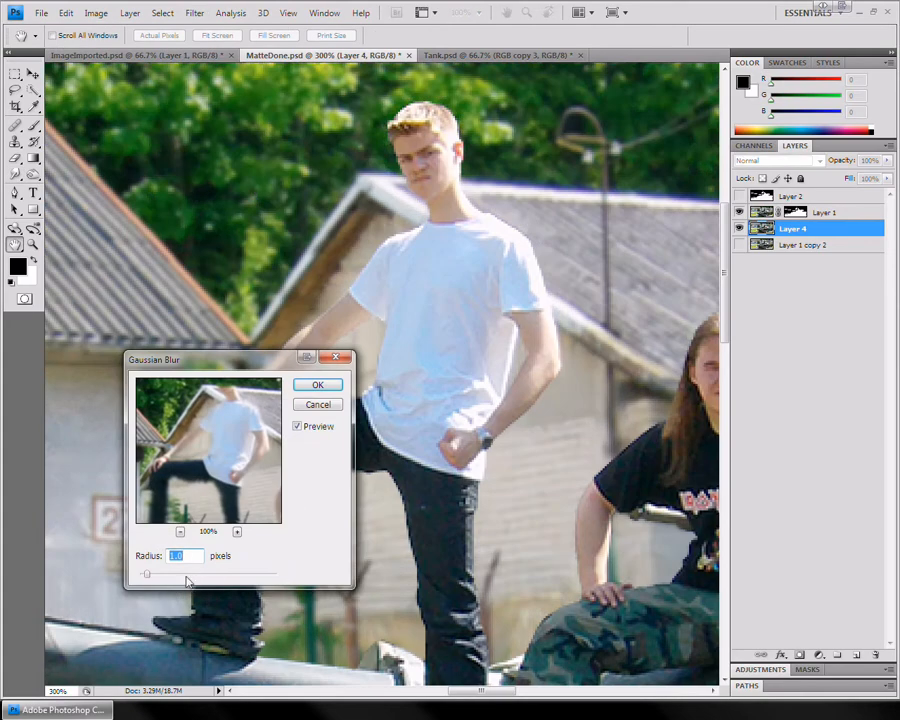
{"action": "left_click_drag", "start_coordinate": [186, 580], "coordinate": [163, 575]}
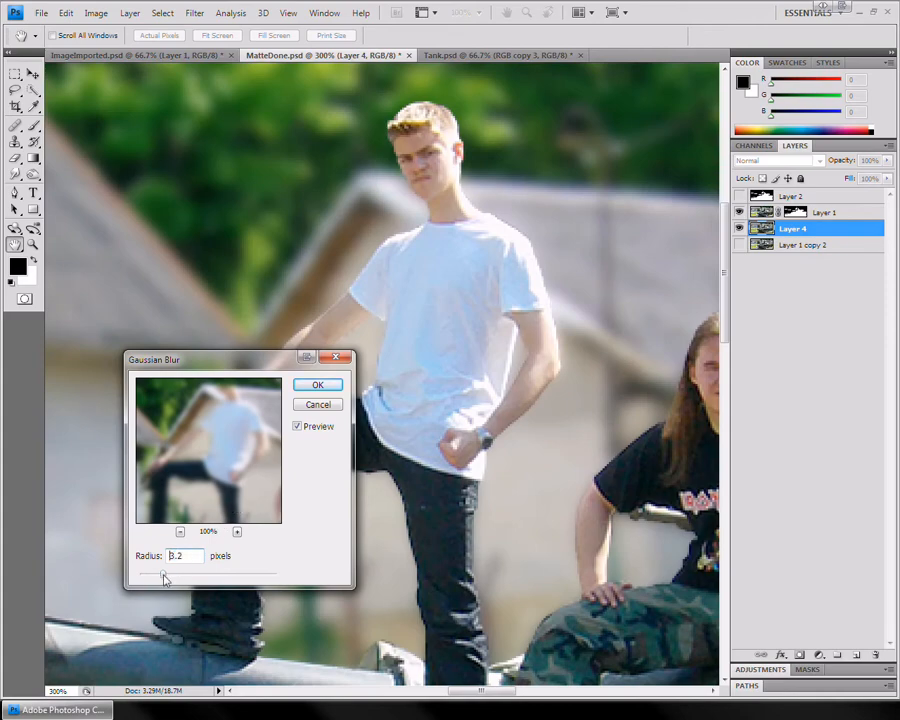
{"action": "left_click", "coordinate": [320, 388]}
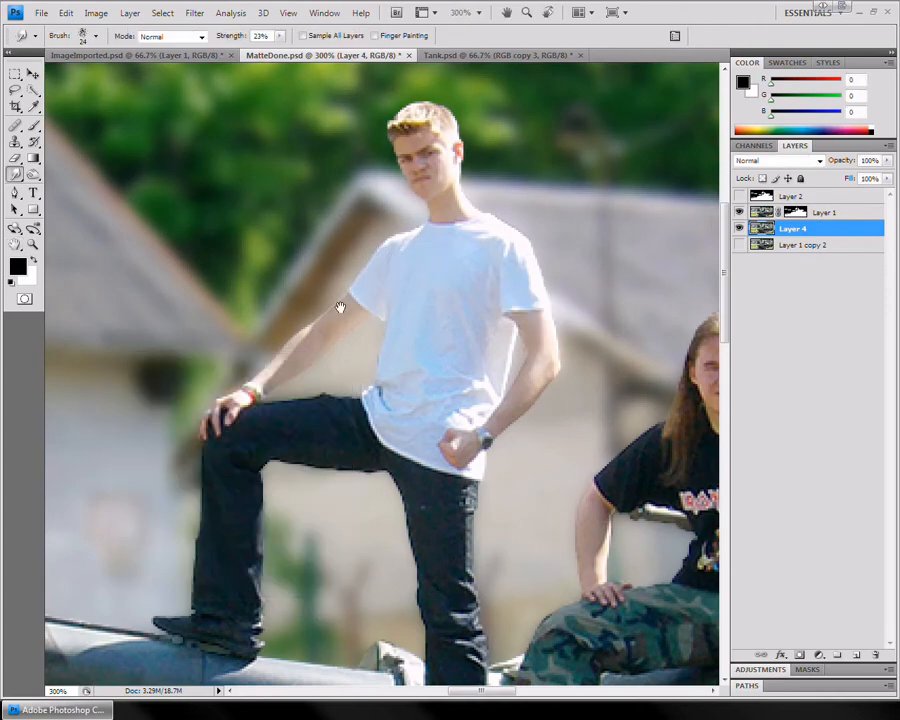
Examine the figures and tank against the blurred background, both close up and at 100% zoom
{"action": "scroll", "coordinate": [351, 332], "scroll_direction": "up", "scroll_amount": 1}
{"action": "left_click_drag", "start_coordinate": [351, 332], "coordinate": [359, 349]}
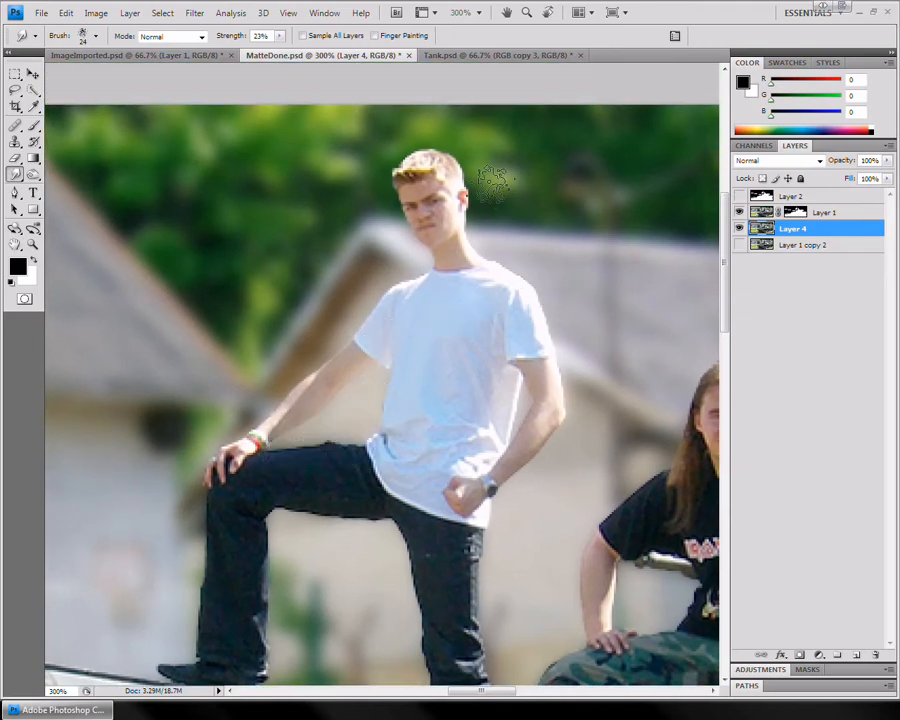
{"action": "left_click_drag", "start_coordinate": [363, 456], "coordinate": [420, 376]}
{"action": "key", "text": "z"}
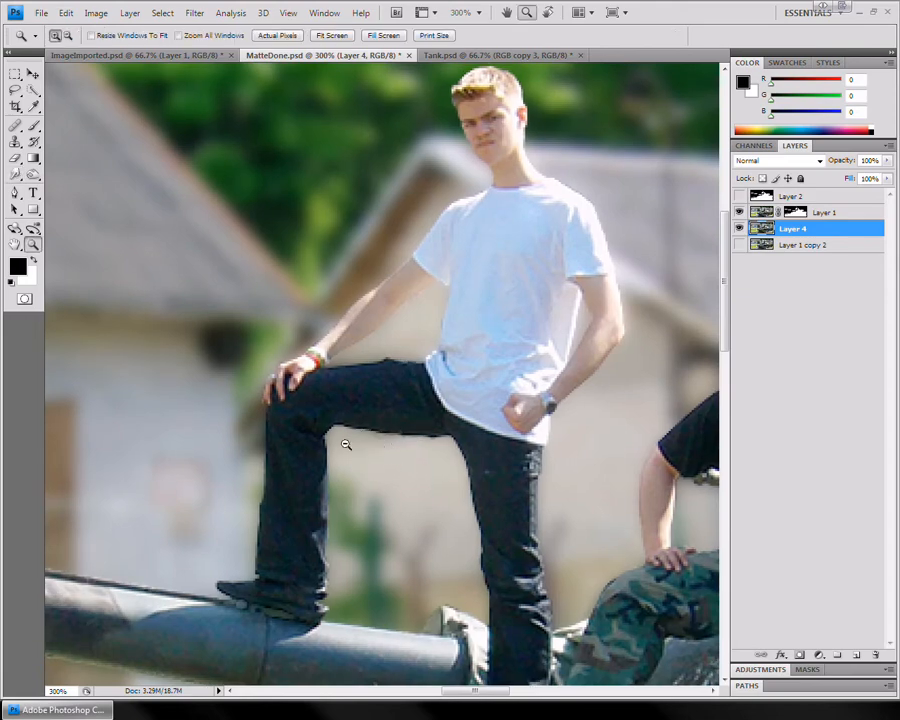
{"action": "left_click", "coordinate": [352, 425], "text": "alt"}
{"action": "left_click", "coordinate": [358, 418], "text": "alt"}
{"action": "key", "text": "r"}
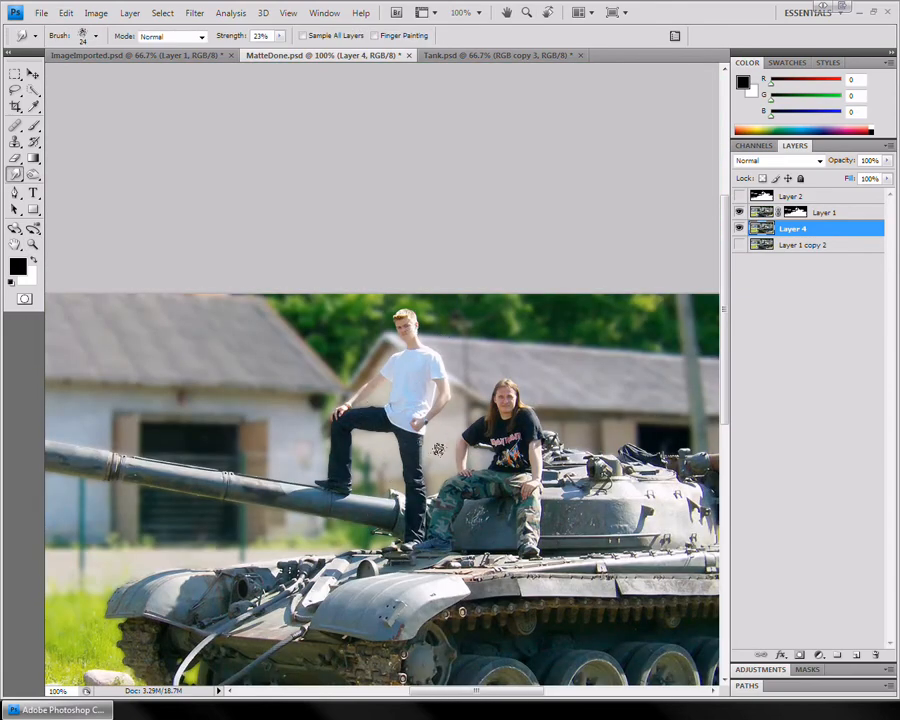
{"action": "left_click_drag", "start_coordinate": [503, 400], "coordinate": [442, 363]}
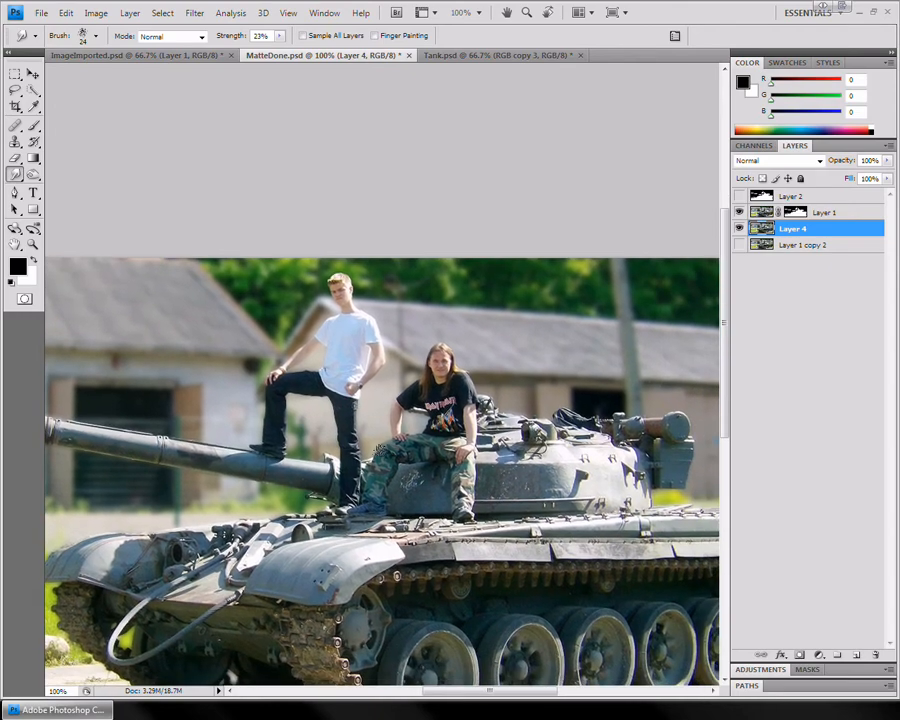
Hide Layer 1 and examine the blurred Layer 4 at 300% zoom around both figures, the barrel, the buildings and the turret
{"action": "key", "text": "z"}
{"action": "left_click", "coordinate": [430, 425]}
{"action": "left_click", "coordinate": [430, 425]}
{"action": "key", "text": "r"}
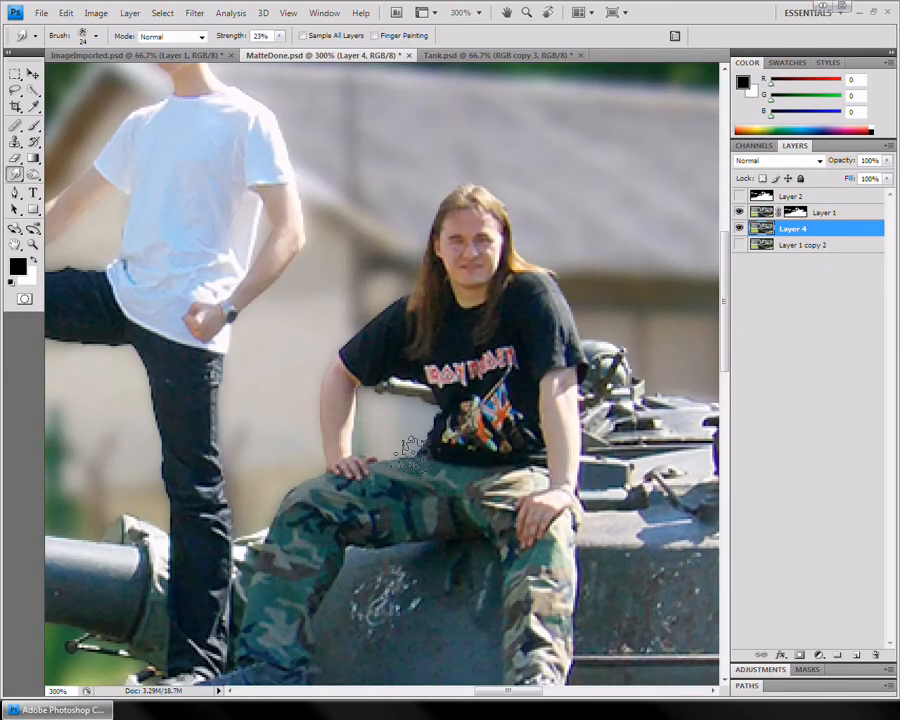
{"action": "left_click_drag", "start_coordinate": [430, 232], "coordinate": [587, 259]}
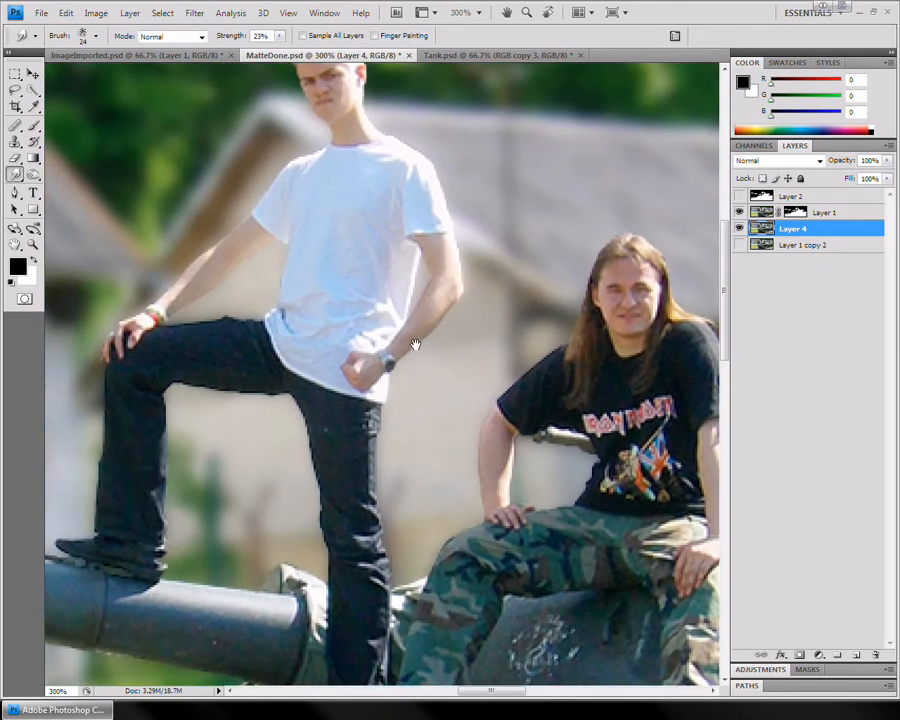
{"action": "left_click", "coordinate": [738, 212]}
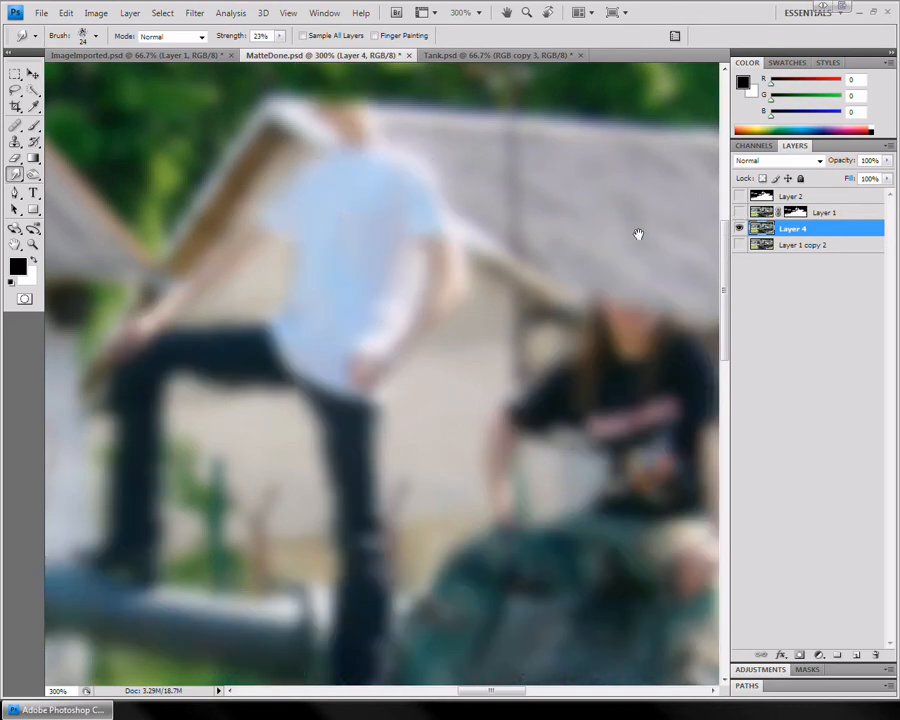
{"action": "mouse_move", "coordinate": [638, 234]}
{"action": "left_mouse_down"}
{"action": "mouse_move", "coordinate": [512, 305]}
{"action": "mouse_move", "coordinate": [484, 301]}
{"action": "left_mouse_up"}
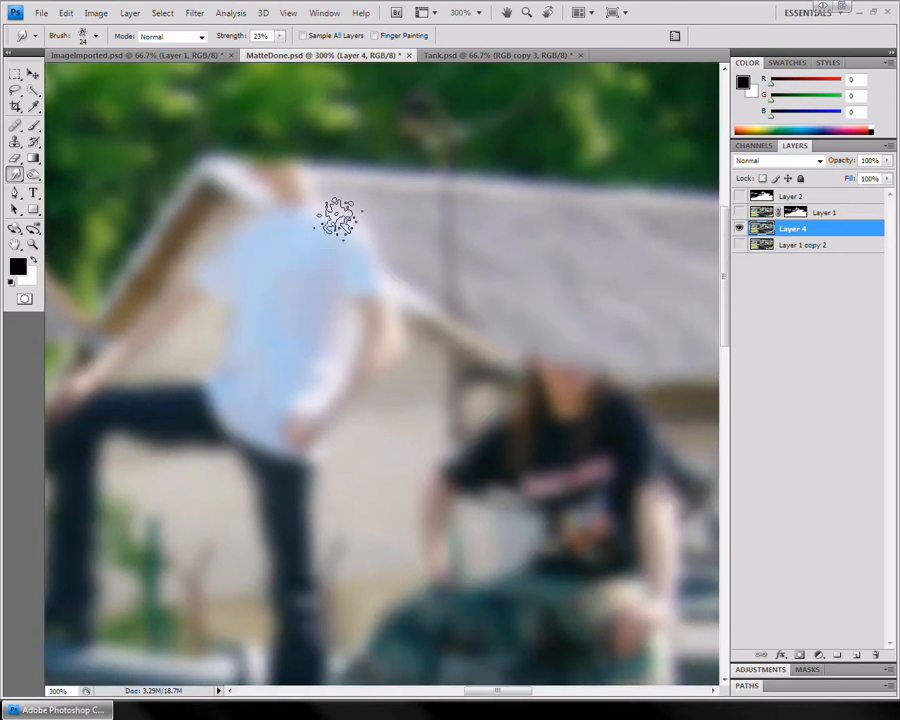
{"action": "mouse_move", "coordinate": [285, 393]}
{"action": "left_mouse_down"}
{"action": "mouse_move", "coordinate": [418, 418]}
{"action": "mouse_move", "coordinate": [433, 408]}
{"action": "left_mouse_up"}
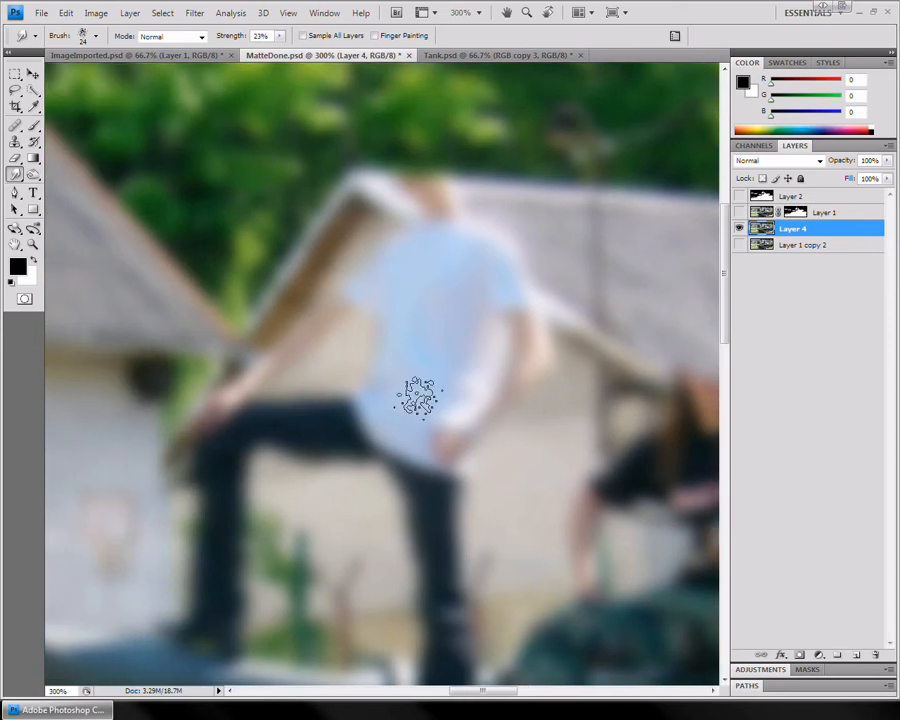
{"action": "left_click_drag", "start_coordinate": [337, 474], "coordinate": [404, 398]}
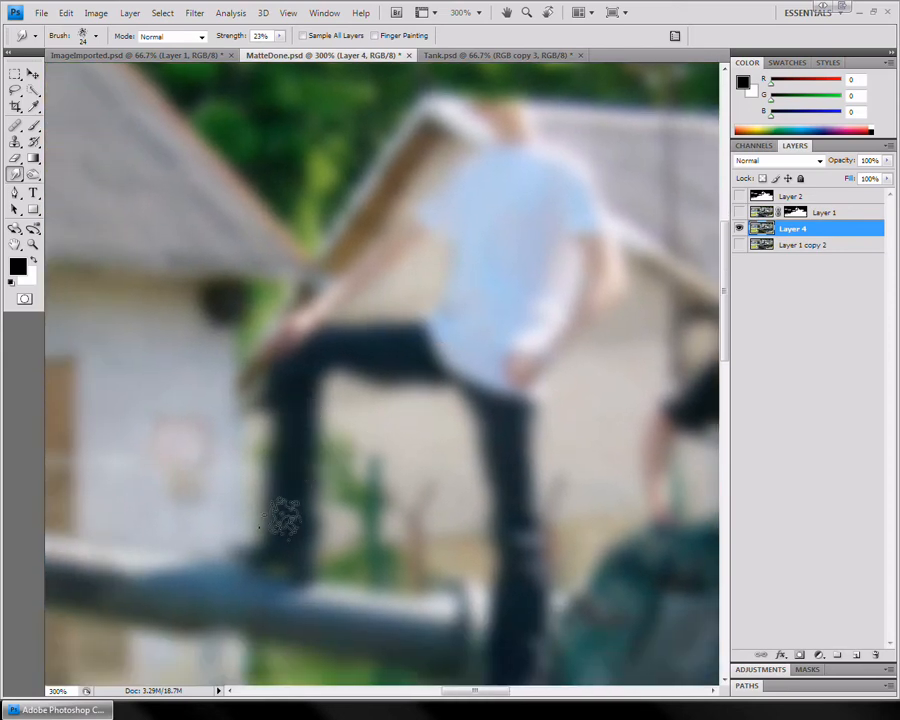
{"action": "mouse_move", "coordinate": [386, 502]}
{"action": "left_mouse_down"}
{"action": "mouse_move", "coordinate": [502, 374]}
{"action": "mouse_move", "coordinate": [336, 410]}
{"action": "mouse_move", "coordinate": [349, 459]}
{"action": "mouse_move", "coordinate": [386, 454]}
{"action": "mouse_move", "coordinate": [332, 466]}
{"action": "left_mouse_up"}
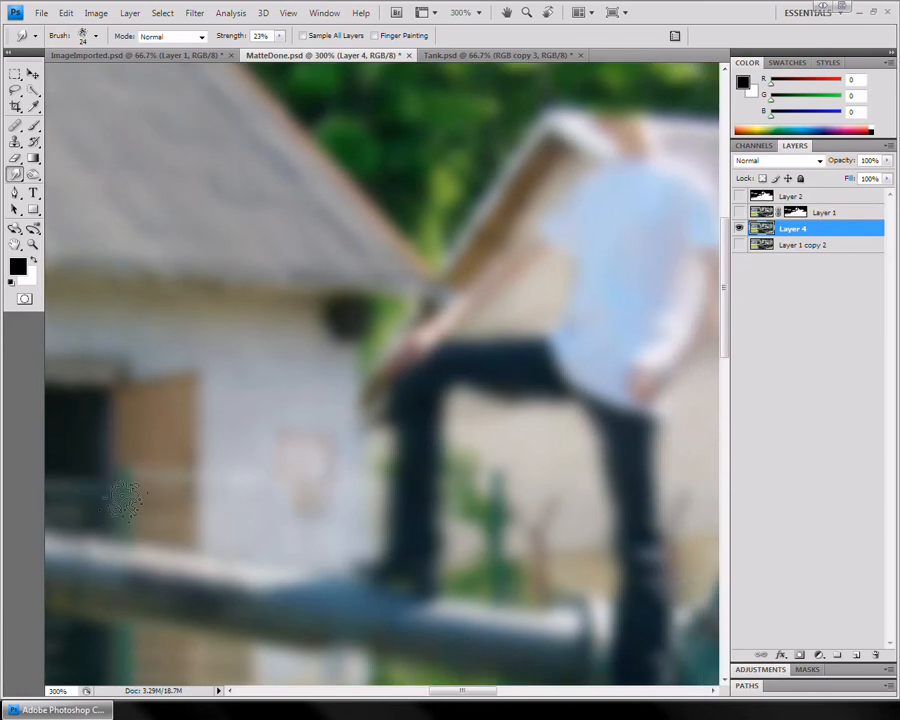
{"action": "left_click_drag", "start_coordinate": [277, 538], "coordinate": [368, 497]}
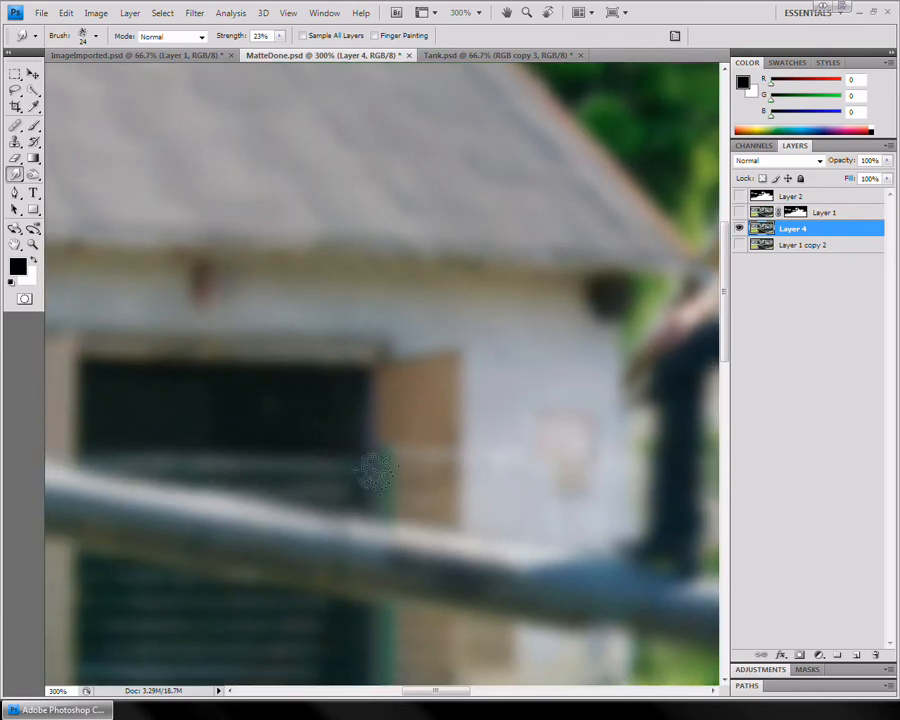
{"action": "mouse_move", "coordinate": [621, 532]}
{"action": "left_mouse_down"}
{"action": "mouse_move", "coordinate": [567, 465]}
{"action": "mouse_move", "coordinate": [406, 516]}
{"action": "mouse_move", "coordinate": [420, 428]}
{"action": "mouse_move", "coordinate": [374, 430]}
{"action": "left_mouse_up"}
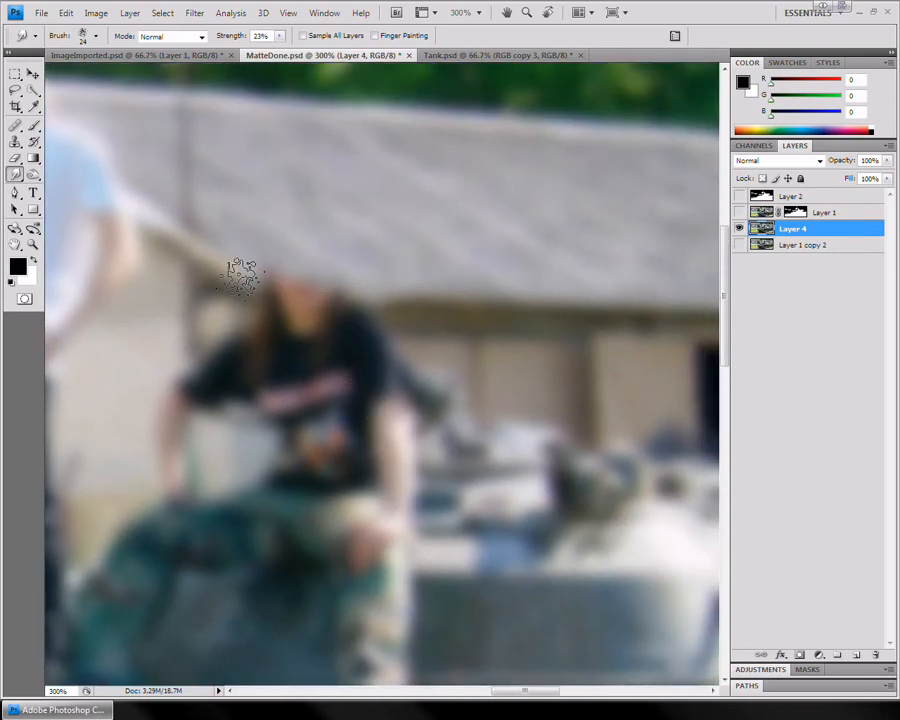
{"action": "left_click_drag", "start_coordinate": [452, 420], "coordinate": [250, 410]}
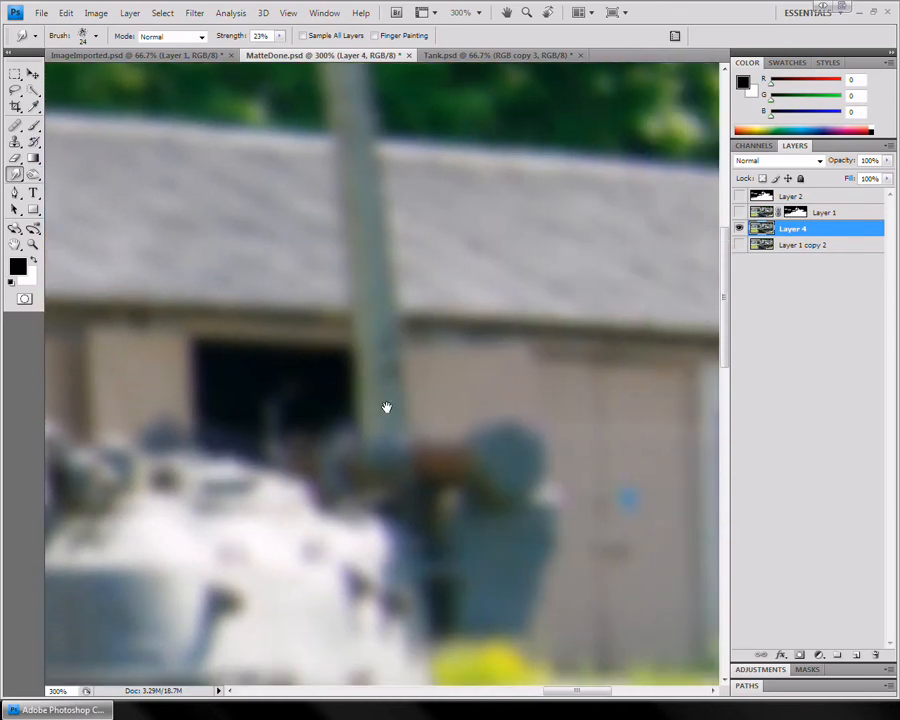
{"action": "left_click_drag", "start_coordinate": [257, 464], "coordinate": [490, 458]}
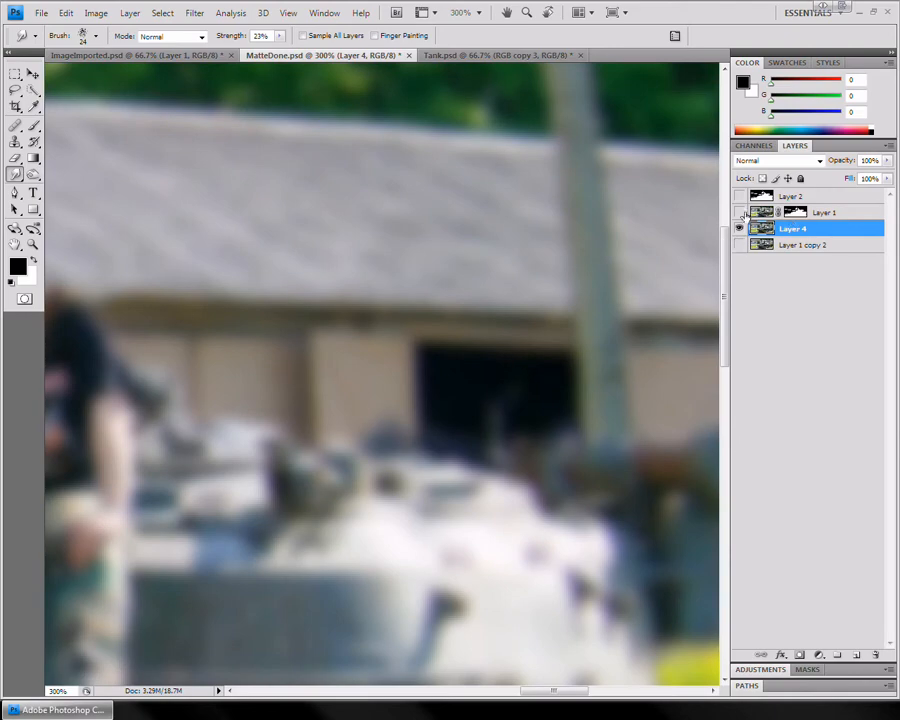
Show Layer 1 again and examine the composite of tank, figures and blurred background at 100% and 50% zoom
{"action": "left_click", "coordinate": [741, 212]}
{"action": "left_click_drag", "start_coordinate": [172, 471], "coordinate": [677, 428]}
{"action": "key", "text": "z"}
{"action": "left_click", "coordinate": [304, 398], "text": "alt"}
{"action": "left_click", "coordinate": [332, 393], "text": "alt"}
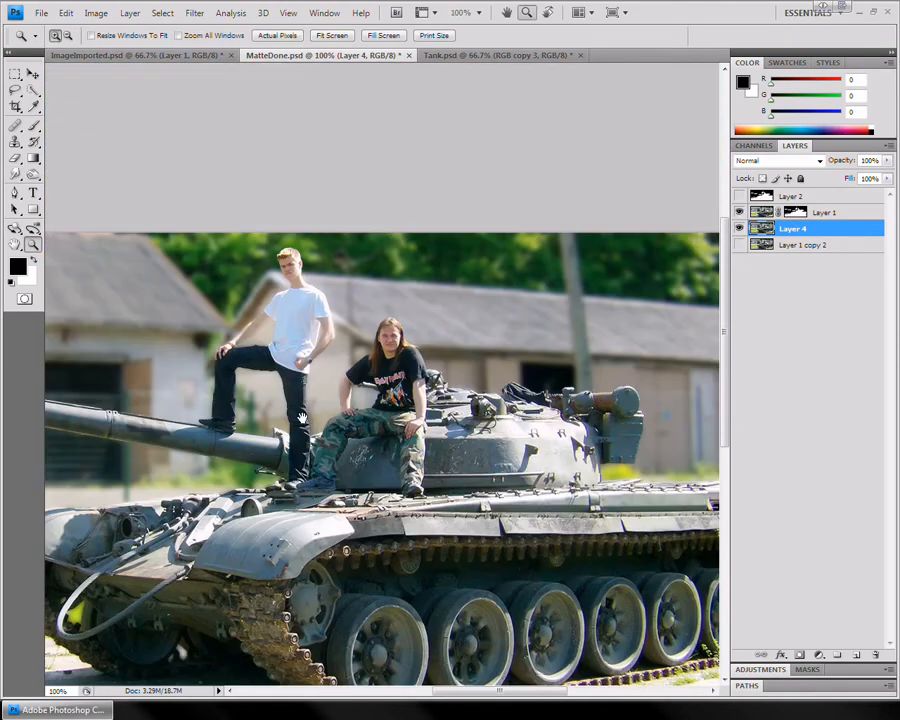
{"action": "left_click_drag", "start_coordinate": [302, 418], "coordinate": [400, 418]}
{"action": "left_click", "coordinate": [357, 355], "text": "alt"}
{"action": "left_click", "coordinate": [371, 372], "text": "alt"}
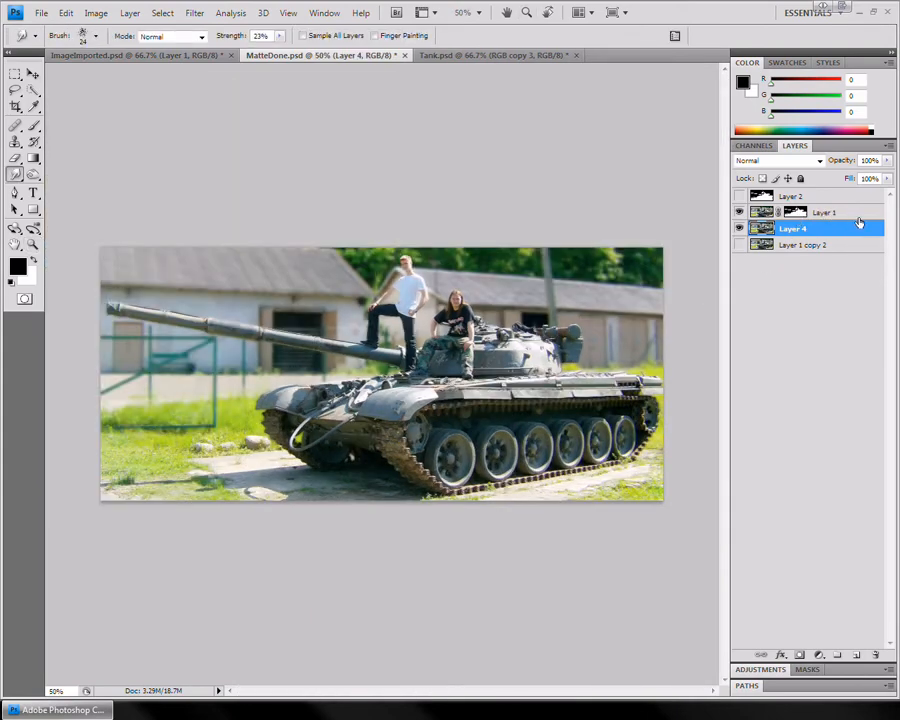
Add a new empty layer above Layer 1 and ready the Gradient tool in radial mode
{"action": "left_click", "coordinate": [836, 215]}
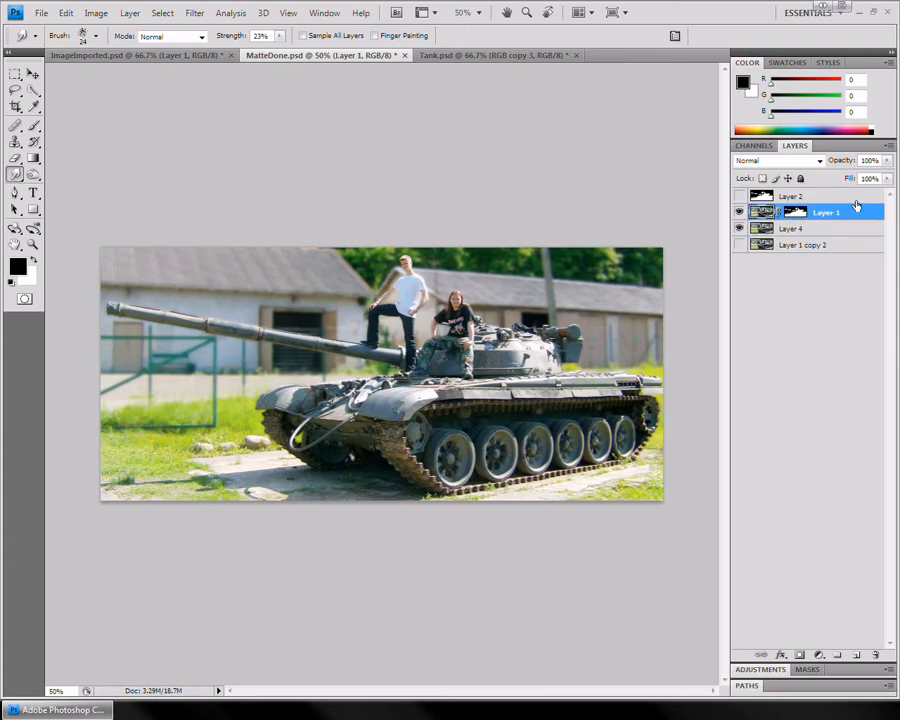
{"action": "left_click", "coordinate": [858, 657]}
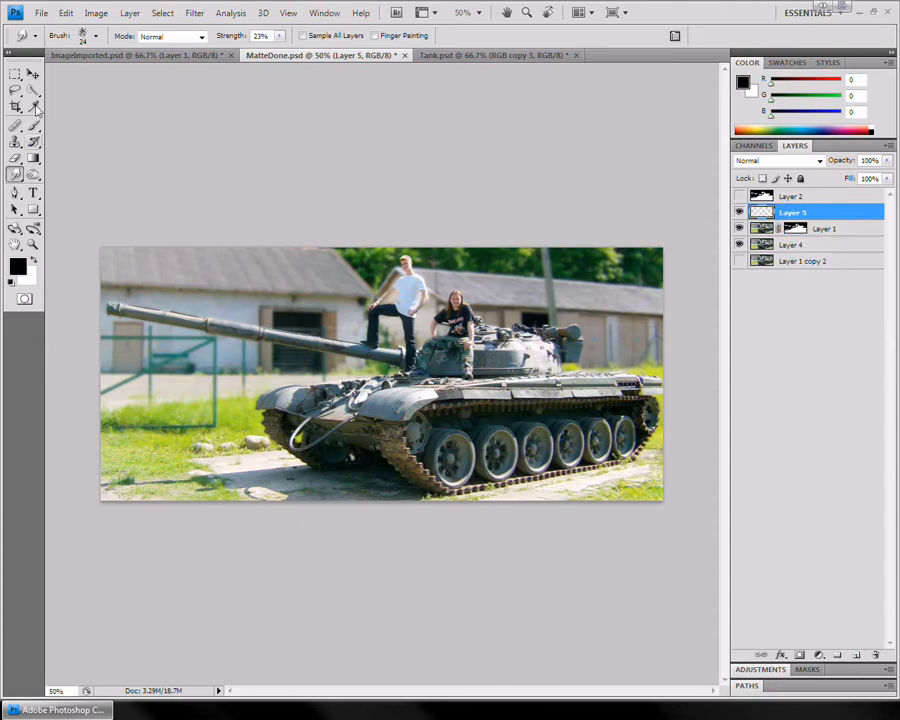
{"action": "left_click", "coordinate": [33, 157]}
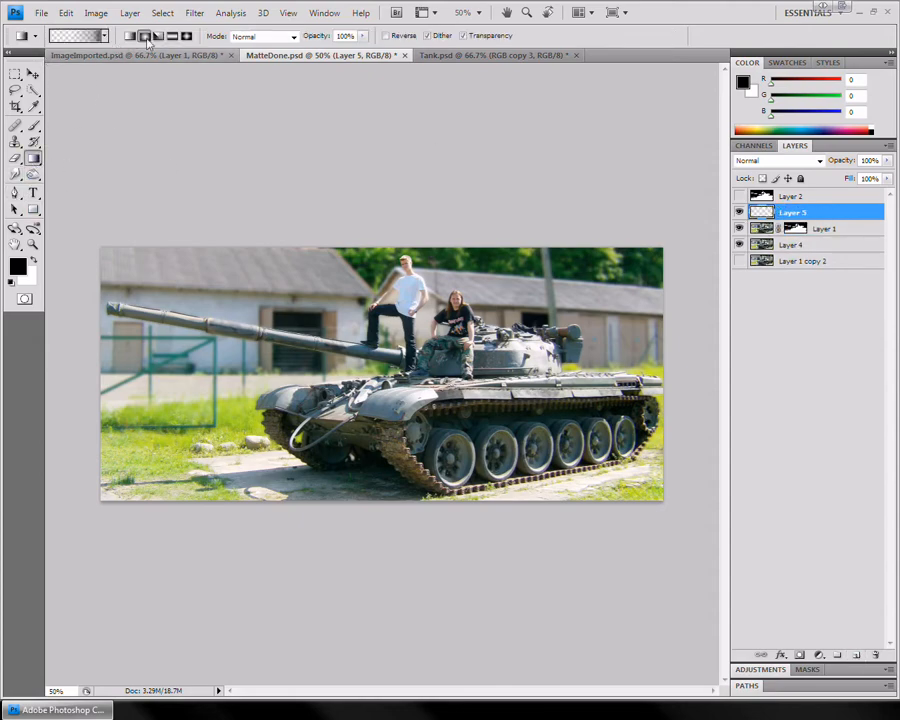
Choose the Foreground to Background gradient preset and move its white color stop to about the middle of the ramp
{"action": "left_click", "coordinate": [33, 105]}
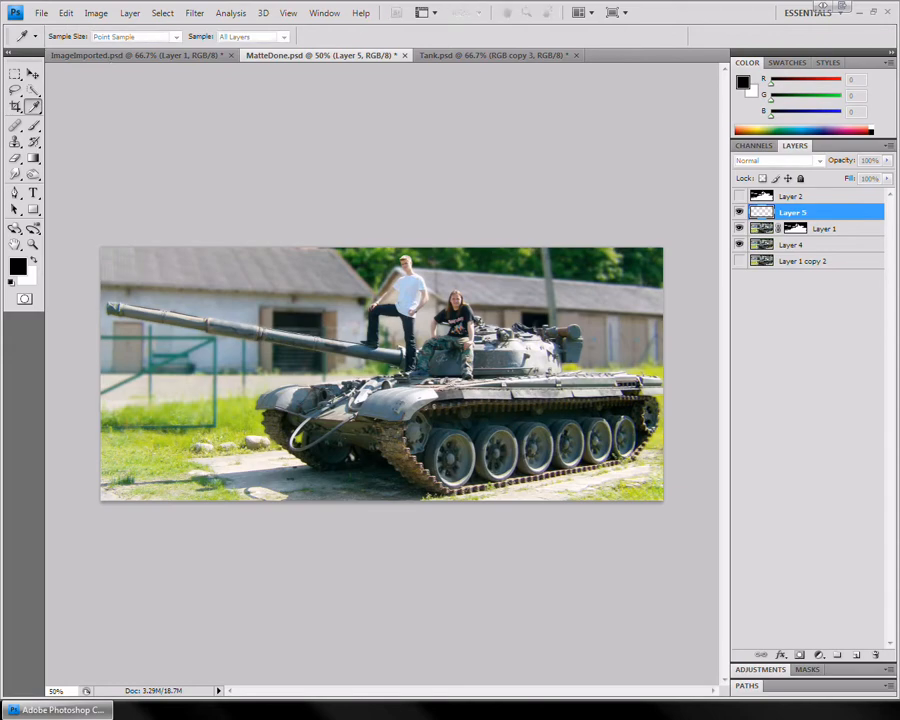
{"action": "left_click_drag", "start_coordinate": [346, 135], "coordinate": [358, 136]}
{"action": "left_click", "coordinate": [249, 180]}
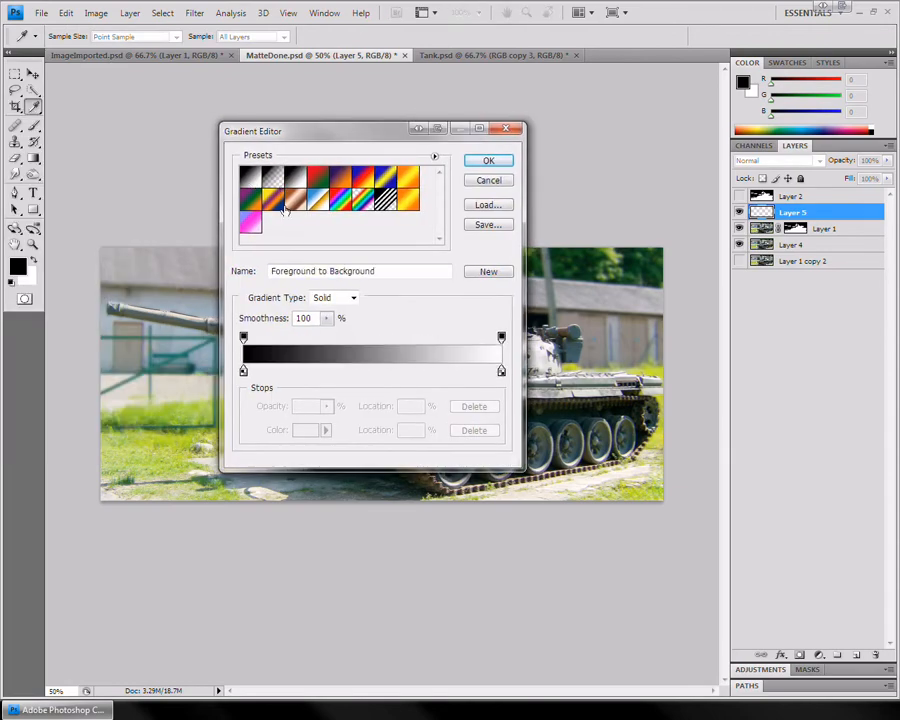
{"action": "left_click", "coordinate": [501, 372]}
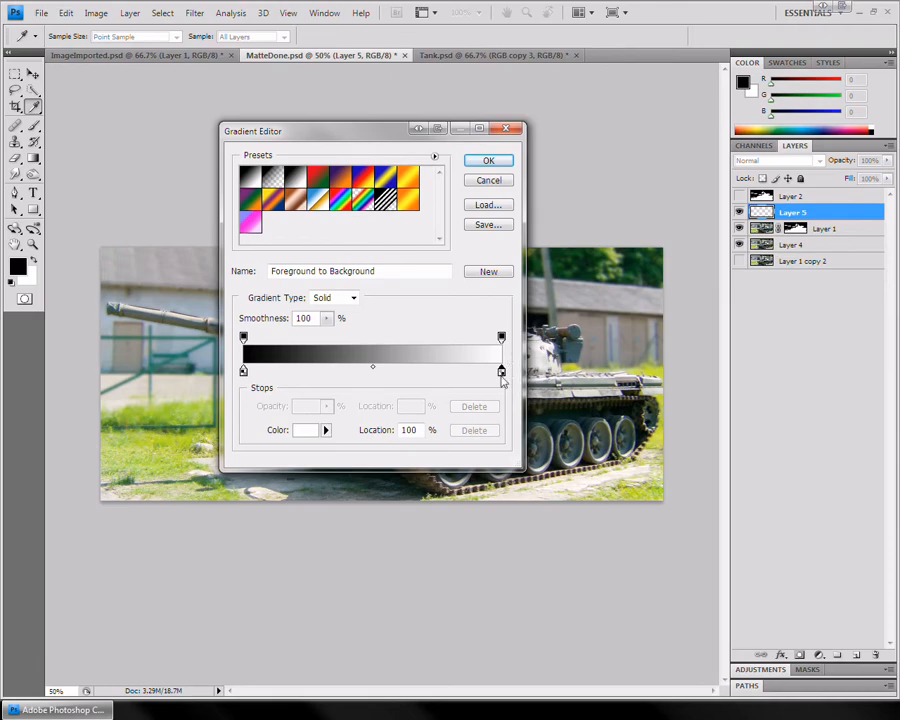
{"action": "left_click_drag", "start_coordinate": [502, 374], "coordinate": [366, 370]}
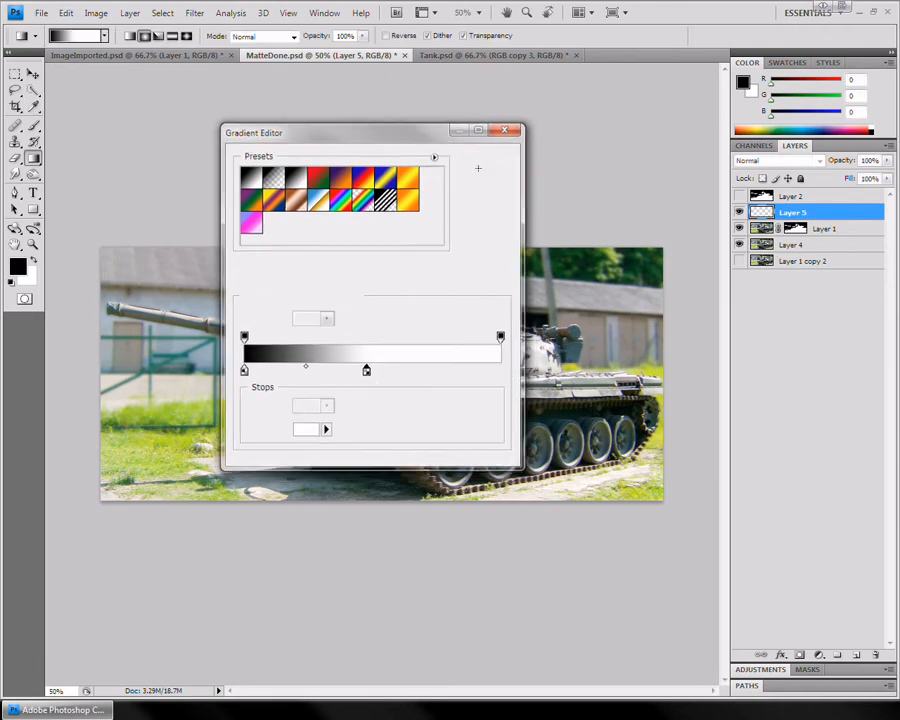
{"action": "left_click", "coordinate": [478, 168]}
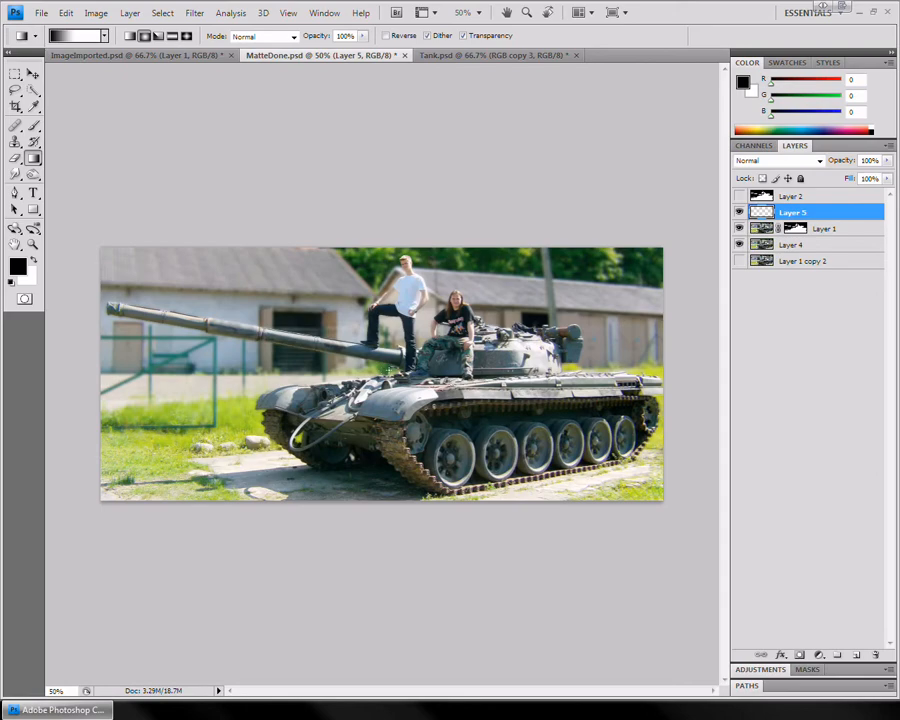
Undo a trial radial gradient on Layer 5 and redraw it with Reverse on, from near the image centre past the upper-right corner, with rulers shown
{"action": "left_click_drag", "start_coordinate": [385, 370], "coordinate": [679, 241]}
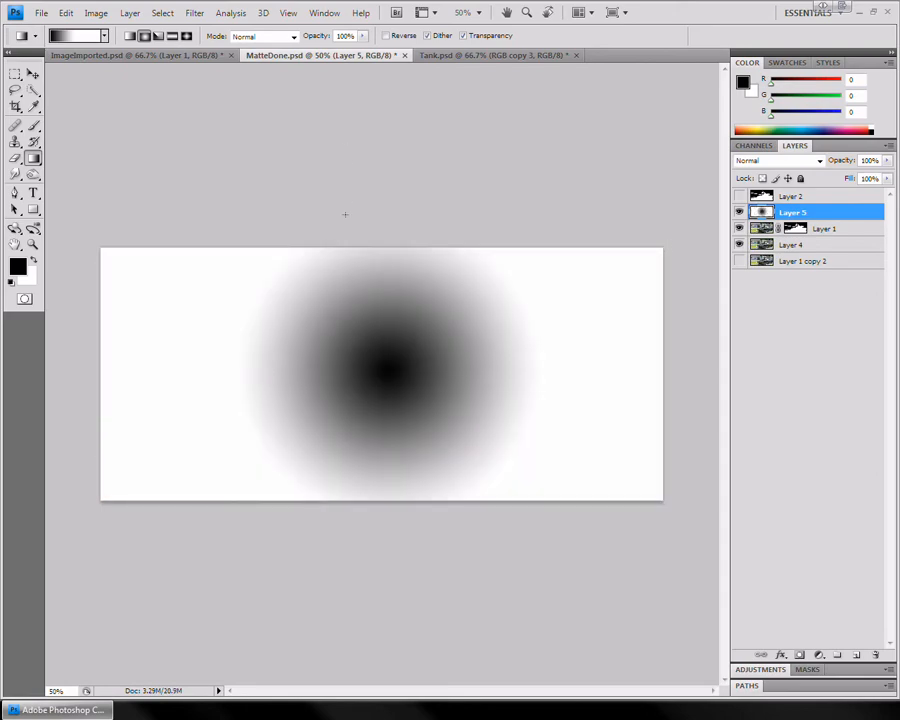
{"action": "key", "text": "ctrl+z"}
{"action": "left_click", "coordinate": [386, 35]}
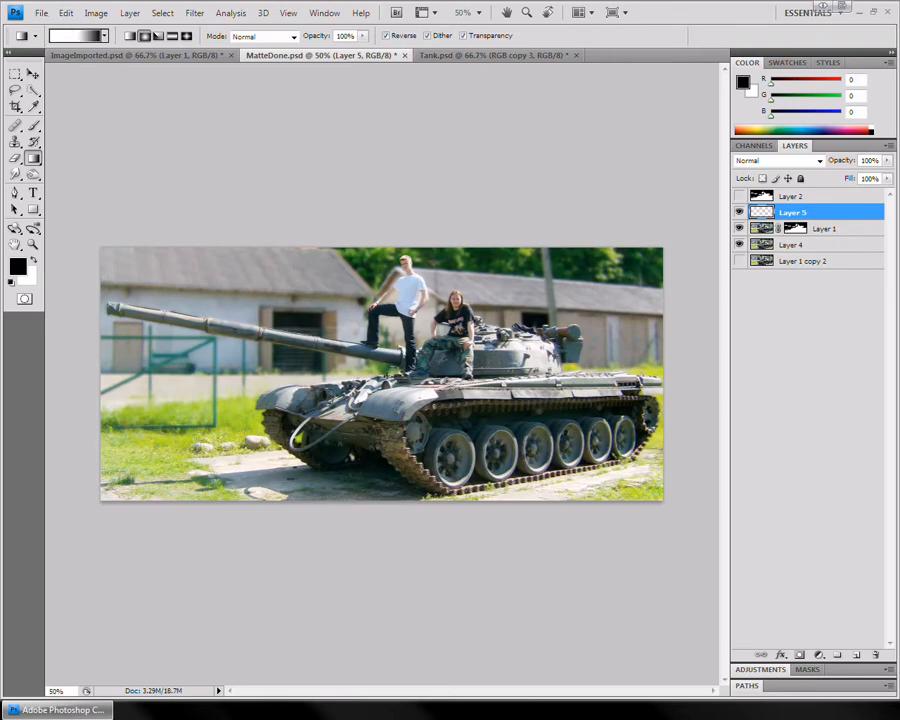
{"action": "key", "text": "ctrl+r"}
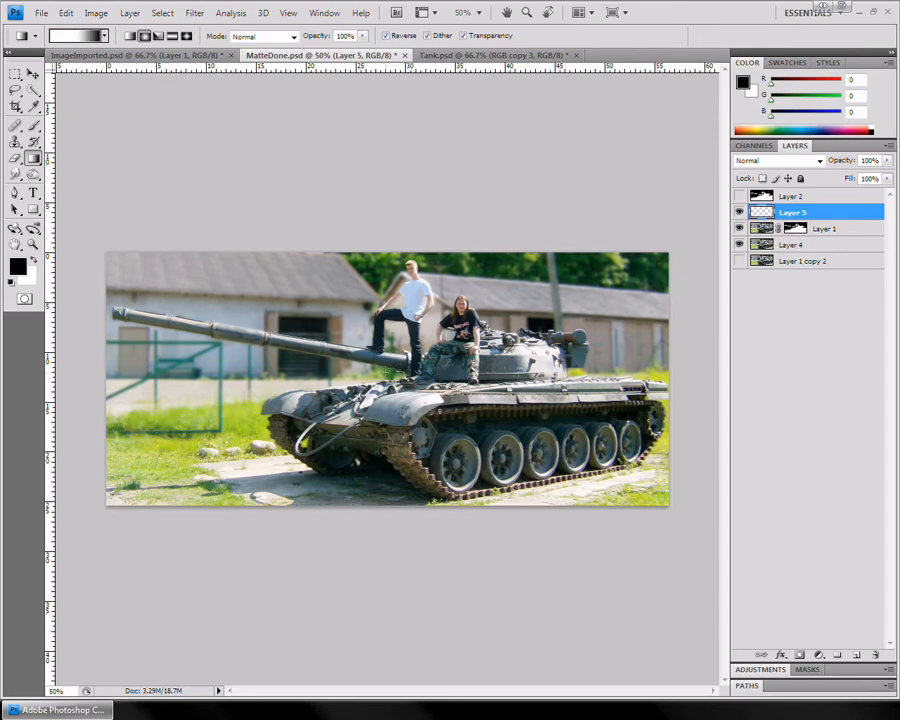
{"action": "left_click_drag", "start_coordinate": [385, 370], "coordinate": [718, 235]}
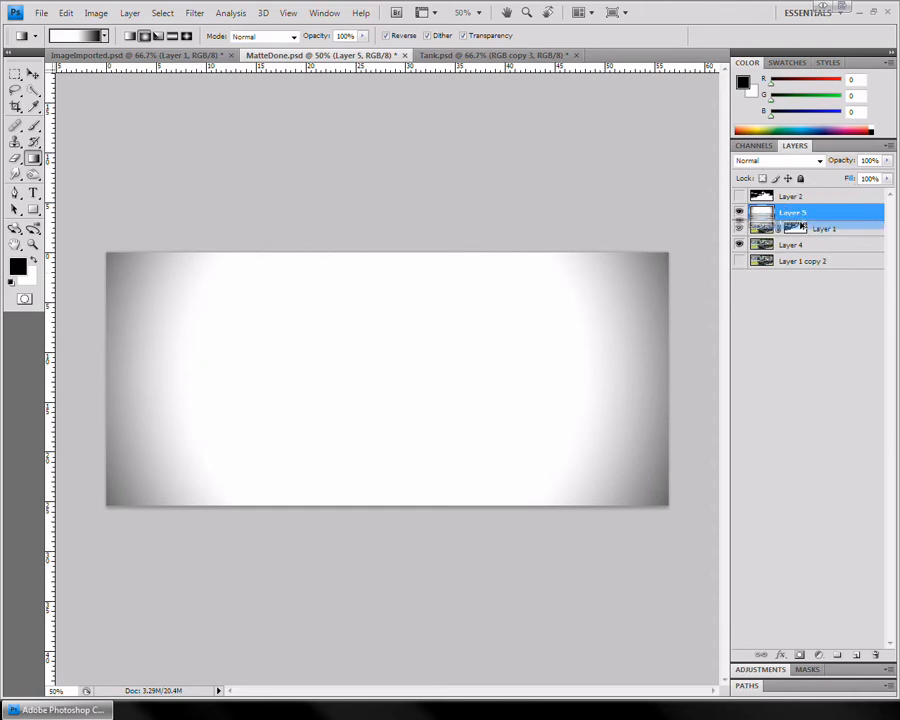
Duplicate Layer 5 beneath itself, set the copy's blend mode to Color Burn and hide the original
{"action": "left_click_drag", "start_coordinate": [796, 214], "coordinate": [800, 229]}
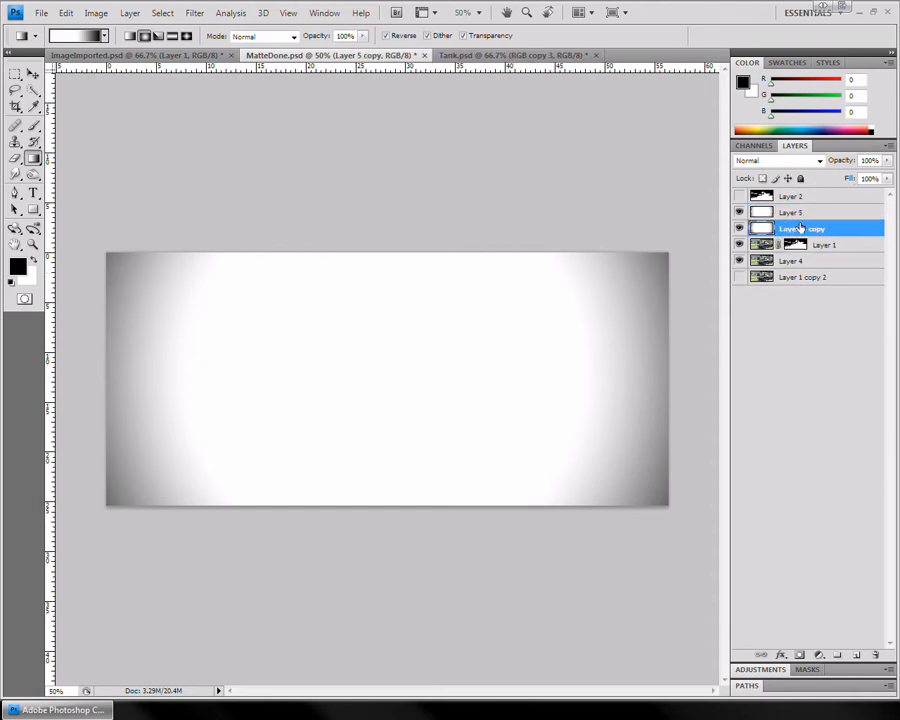
{"action": "left_click", "coordinate": [820, 161]}
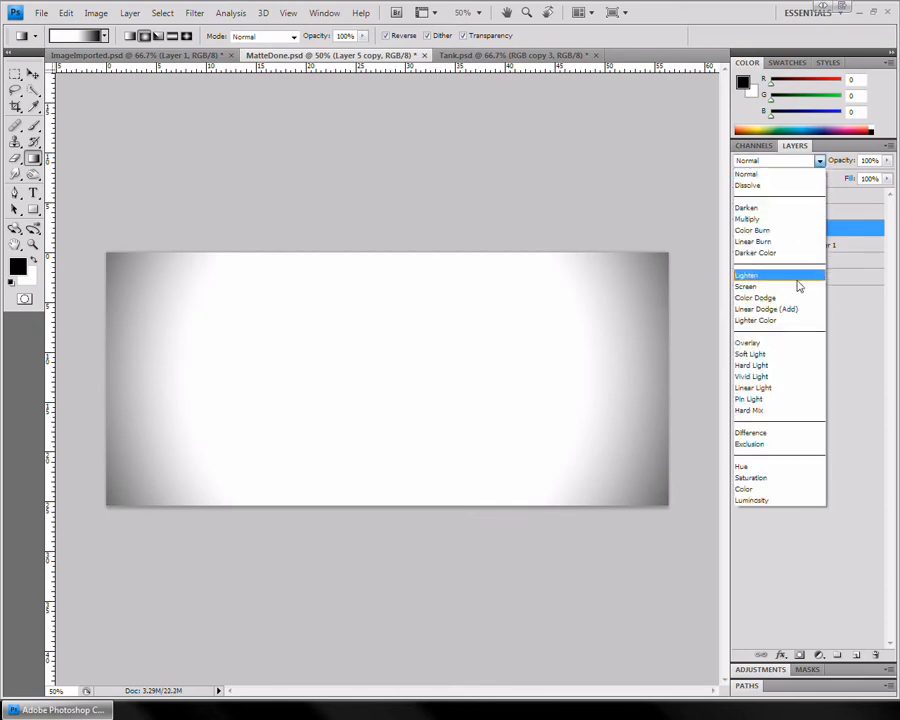
{"action": "left_click", "coordinate": [770, 229]}
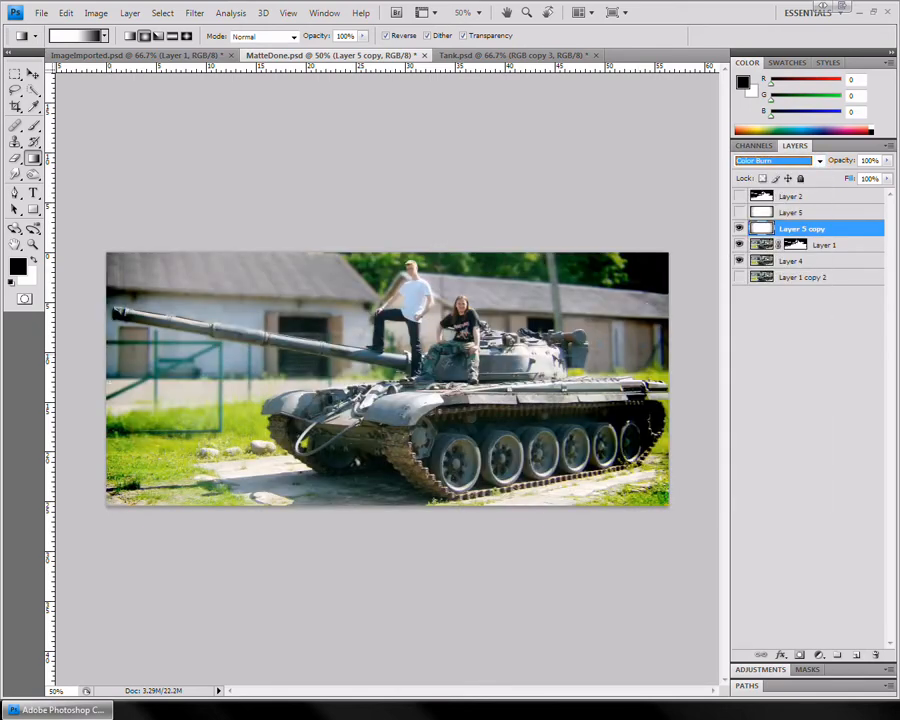
Show the original gradient layer, Layer 5, and set its blend mode to Multiply
{"action": "left_click", "coordinate": [795, 212]}
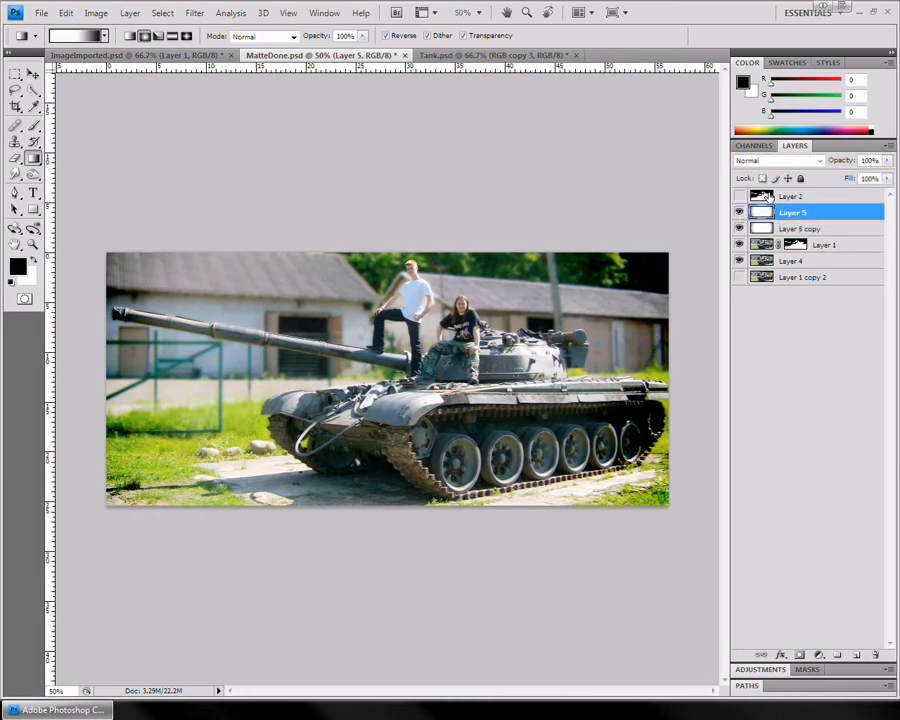
{"action": "left_click", "coordinate": [775, 161]}
{"action": "left_click", "coordinate": [760, 219]}
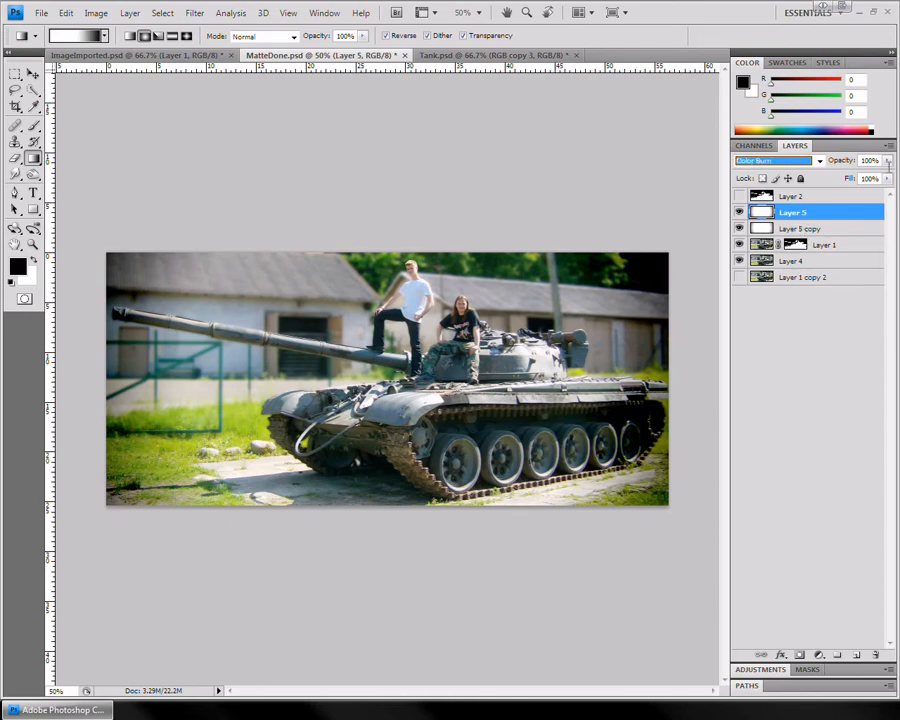
Set Layer 5's opacity to 72% and toggle the gradient layers' visibility to compare the image with and without the vignette
{"action": "left_click", "coordinate": [800, 229]}
{"action": "left_click_drag", "start_coordinate": [887, 160], "coordinate": [823, 212]}
{"action": "left_click", "coordinate": [823, 212]}
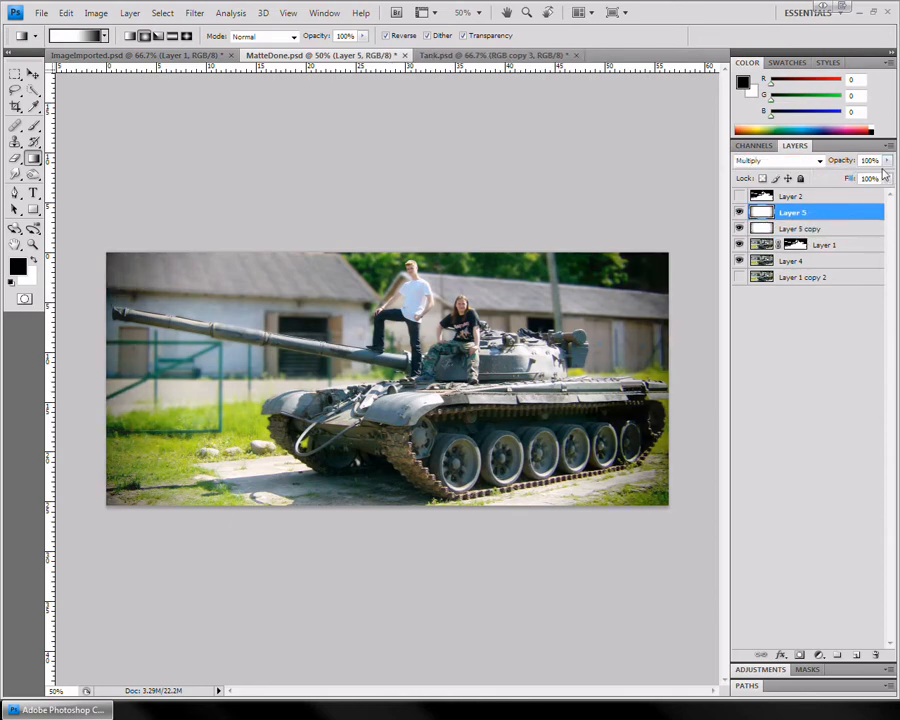
{"action": "left_click_drag", "start_coordinate": [869, 178], "coordinate": [869, 178]}
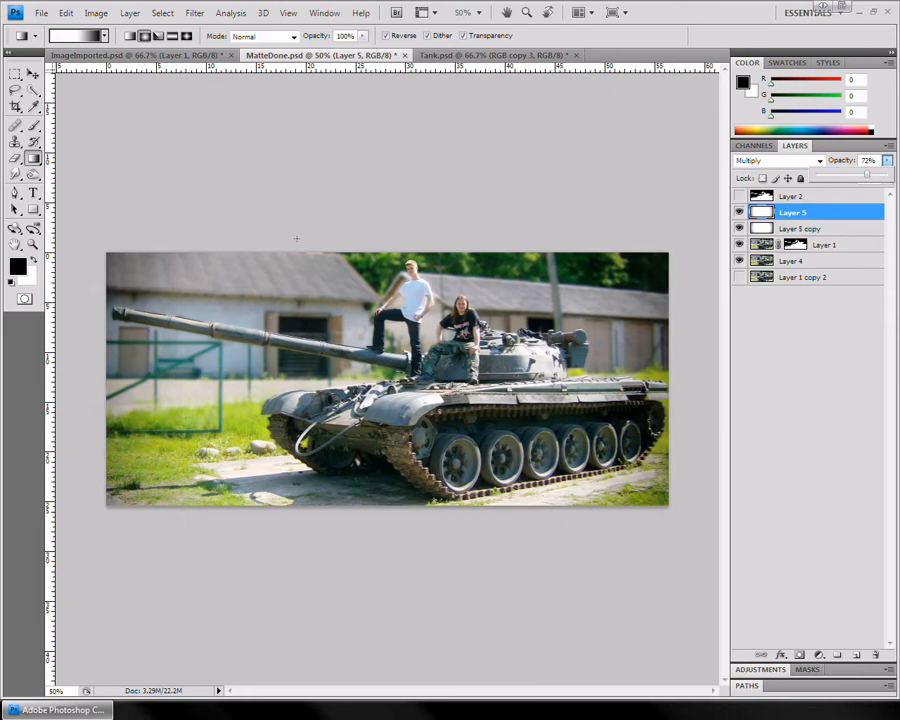
{"action": "left_click", "coordinate": [740, 213]}
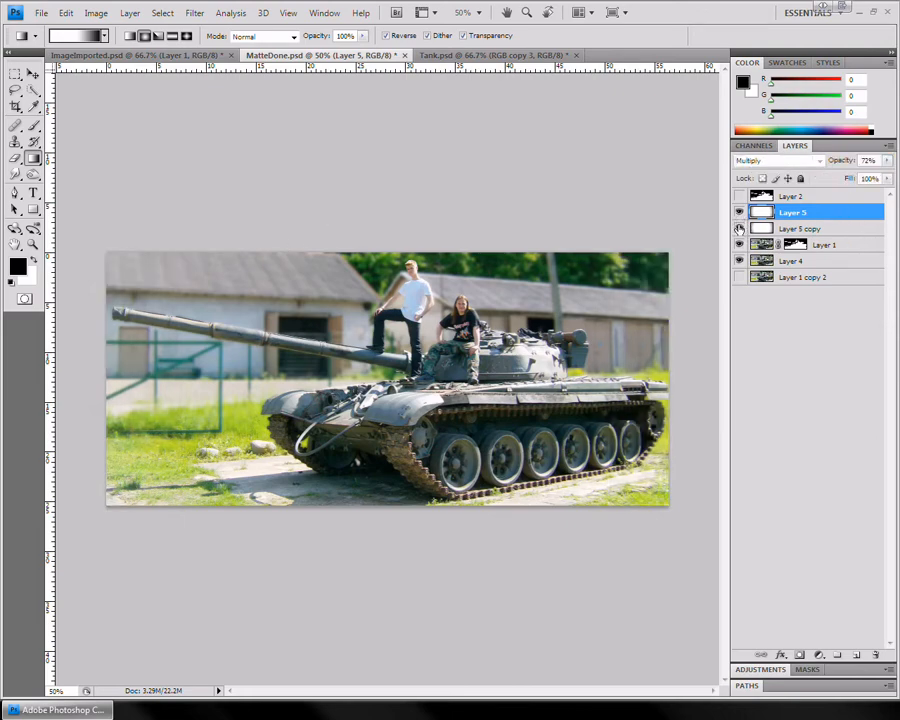
{"action": "left_click", "coordinate": [740, 213]}
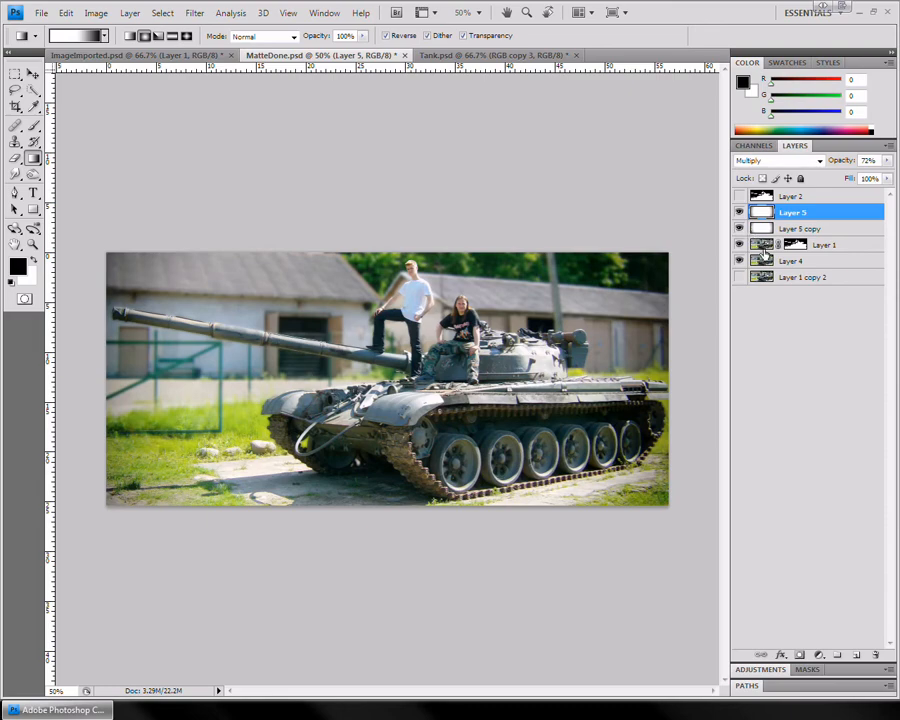
Add a Curves adjustment layer above Layer 5 with a gentle S-curve, raising the highlights and lowering the shadow point to input 84, output 81
{"action": "left_click", "coordinate": [819, 655]}
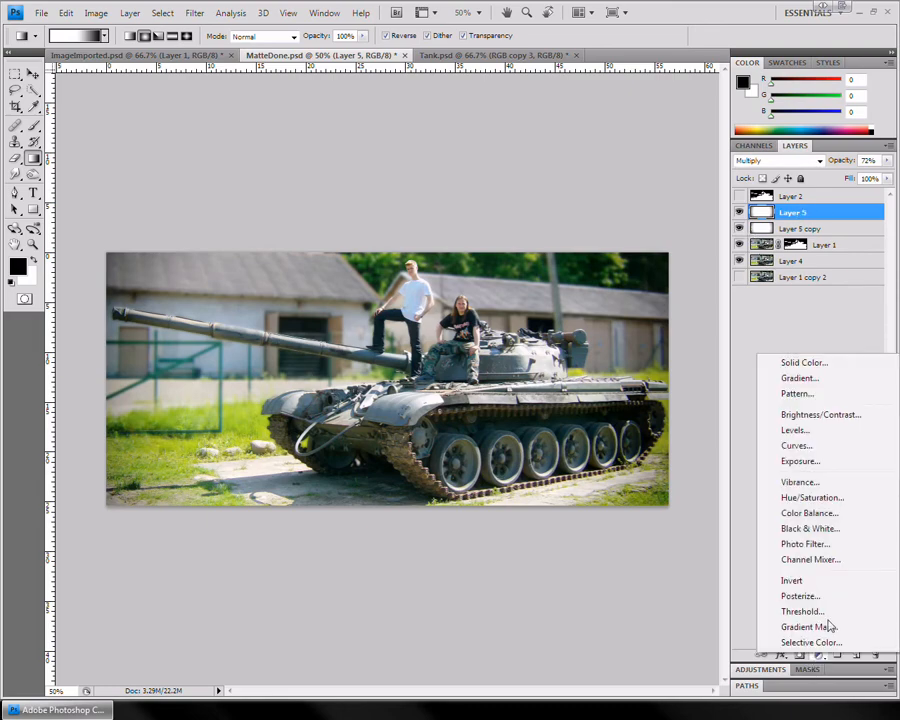
{"action": "left_click", "coordinate": [812, 446]}
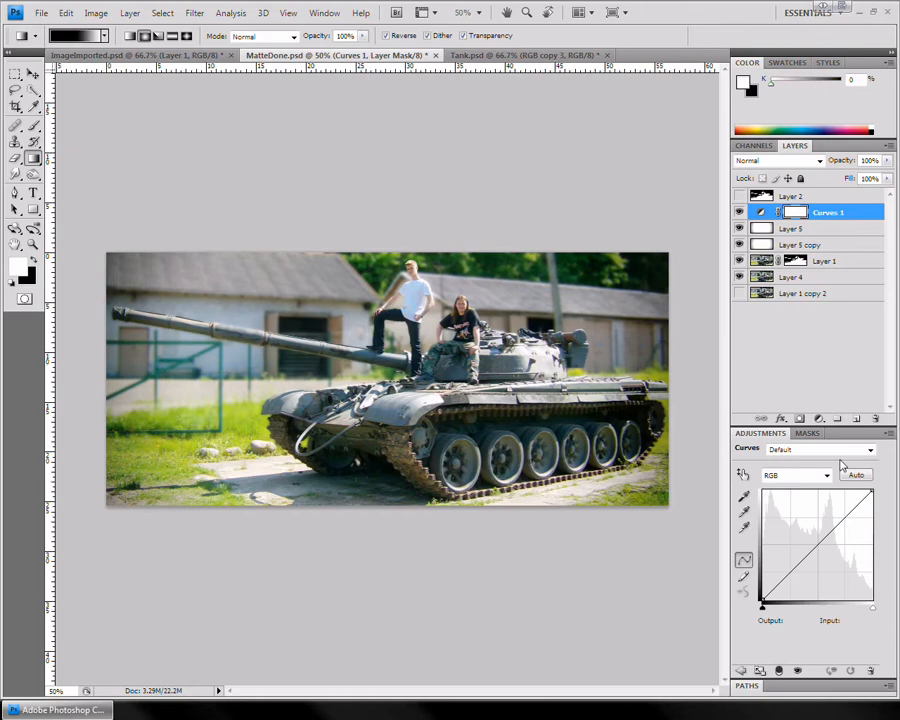
{"action": "left_click", "coordinate": [834, 523]}
{"action": "left_click", "coordinate": [799, 565]}
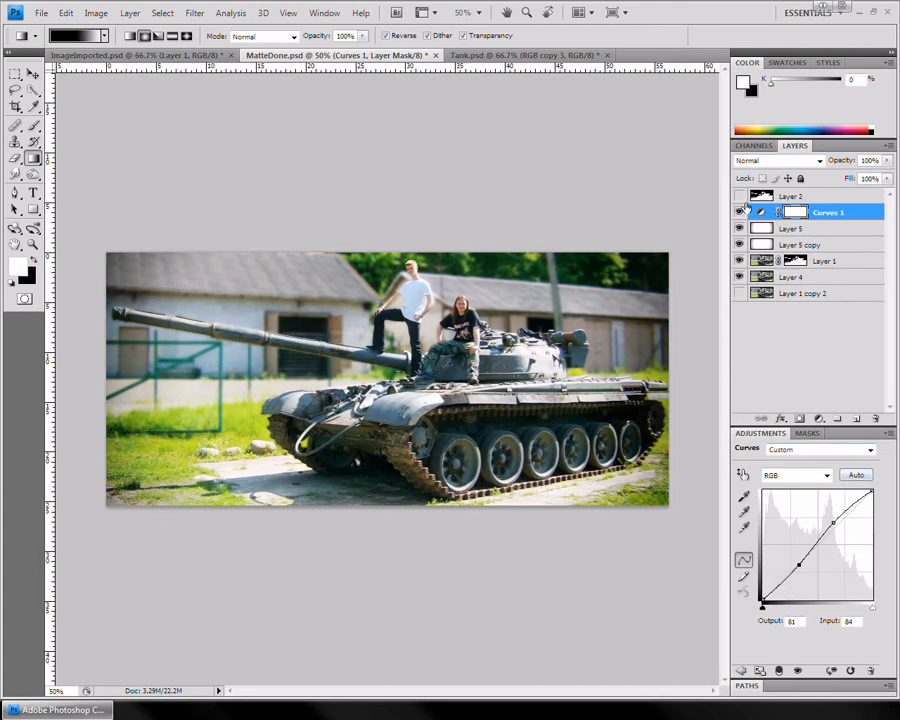
{"action": "double_click", "coordinate": [792, 146]}
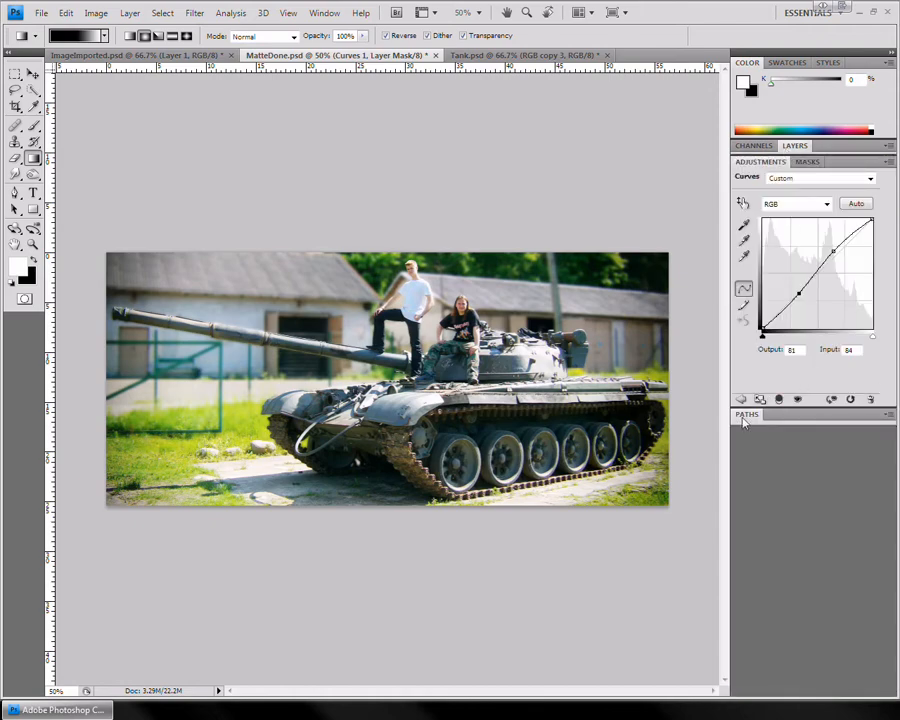
{"action": "left_click", "coordinate": [790, 146]}
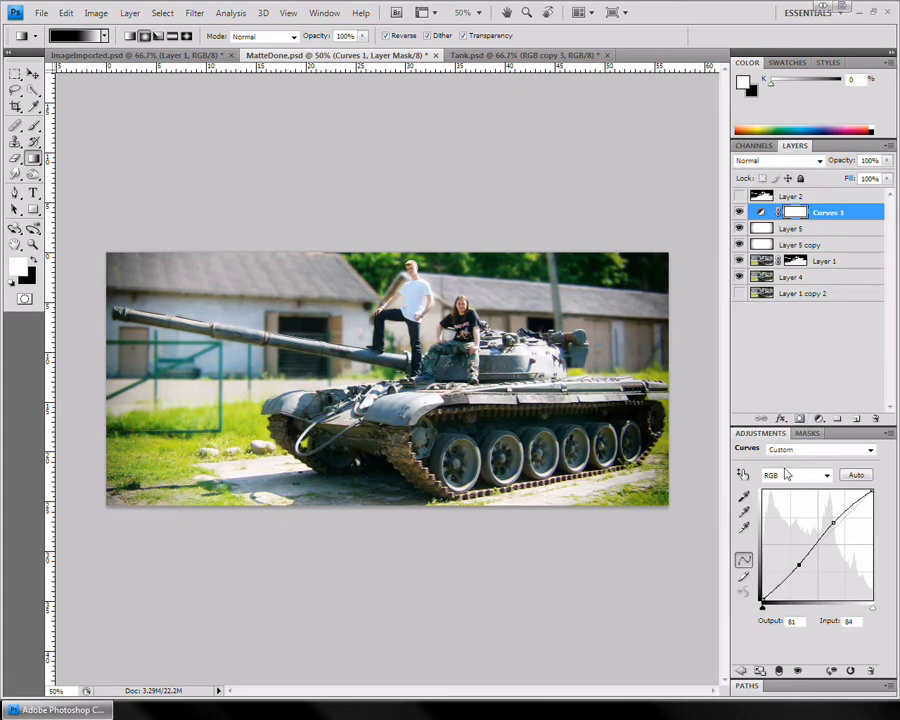
{"action": "double_click", "coordinate": [775, 434]}
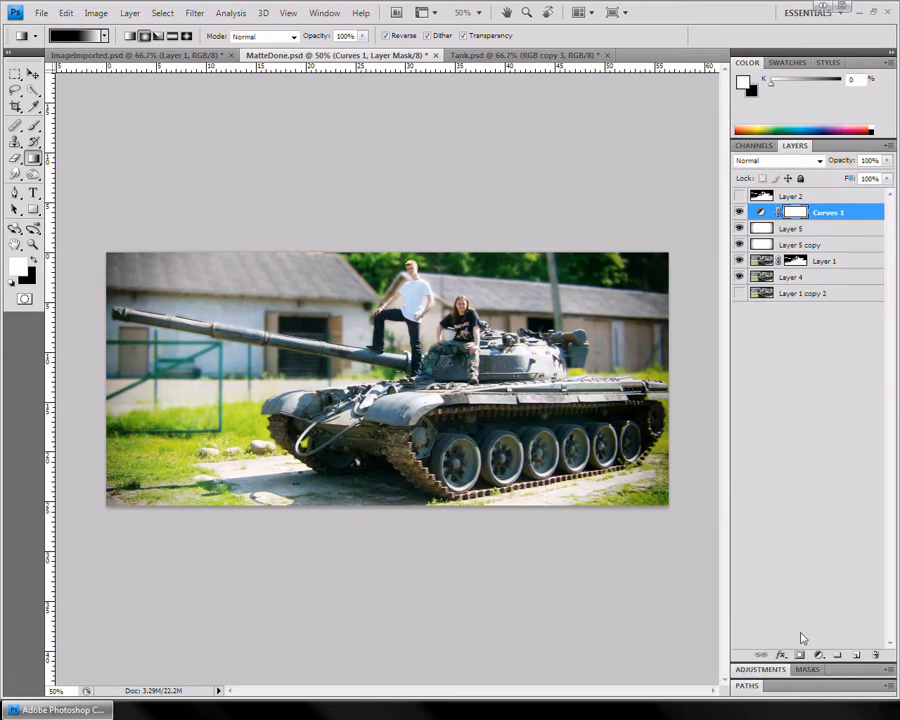
Add a Photo Filter adjustment layer above the curves using Warming Filter (85) at 37% density
{"action": "left_click", "coordinate": [799, 655]}
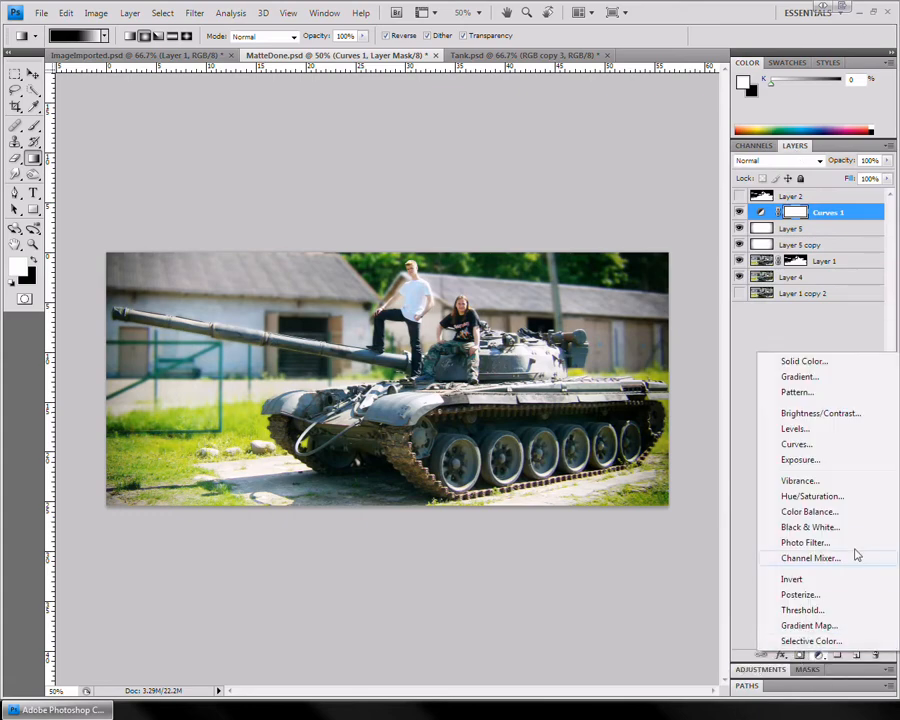
{"action": "left_click", "coordinate": [842, 542]}
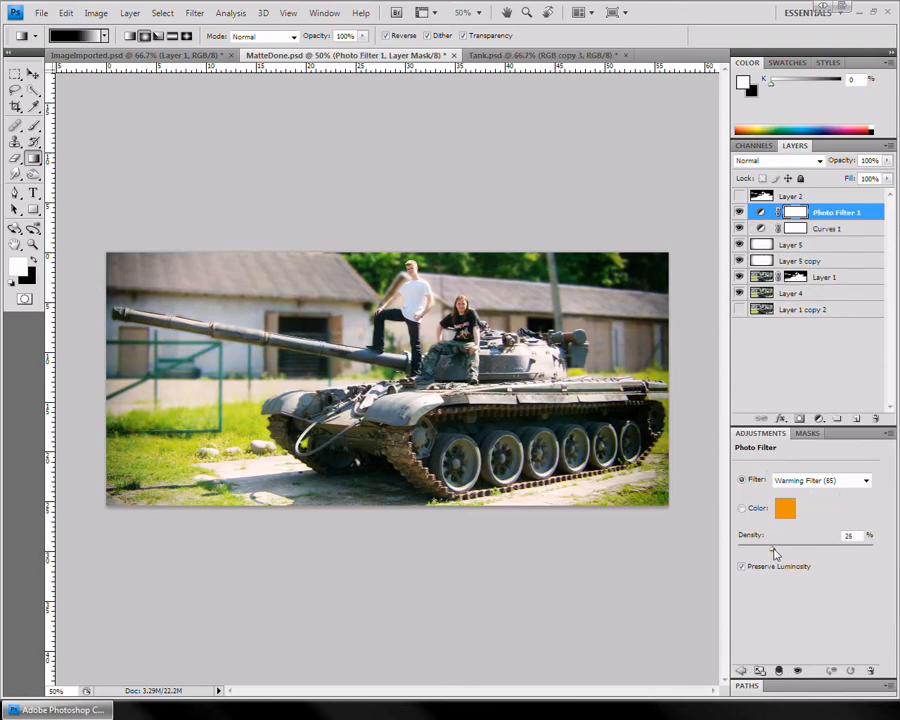
{"action": "left_click_drag", "start_coordinate": [778, 553], "coordinate": [788, 553]}
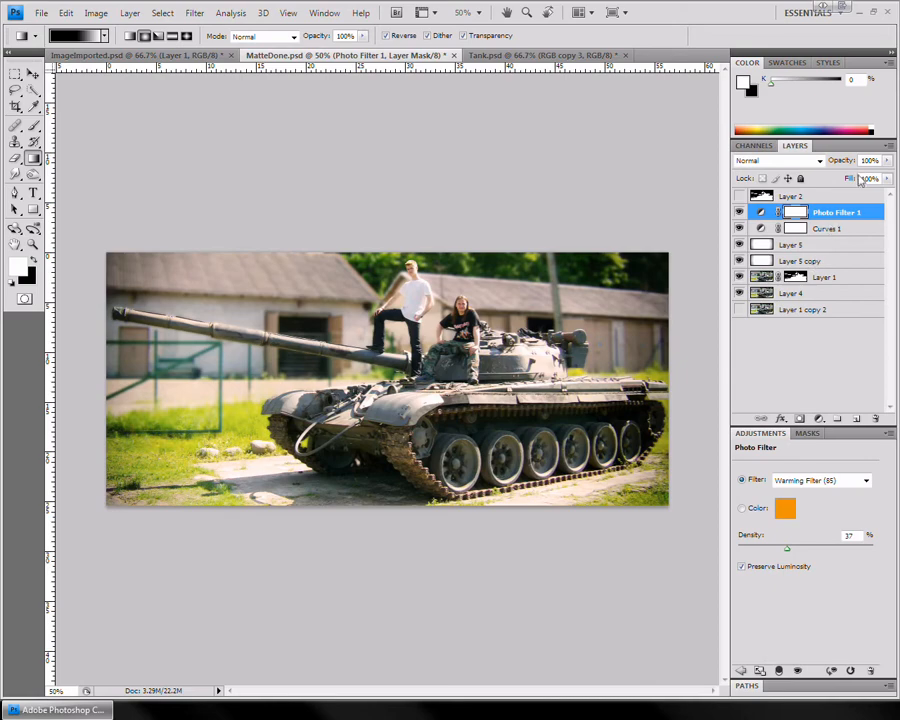
{"action": "mouse_move", "coordinate": [888, 167]}
{"action": "left_mouse_down"}
{"action": "mouse_move", "coordinate": [836, 181]}
{"action": "mouse_move", "coordinate": [891, 184]}
{"action": "left_mouse_up"}
{"action": "left_click", "coordinate": [790, 399]}
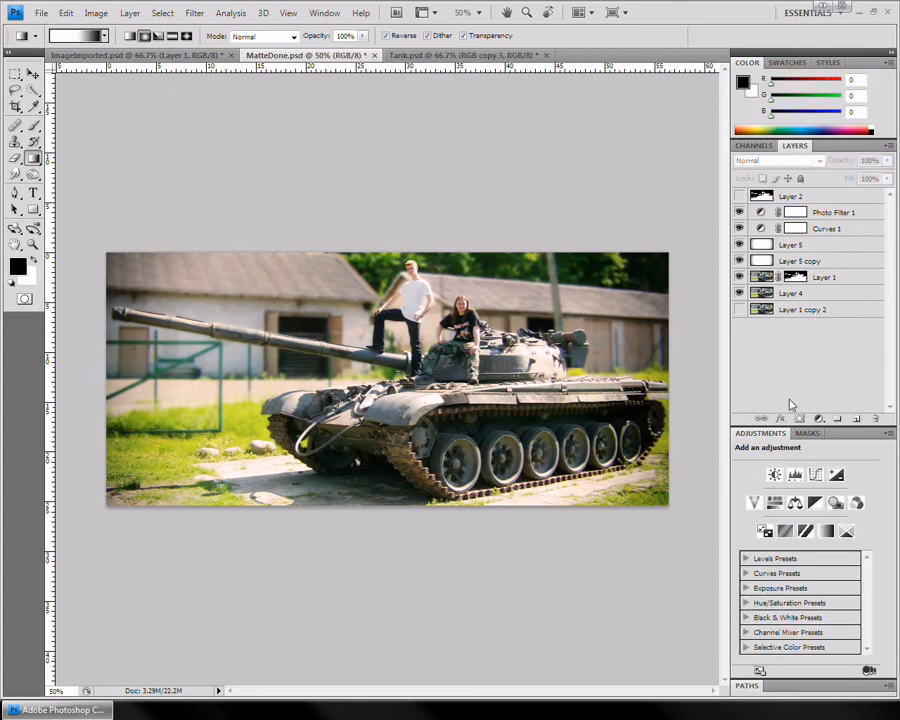
{"action": "double_click", "coordinate": [755, 434]}
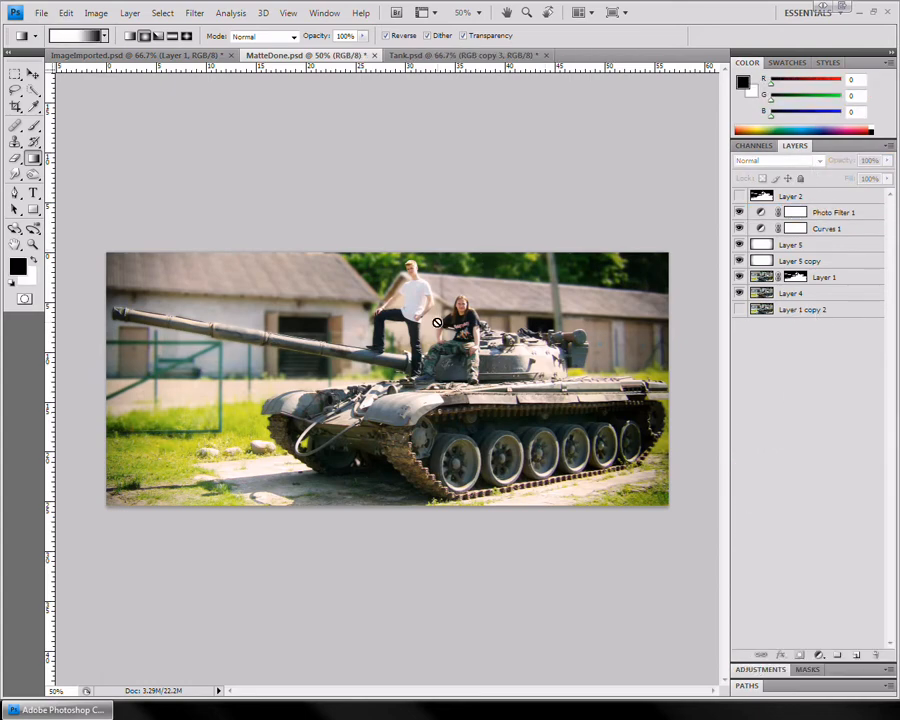
Show Layer 1 copy 2 and, at 100% zoom, toggle it alone against the full layer stack to compare original and graded image
{"action": "key", "text": "z"}
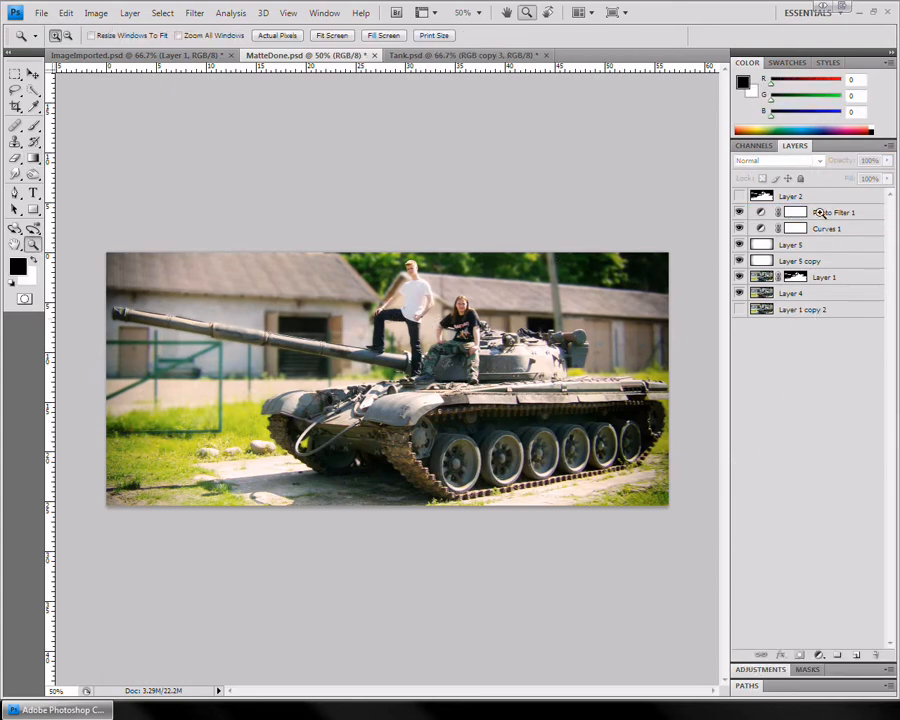
{"action": "left_click", "coordinate": [739, 310]}
{"action": "left_click", "coordinate": [462, 322]}
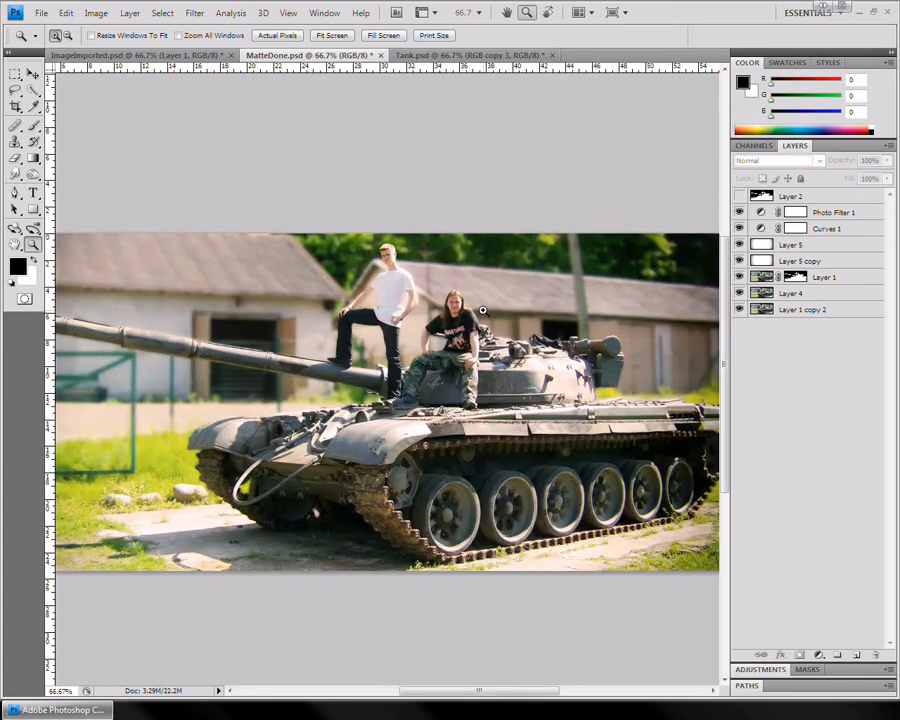
{"action": "left_click", "coordinate": [450, 328]}
{"action": "left_click_drag", "start_coordinate": [436, 335], "coordinate": [542, 307]}
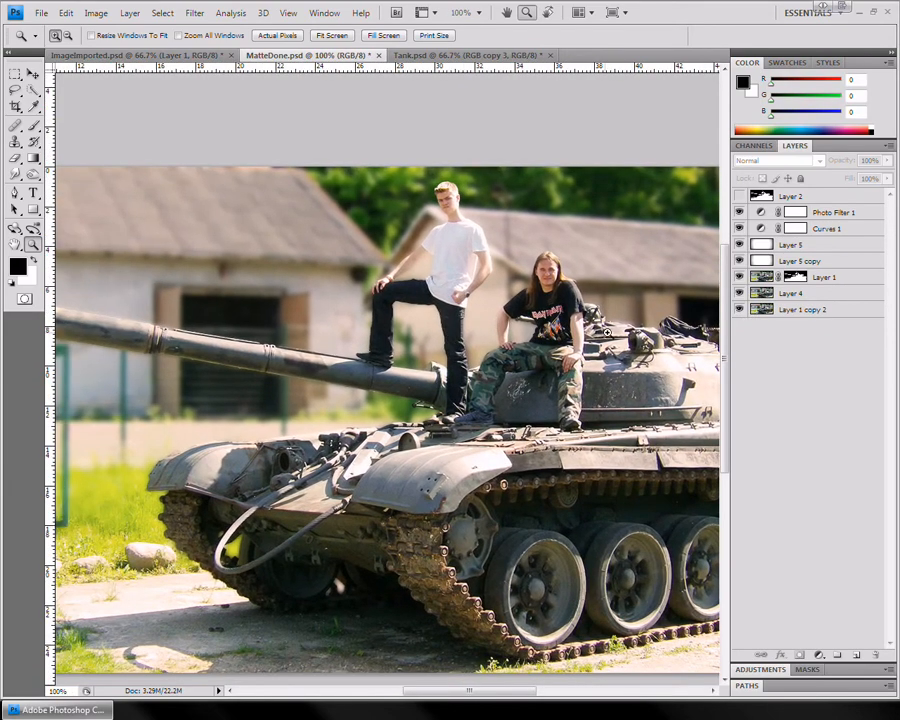
{"action": "left_click", "coordinate": [739, 310], "text": "alt"}
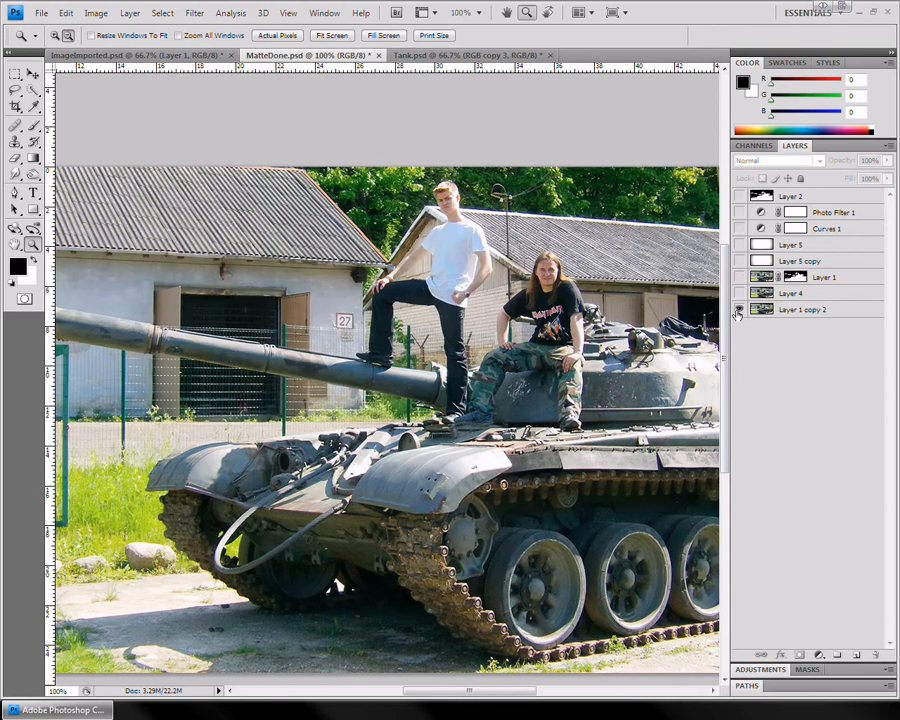
{"action": "left_click", "coordinate": [739, 310], "text": "alt"}
{"action": "left_click", "coordinate": [739, 310], "text": "alt"}
{"action": "left_click", "coordinate": [739, 310], "text": "alt"}
Examine the blur transition in the grass beneath the gun barrel, briefly showing the black-and-white matte on Layer 2
{"action": "left_click_drag", "start_coordinate": [494, 290], "coordinate": [580, 360]}
{"action": "left_click_drag", "start_coordinate": [291, 432], "coordinate": [432, 394]}
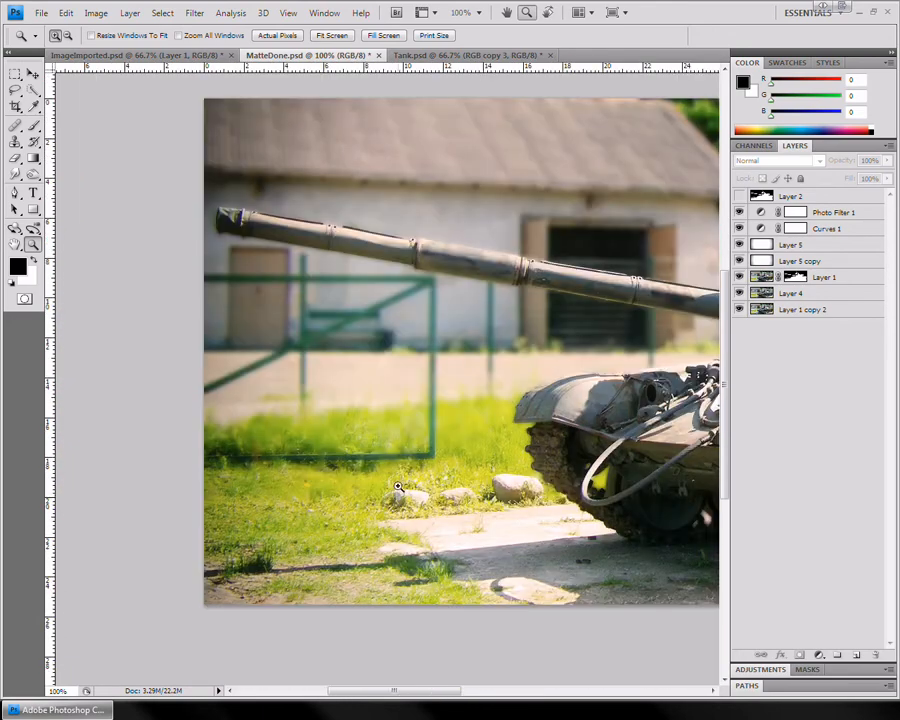
{"action": "left_click", "coordinate": [739, 196]}
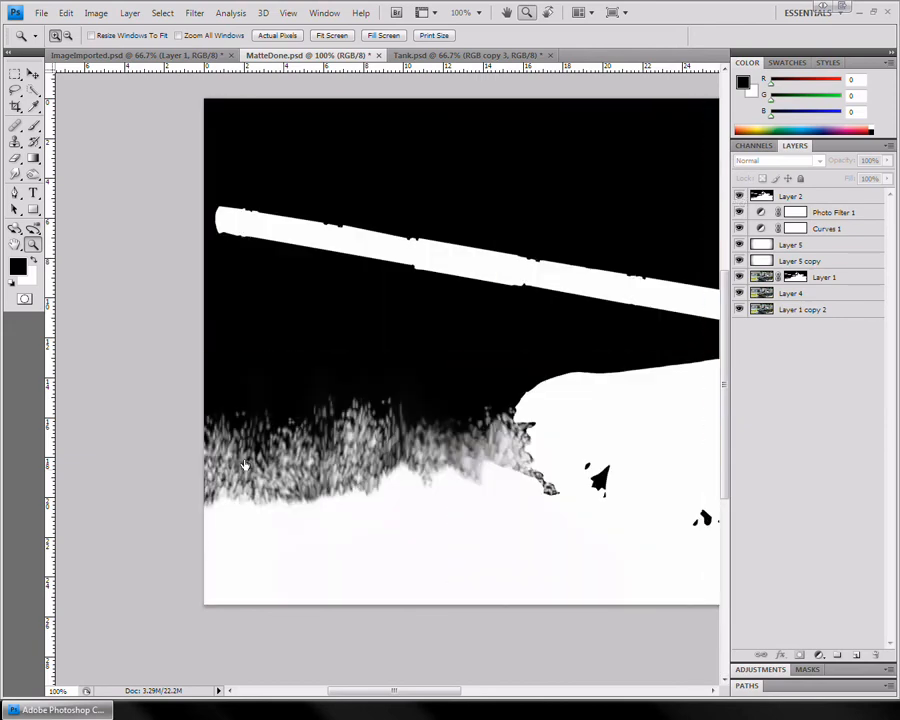
{"action": "left_click", "coordinate": [739, 197]}
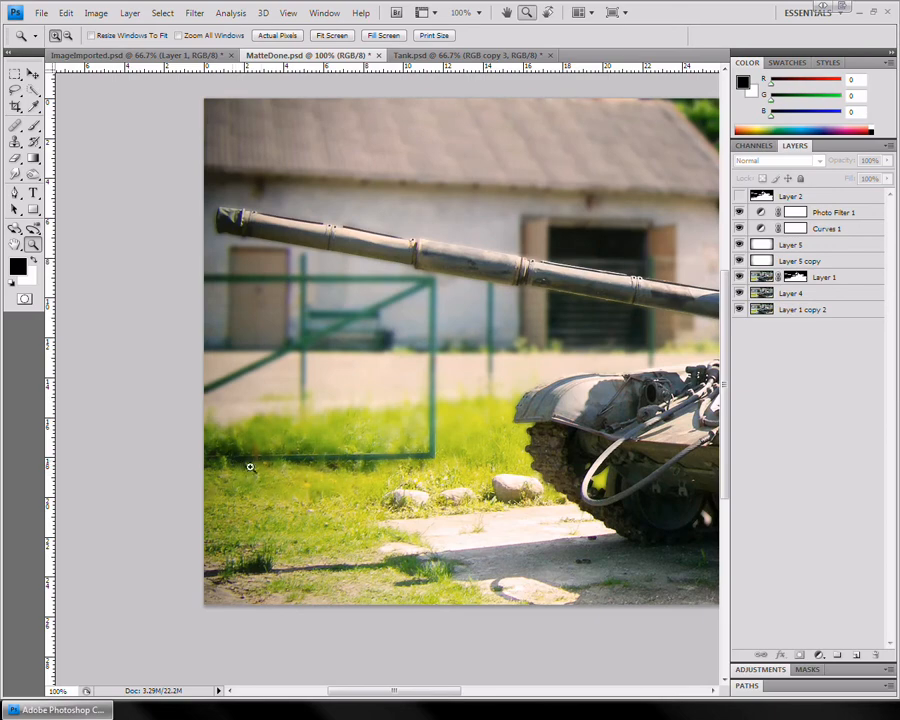
Inspect the standing figure, gun barrel and blurred background at up to 300% zoom for edge quality and missing grain
{"action": "left_click_drag", "start_coordinate": [714, 398], "coordinate": [292, 441]}
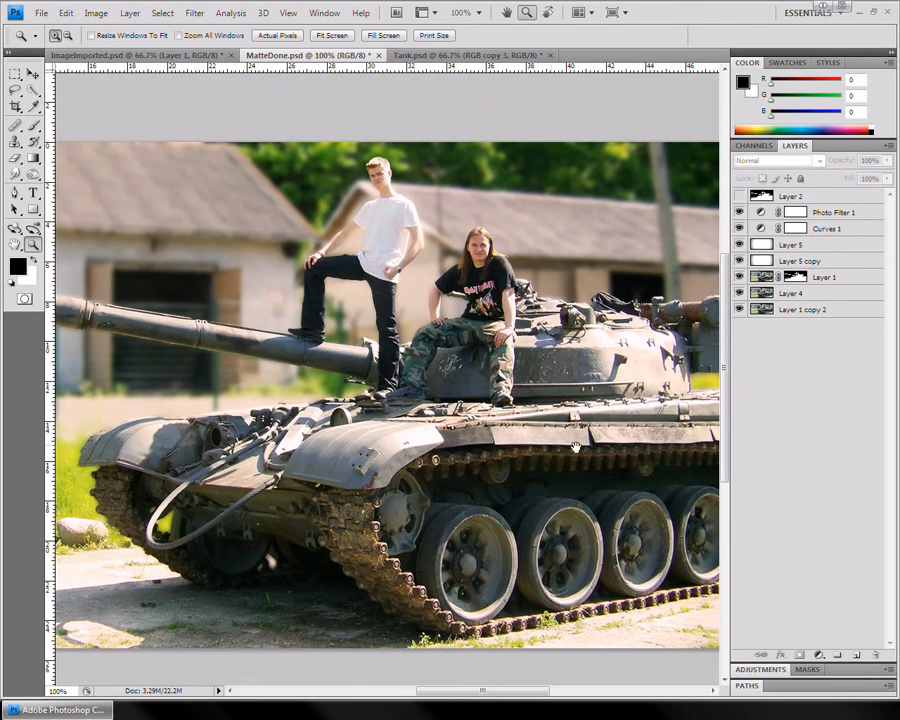
{"action": "left_click_drag", "start_coordinate": [568, 446], "coordinate": [309, 419]}
{"action": "left_click_drag", "start_coordinate": [182, 392], "coordinate": [544, 438]}
{"action": "left_click", "coordinate": [398, 396]}
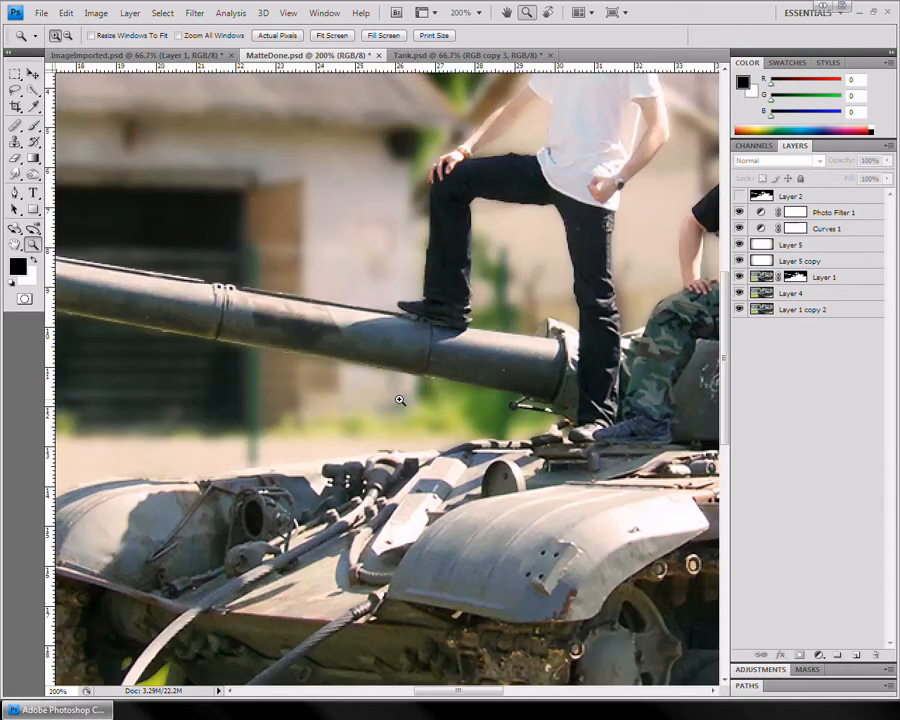
{"action": "left_click", "coordinate": [432, 398]}
{"action": "left_click_drag", "start_coordinate": [532, 237], "coordinate": [496, 428]}
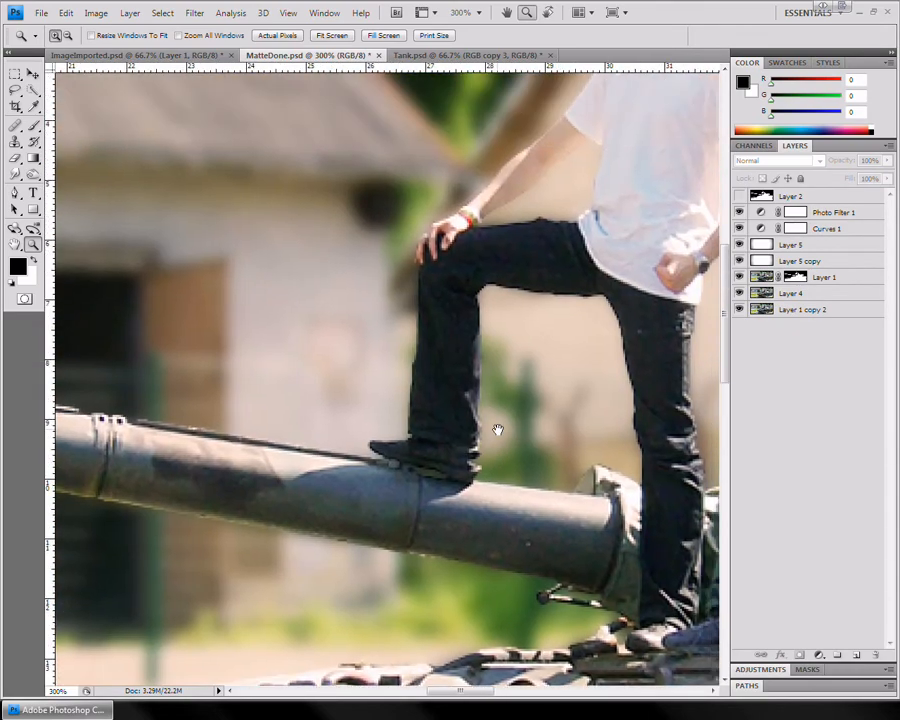
{"action": "left_click_drag", "start_coordinate": [578, 285], "coordinate": [376, 434]}
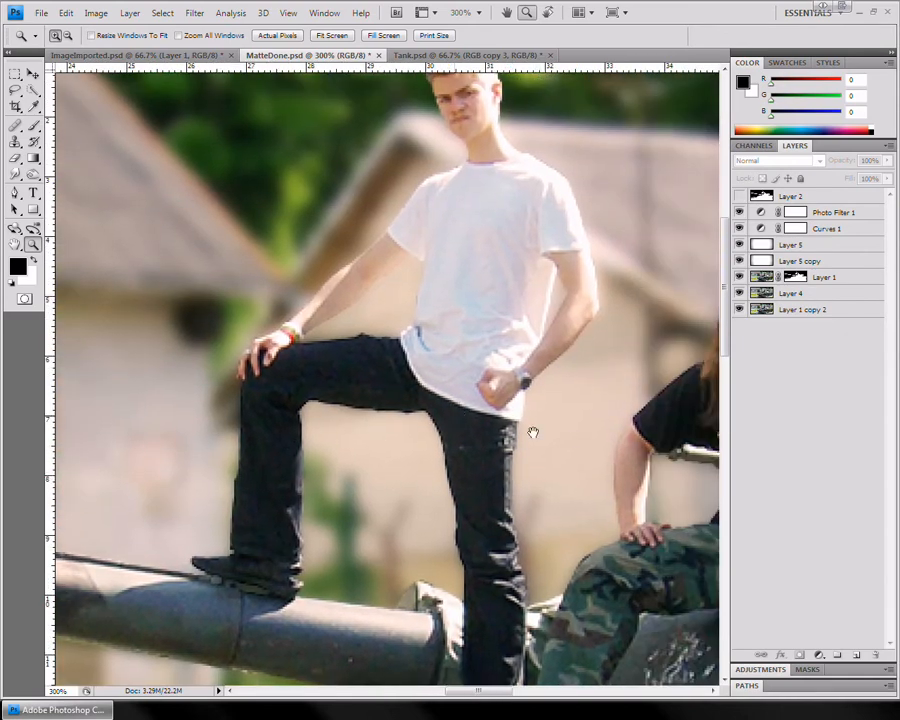
{"action": "left_click_drag", "start_coordinate": [438, 415], "coordinate": [660, 418]}
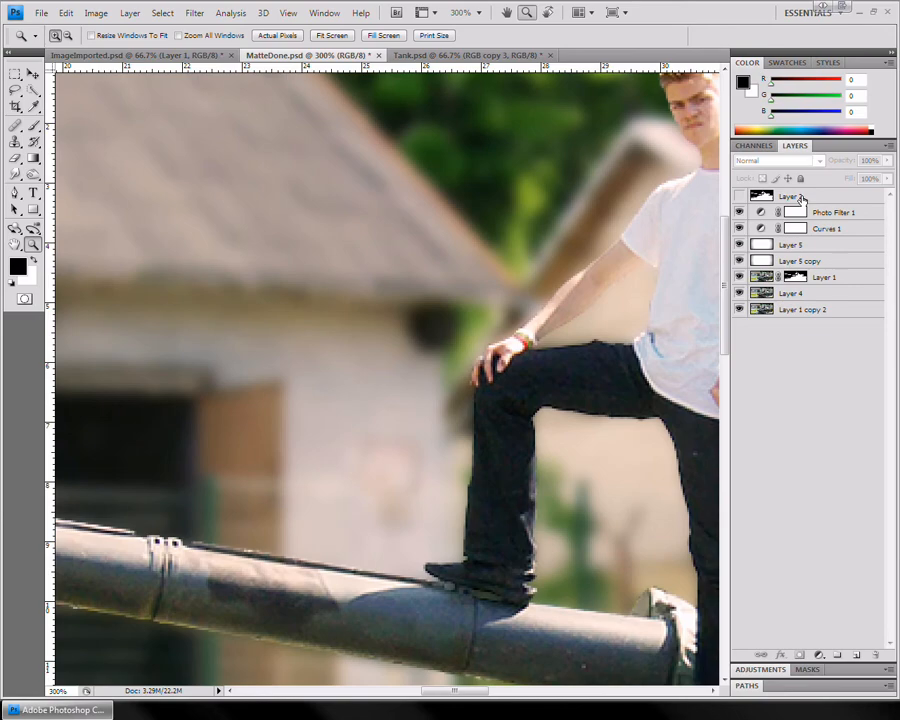
Create a new layer at the top of the stack and fill it with 50% Gray in Normal mode at 100% opacity
{"action": "left_click", "coordinate": [856, 654]}
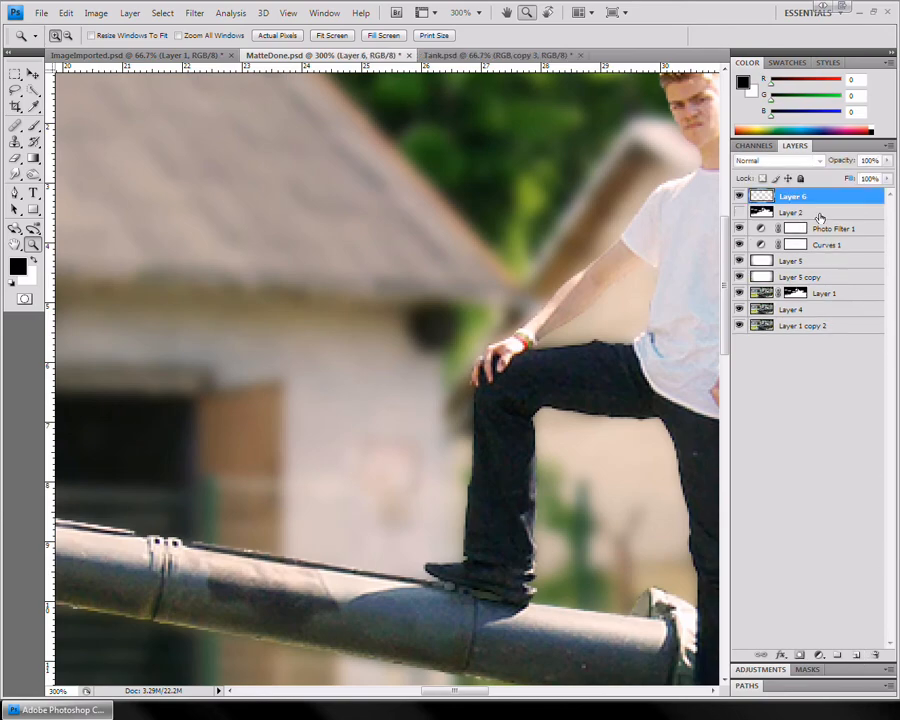
{"action": "key", "text": "m"}
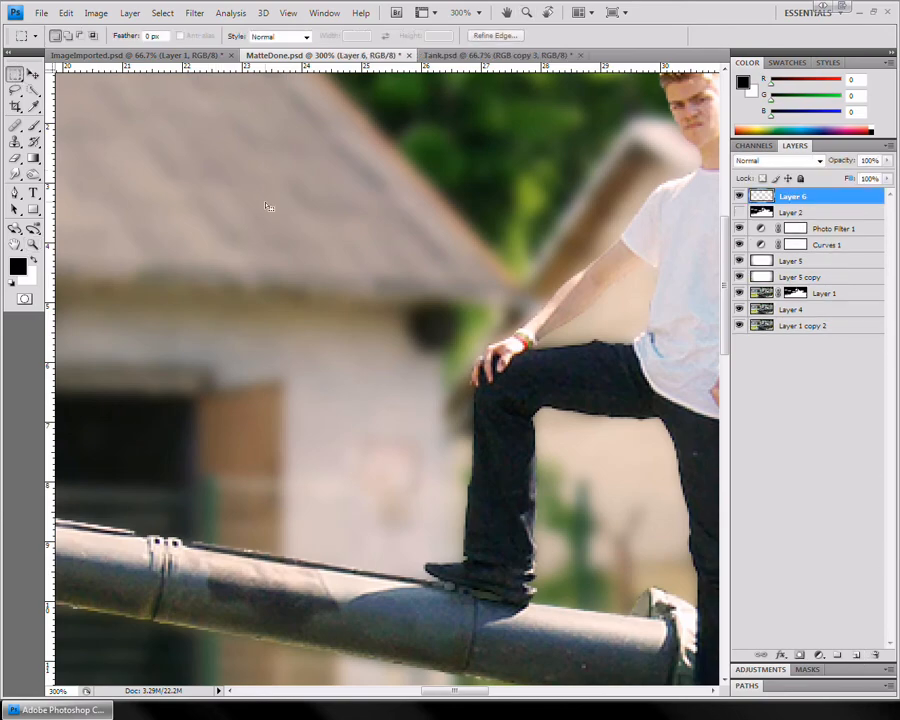
{"action": "right_click", "coordinate": [297, 191]}
{"action": "key", "text": "Escape"}
{"action": "key", "text": "i"}
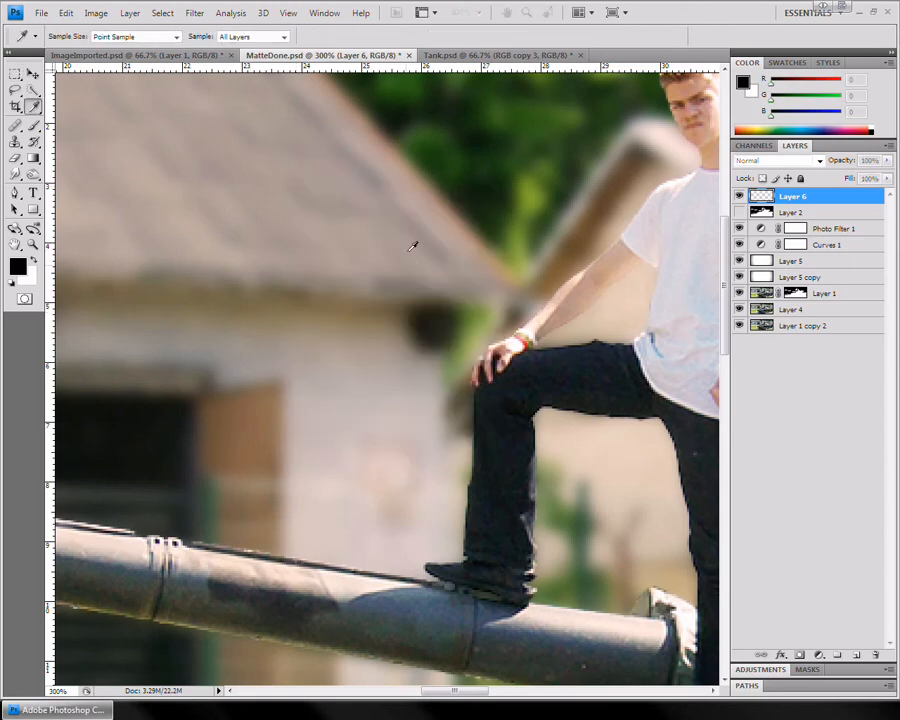
{"action": "key", "text": "shift+F5"}
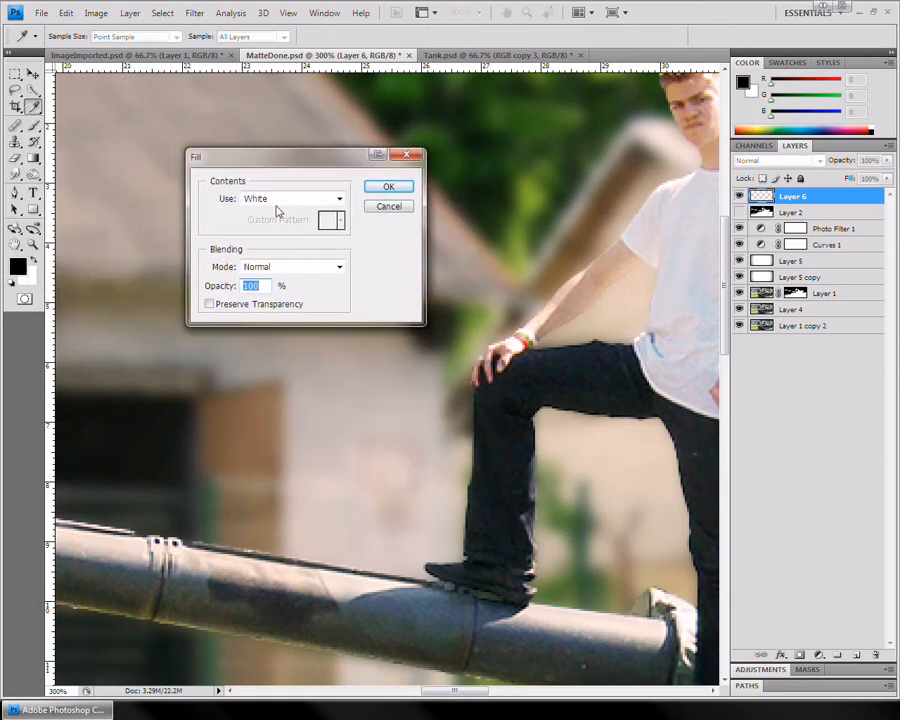
{"action": "left_click", "coordinate": [300, 198]}
{"action": "left_click", "coordinate": [261, 302]}
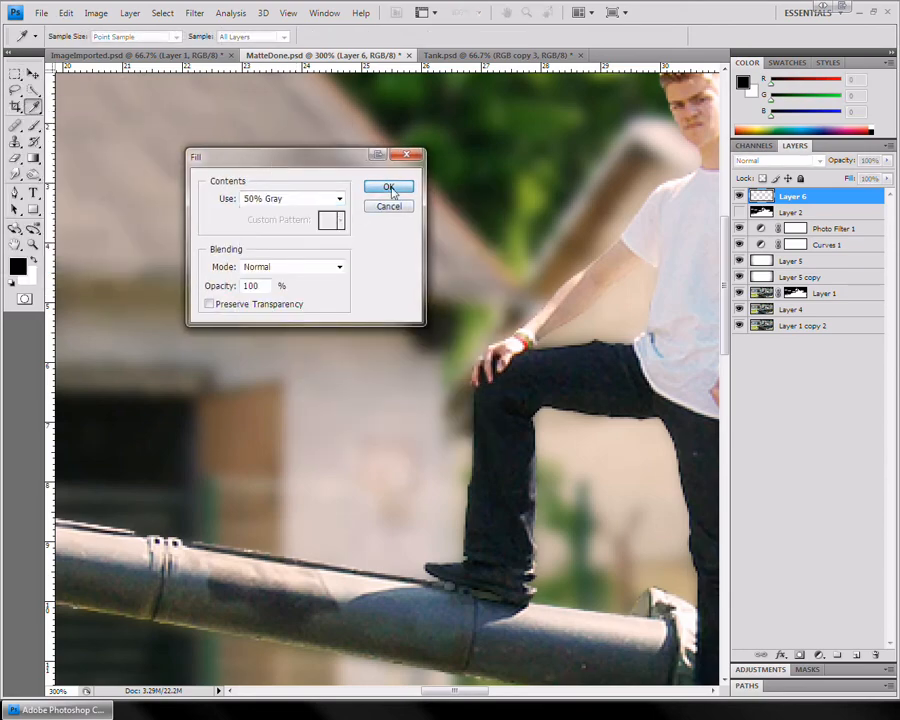
{"action": "left_click", "coordinate": [389, 188]}
{"action": "key", "text": "m"}
Apply the Add Noise filter to the gray top layer with an increased amount, Uniform distribution and Monochromatic off
{"action": "left_click", "coordinate": [194, 13]}
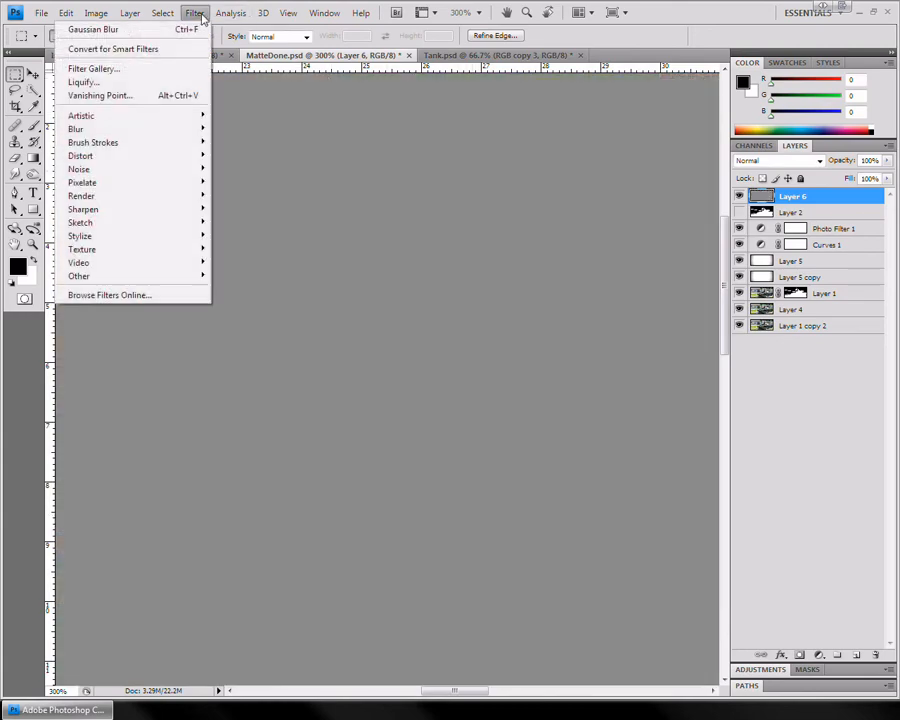
{"action": "mouse_move", "coordinate": [147, 179]}
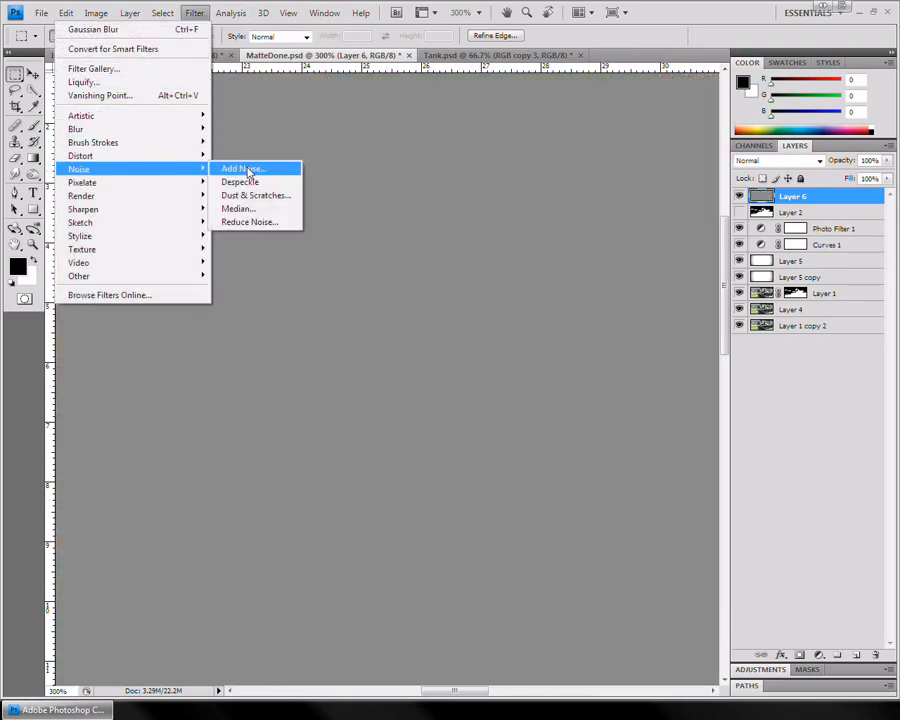
{"action": "left_click", "coordinate": [268, 167]}
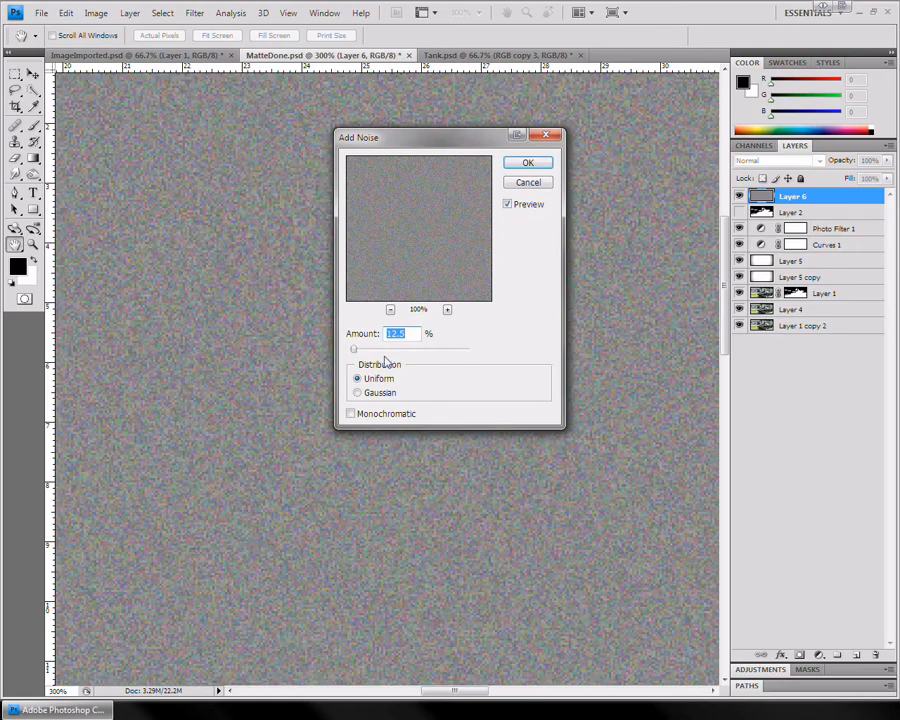
{"action": "left_click", "coordinate": [362, 349]}
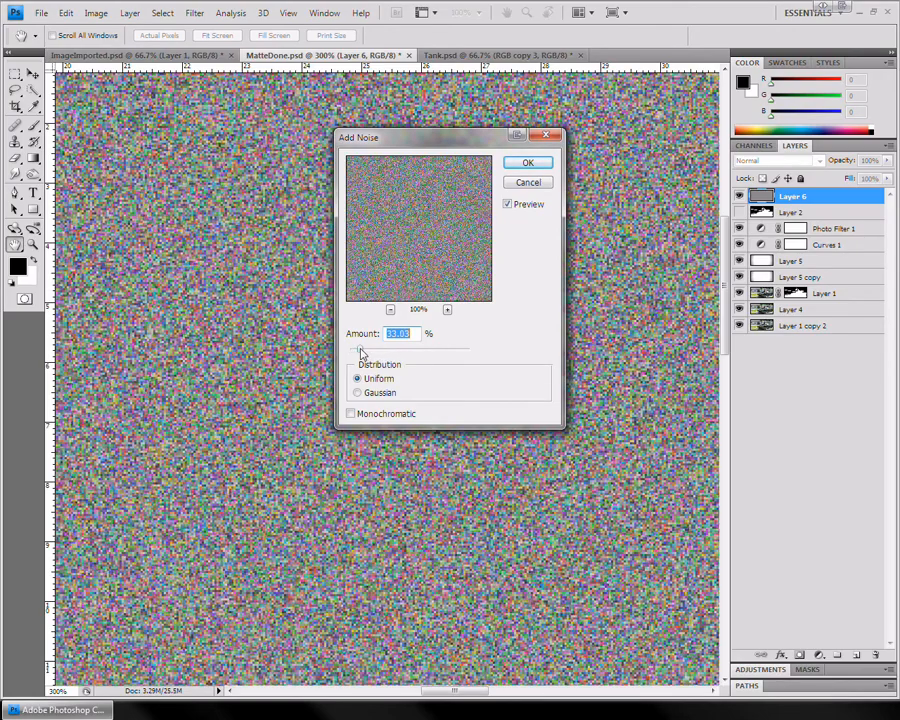
{"action": "key", "text": "Return"}
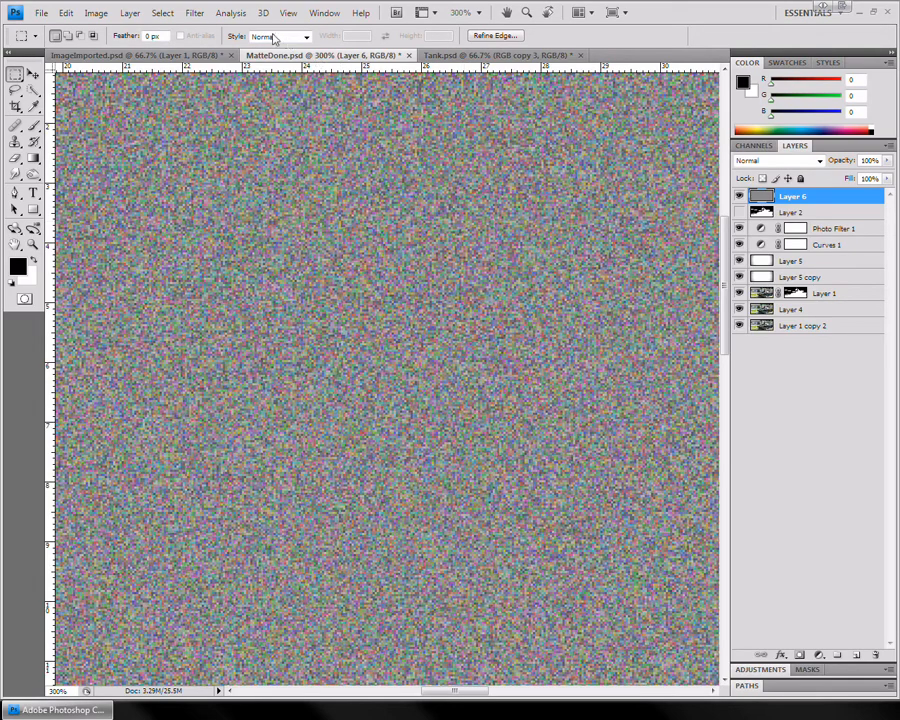
Soften the noise on the top layer with the basic Blur filter
{"action": "left_click", "coordinate": [194, 12]}
{"action": "mouse_move", "coordinate": [150, 130]}
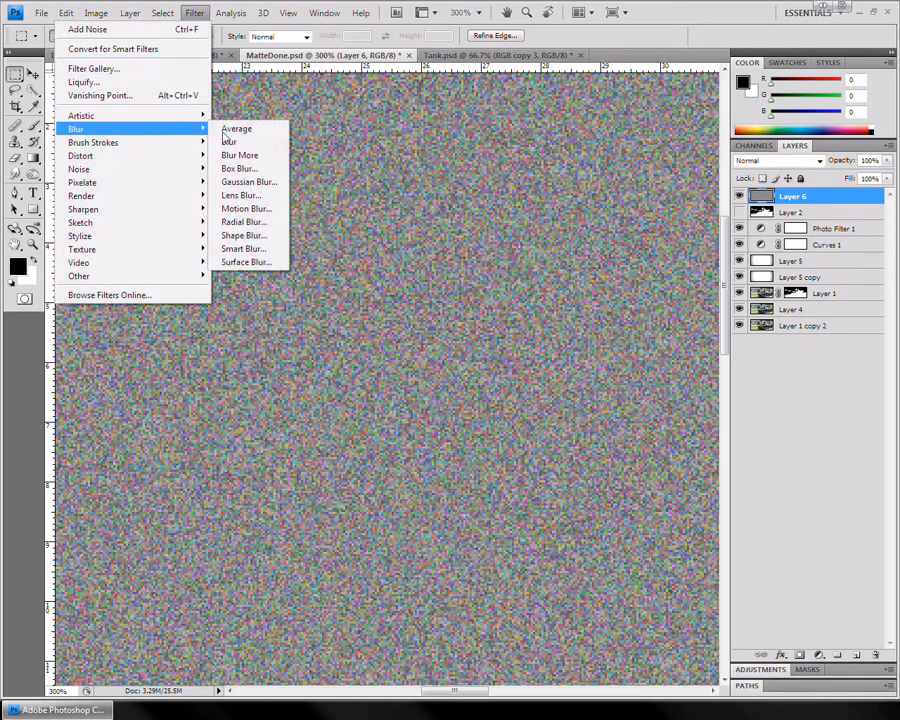
{"action": "left_click", "coordinate": [226, 141]}
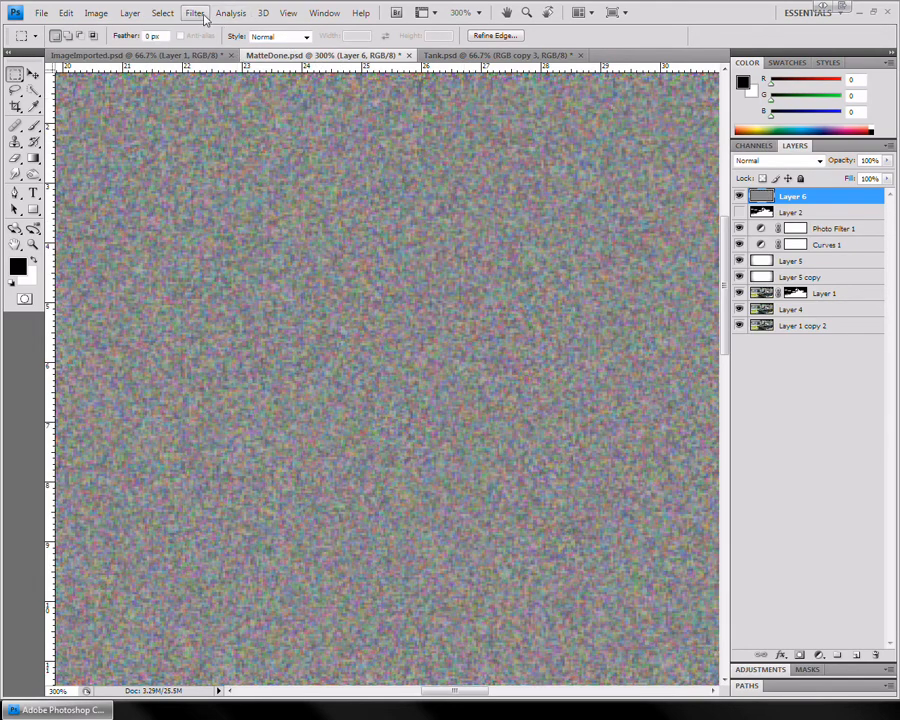
Apply the basic Blur filter once more to the top noise layer
{"action": "left_click", "coordinate": [203, 14]}
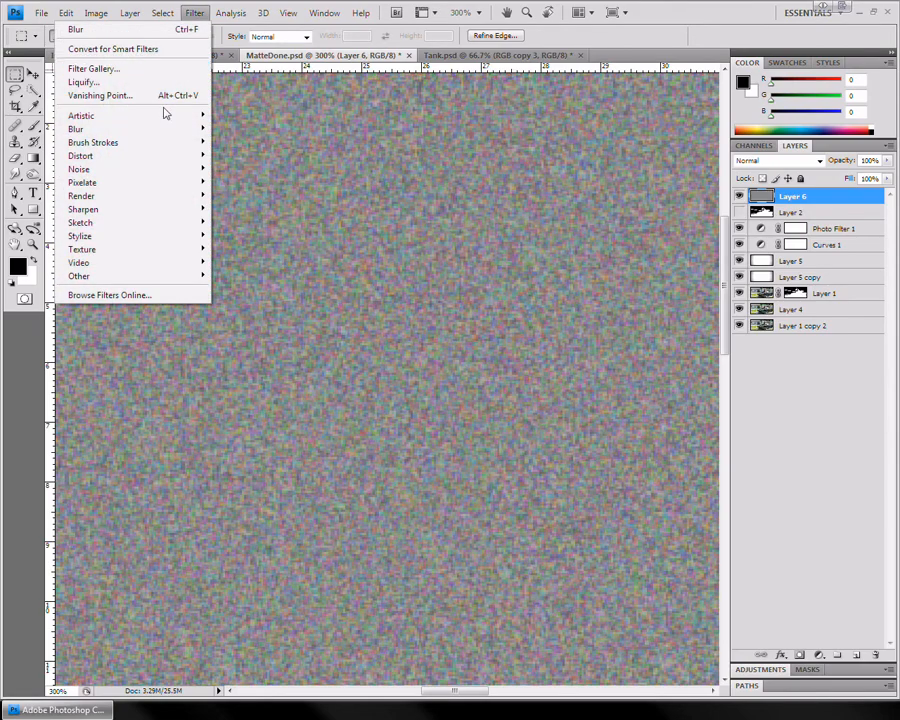
{"action": "left_click", "coordinate": [150, 32]}
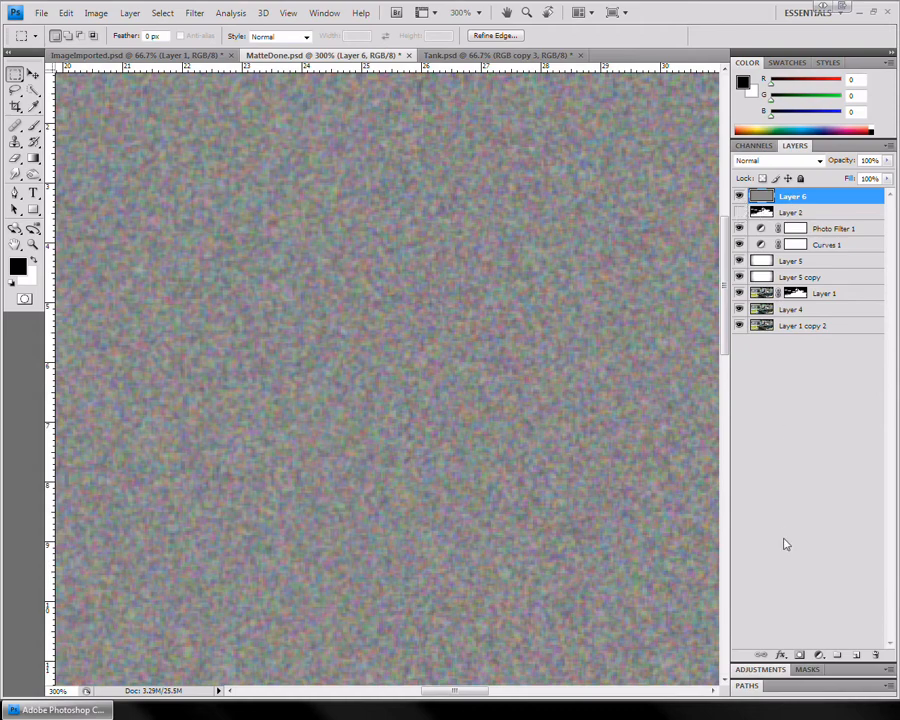
Hide the noise layer, make the black-and-white matte in Layer 2 visible, and copy the entire matte
{"action": "left_click", "coordinate": [766, 214]}
{"action": "left_click", "coordinate": [739, 212]}
{"action": "left_click", "coordinate": [739, 196]}
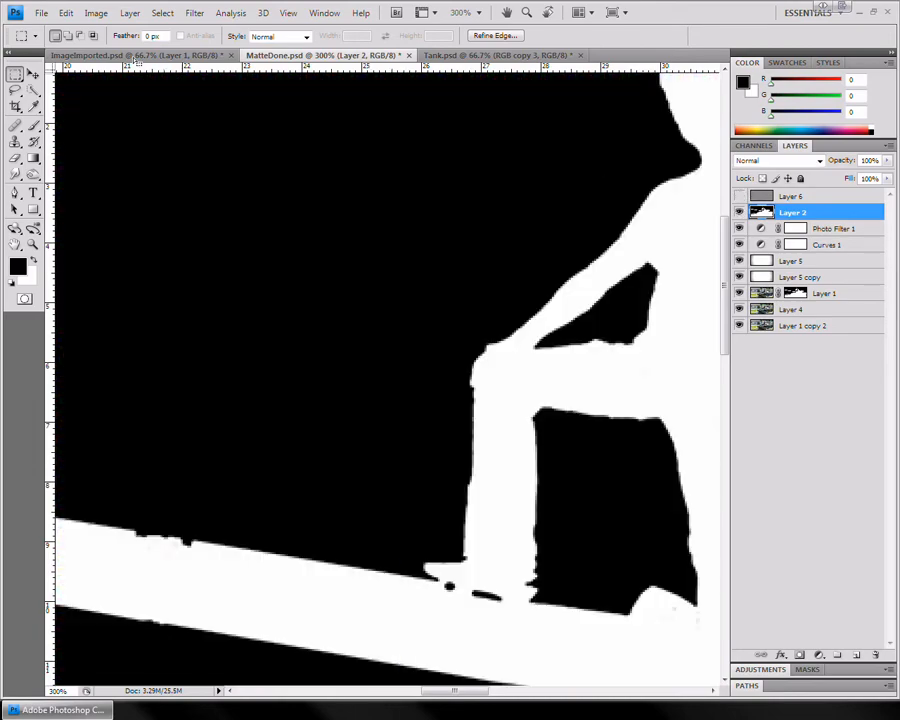
{"action": "key", "text": "z"}
{"action": "left_click", "coordinate": [401, 324], "text": "alt"}
{"action": "left_click", "coordinate": [401, 324], "text": "alt"}
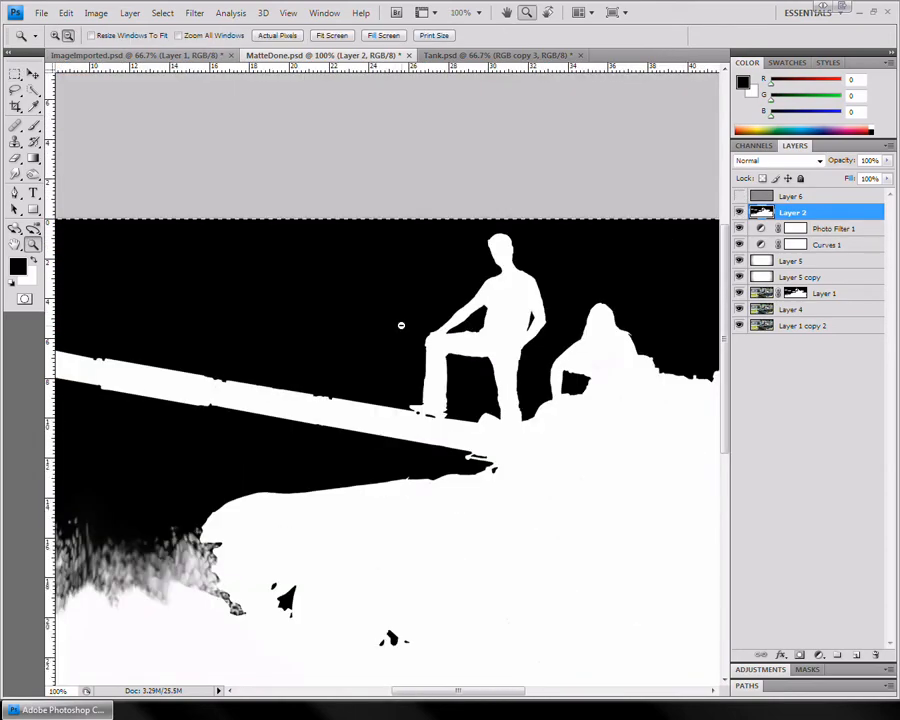
{"action": "left_click", "coordinate": [401, 324], "text": "alt"}
{"action": "key", "text": "m"}
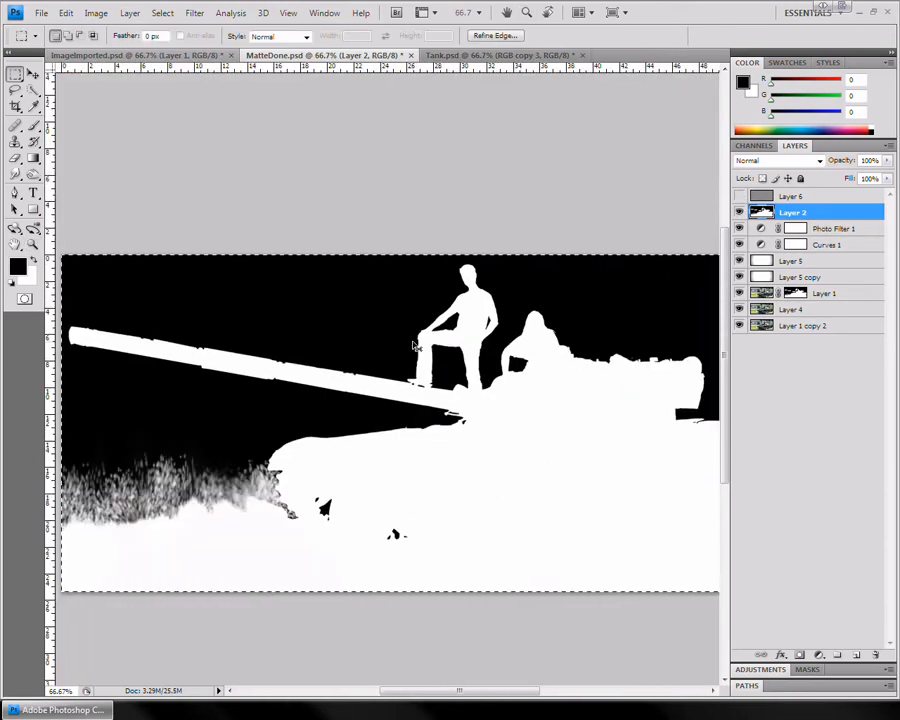
Add a layer mask to the noise layer, paste the copied matte into it and invert the mask
{"action": "left_click", "coordinate": [796, 198]}
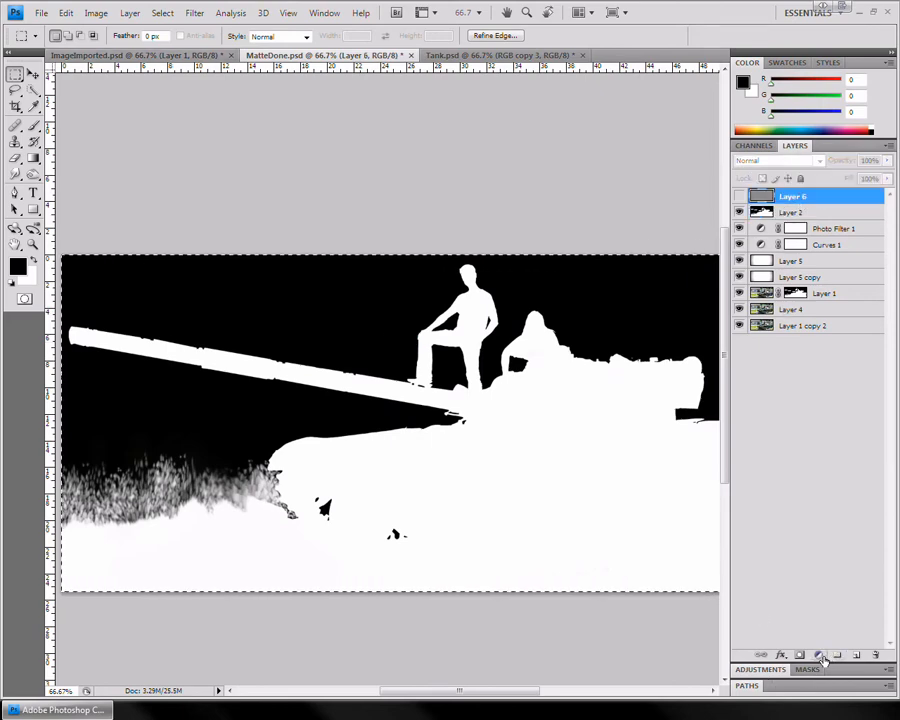
{"action": "left_click", "coordinate": [800, 655]}
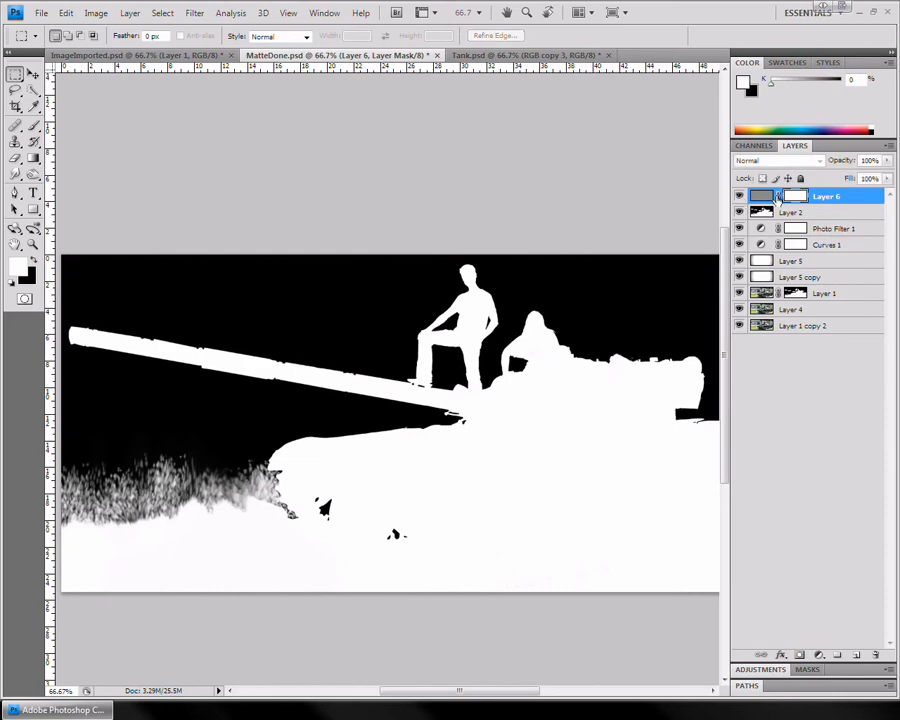
{"action": "left_click", "coordinate": [739, 196]}
{"action": "key", "text": "alt"}
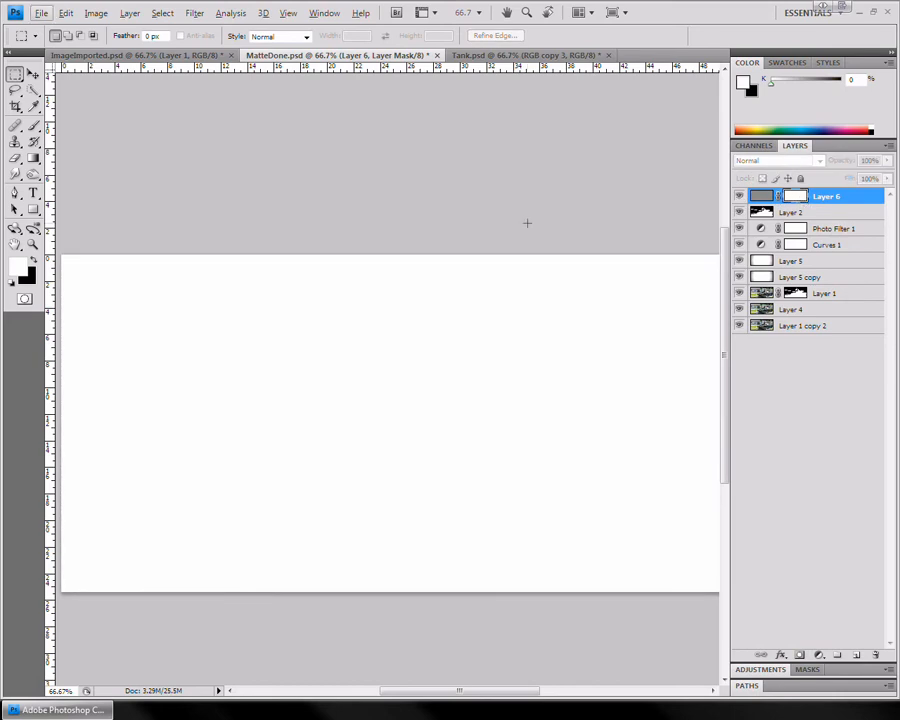
{"action": "key", "text": "ctrl+v"}
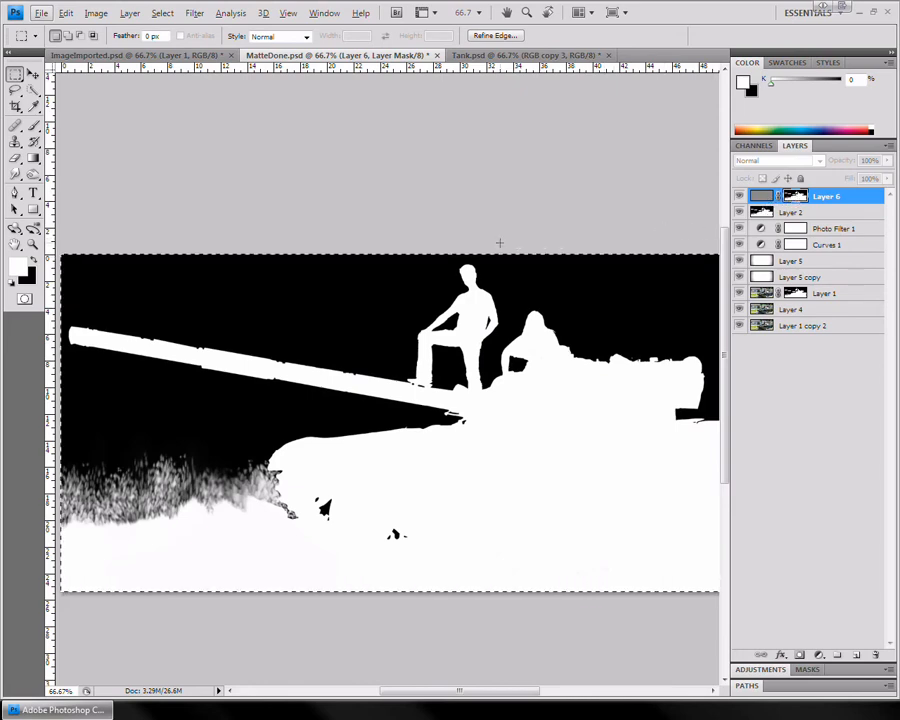
{"action": "key", "text": "ctrl+i"}
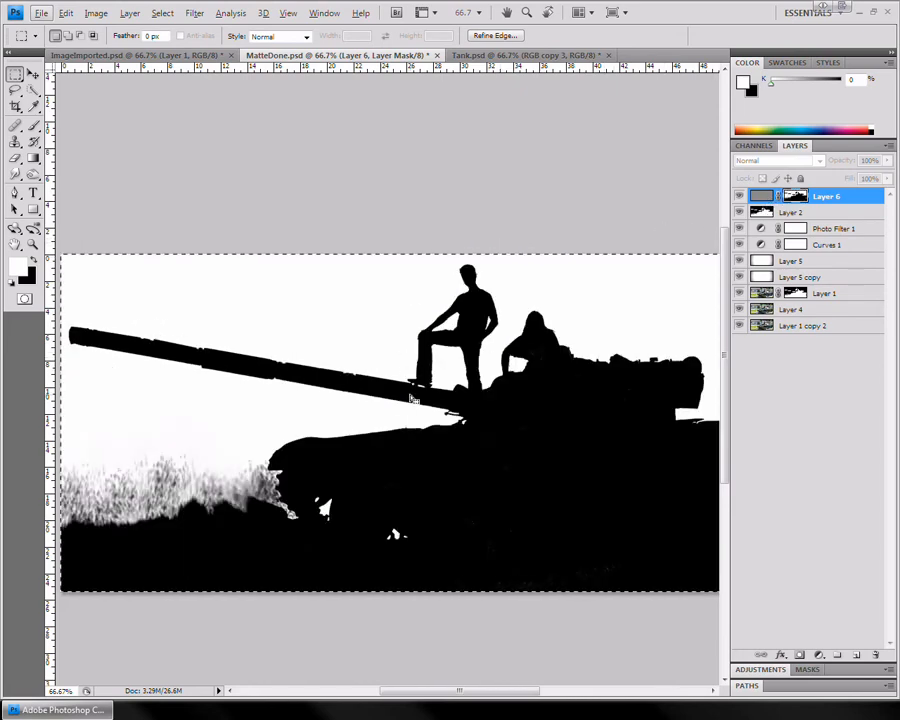
{"action": "left_click", "coordinate": [761, 196]}
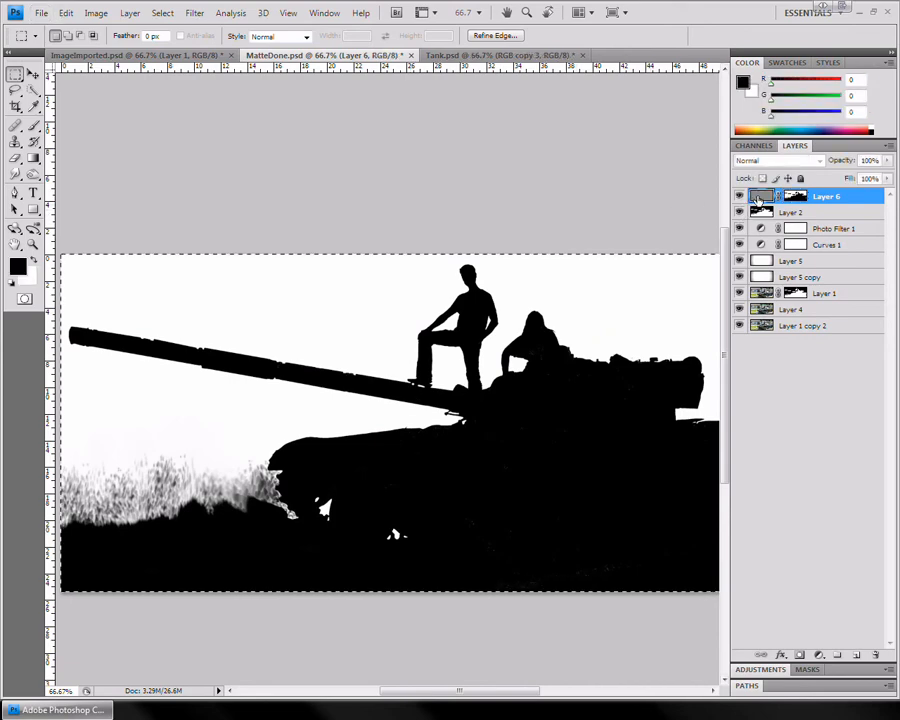
{"action": "key", "text": "ctrl+d"}
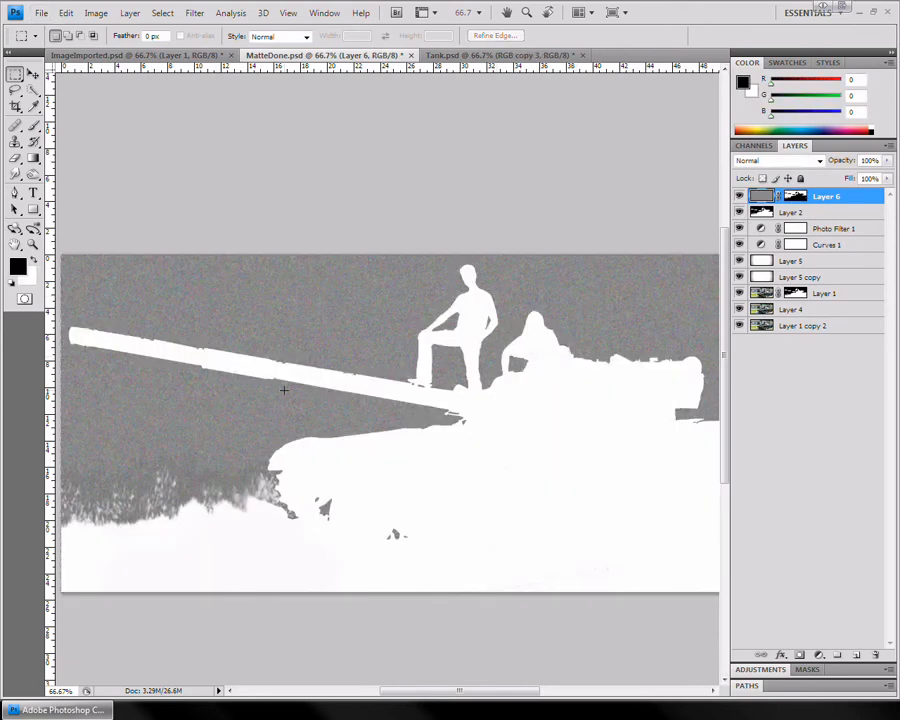
Hide the matte in Layer 2 and set the noise layer's blend mode to Overlay
{"action": "left_click", "coordinate": [286, 391], "text": "ctrl"}
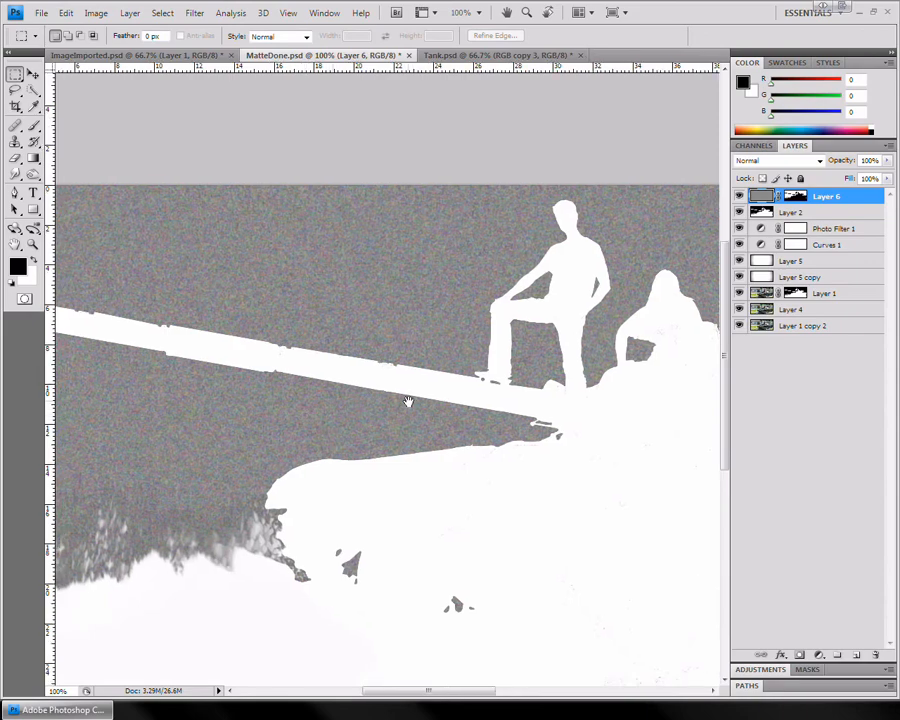
{"action": "left_click", "coordinate": [739, 212]}
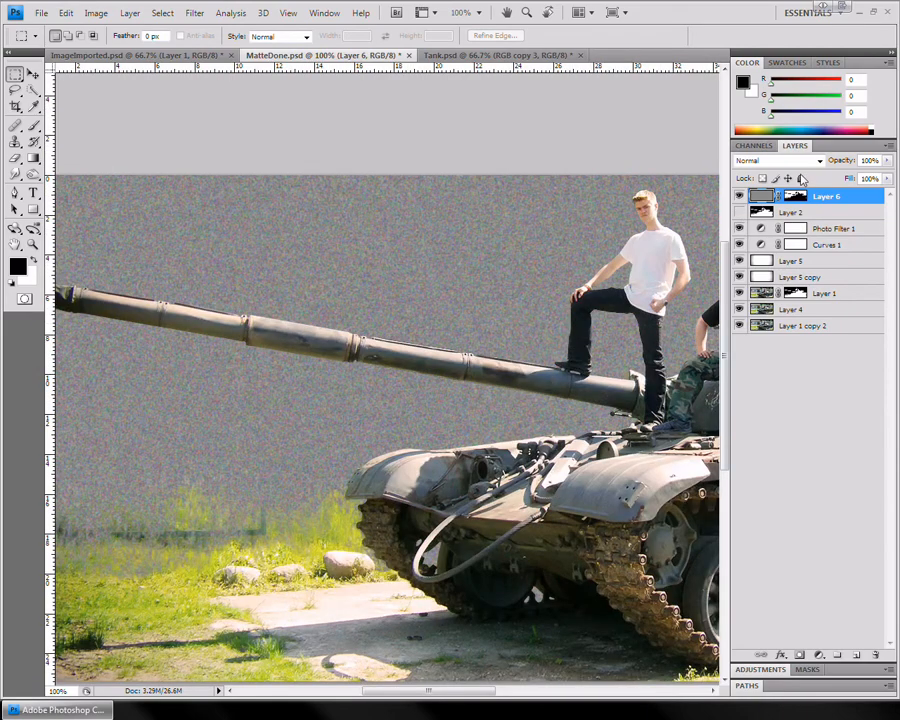
{"action": "left_click", "coordinate": [806, 162]}
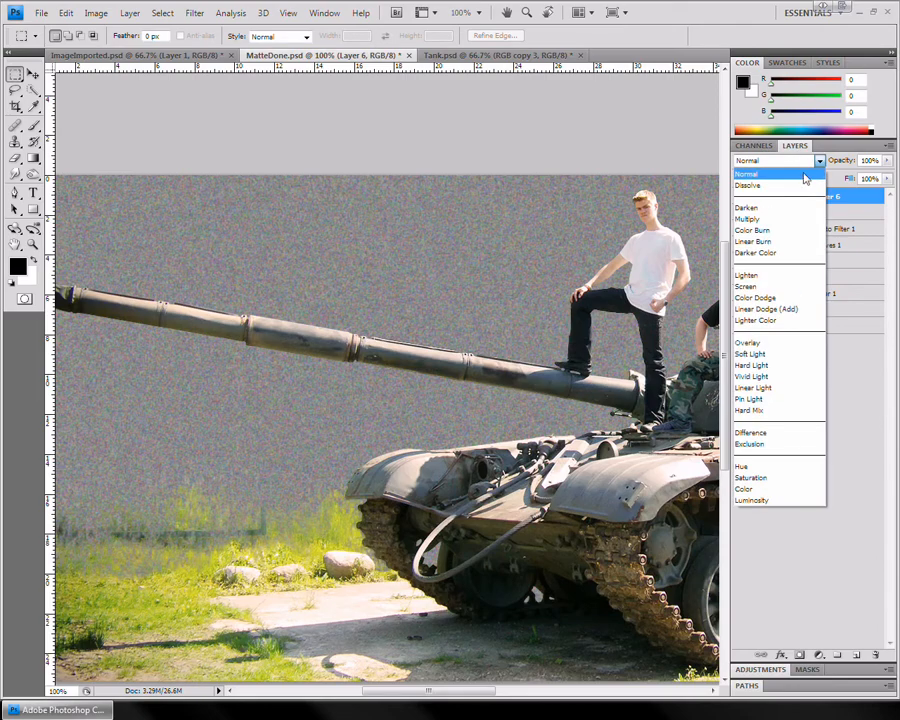
{"action": "left_click", "coordinate": [770, 341]}
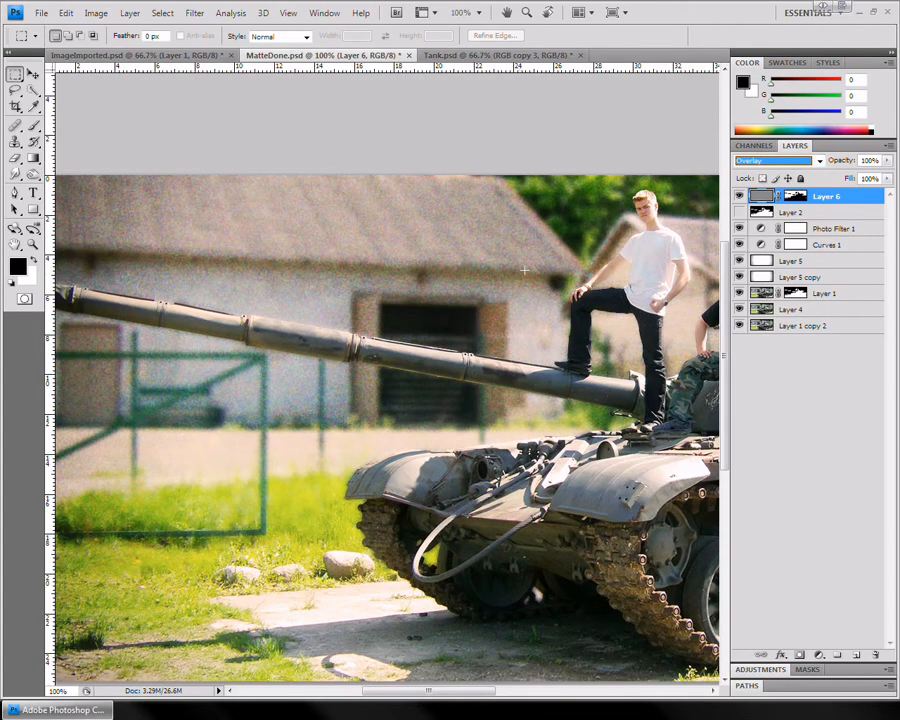
Lower the noise layer's opacity to 34%, judging the grain around the standing figure at 200% zoom
{"action": "left_click_drag", "start_coordinate": [560, 295], "coordinate": [413, 337]}
{"action": "key", "text": "z"}
{"action": "left_click", "coordinate": [426, 301]}
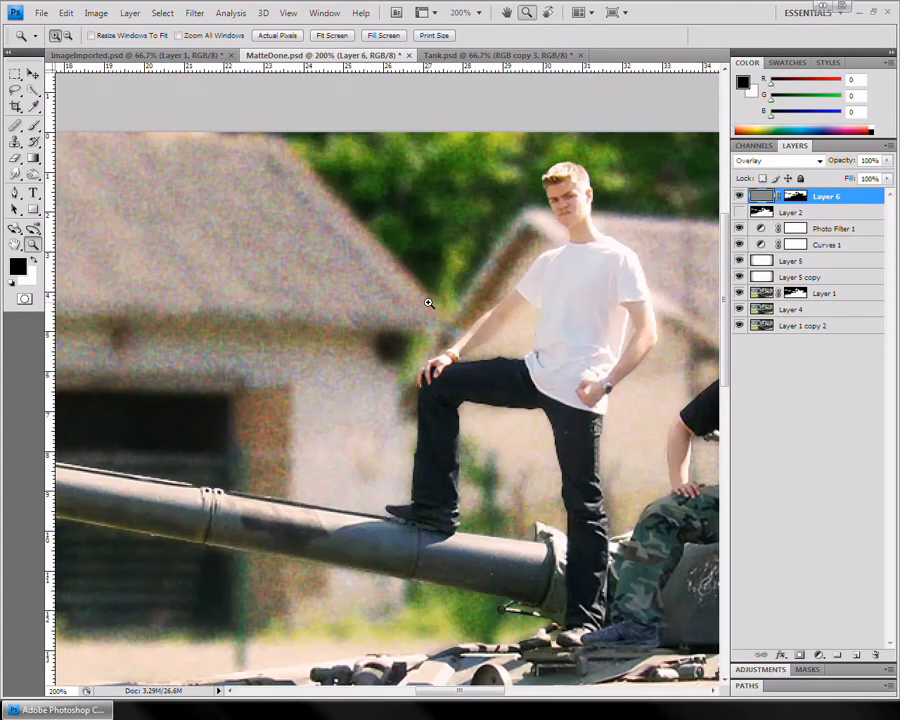
{"action": "left_click", "coordinate": [420, 330]}
{"action": "left_click", "coordinate": [395, 395], "text": "alt"}
{"action": "key", "text": "m"}
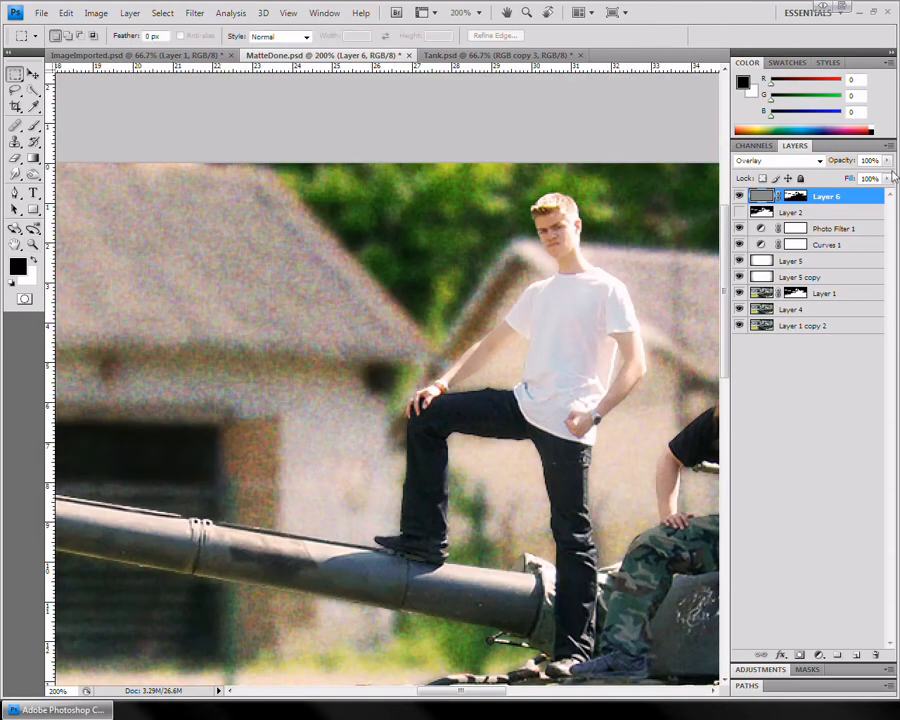
{"action": "left_click", "coordinate": [887, 161]}
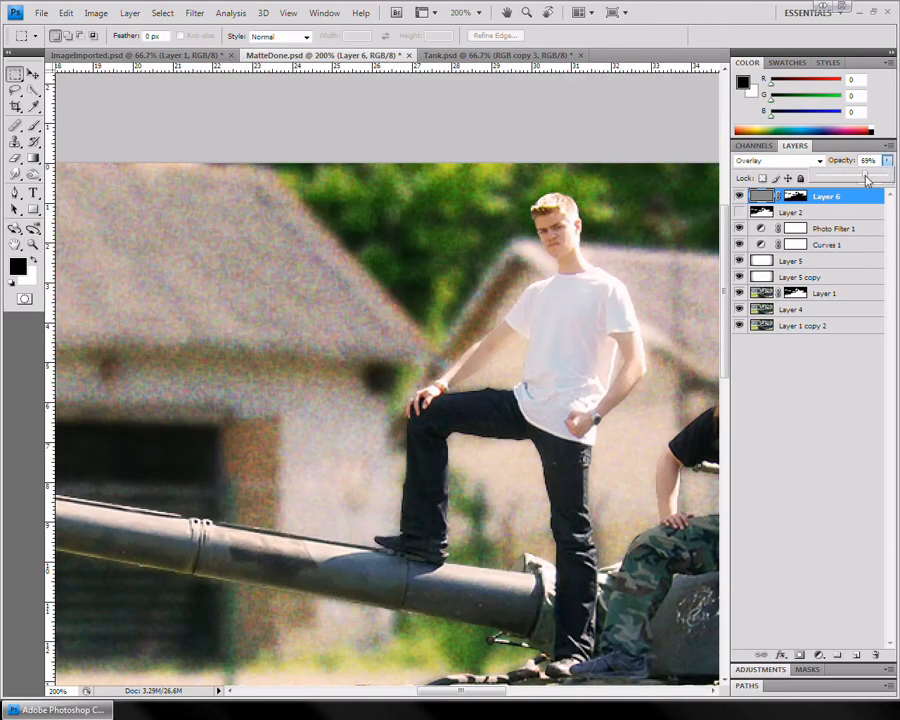
{"action": "left_click_drag", "start_coordinate": [866, 179], "coordinate": [842, 179]}
Examine the background grain beside the standing figure at 300% zoom, and the whole composite at 66.7%
{"action": "left_click_drag", "start_coordinate": [362, 473], "coordinate": [339, 430]}
{"action": "left_click", "coordinate": [360, 366], "text": "ctrl"}
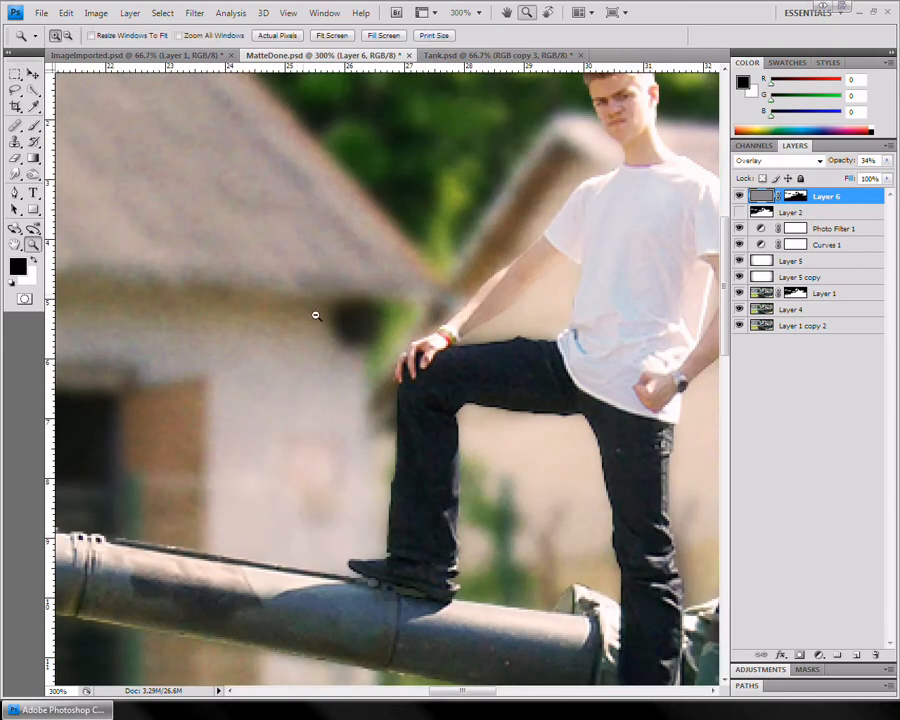
{"action": "left_click", "coordinate": [348, 468], "text": "alt"}
{"action": "left_click", "coordinate": [348, 468], "text": "alt"}
{"action": "left_click", "coordinate": [349, 469], "text": "alt"}
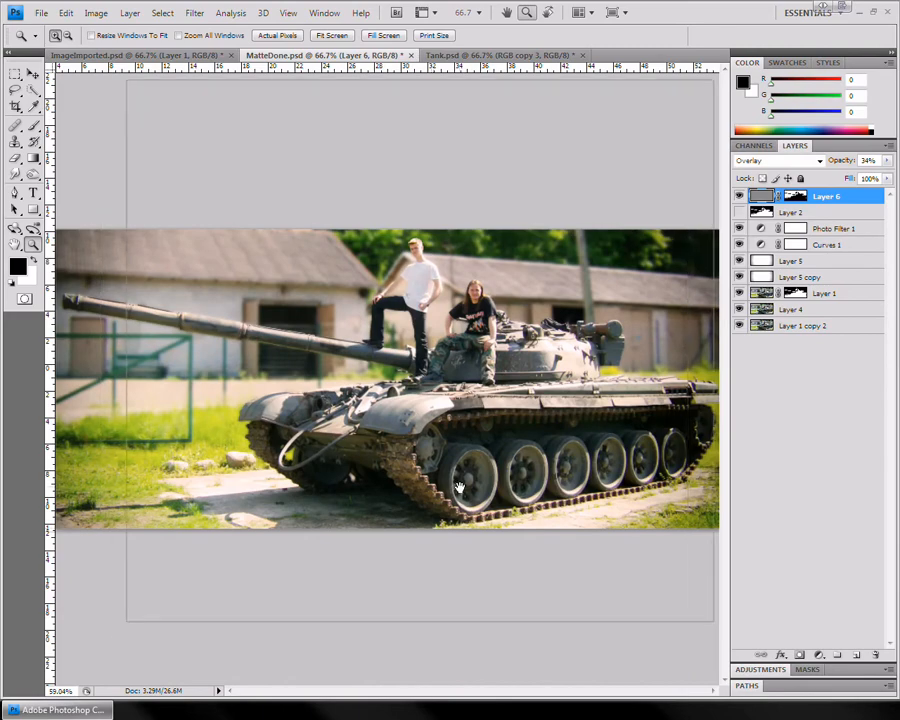
{"action": "key", "text": "m"}
{"action": "left_click_drag", "start_coordinate": [397, 432], "coordinate": [446, 426]}
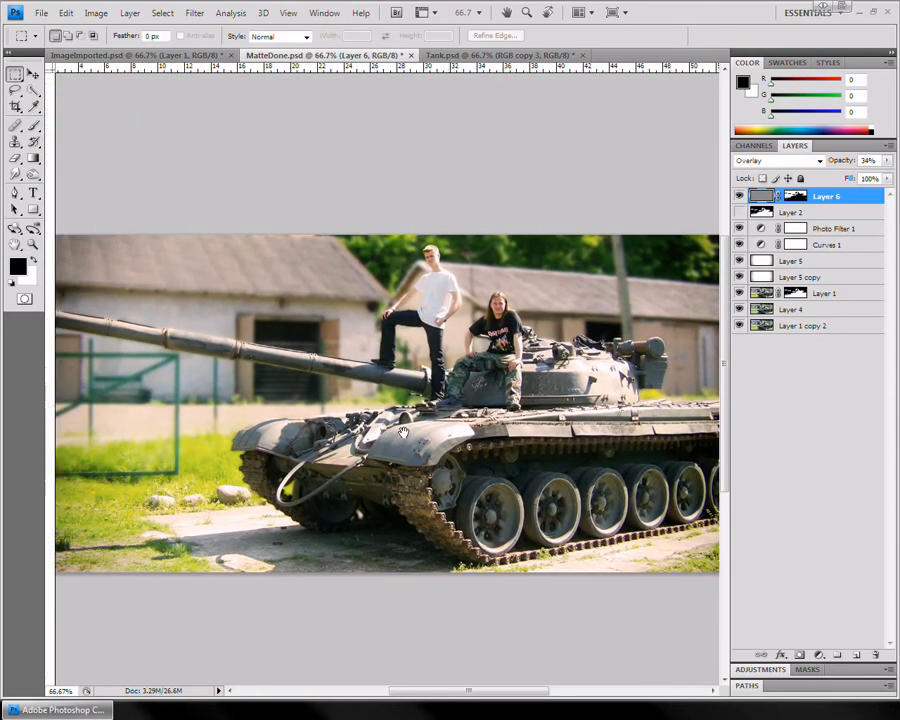
{"action": "left_click", "coordinate": [740, 326]}
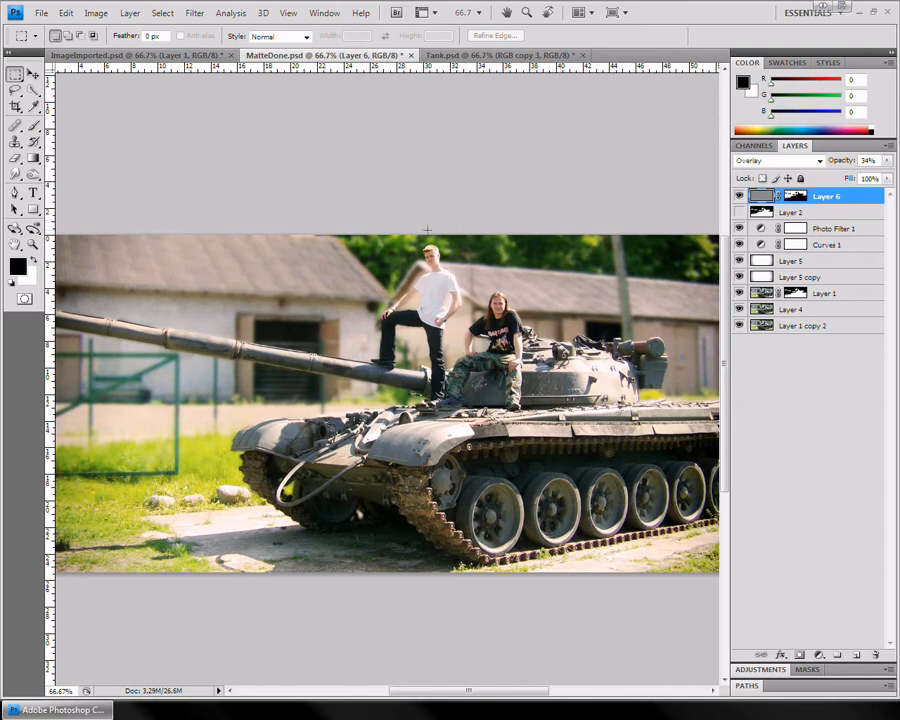
{"action": "left_click_drag", "start_coordinate": [275, 303], "coordinate": [307, 303]}
{"action": "left_click_drag", "start_coordinate": [446, 324], "coordinate": [468, 330]}
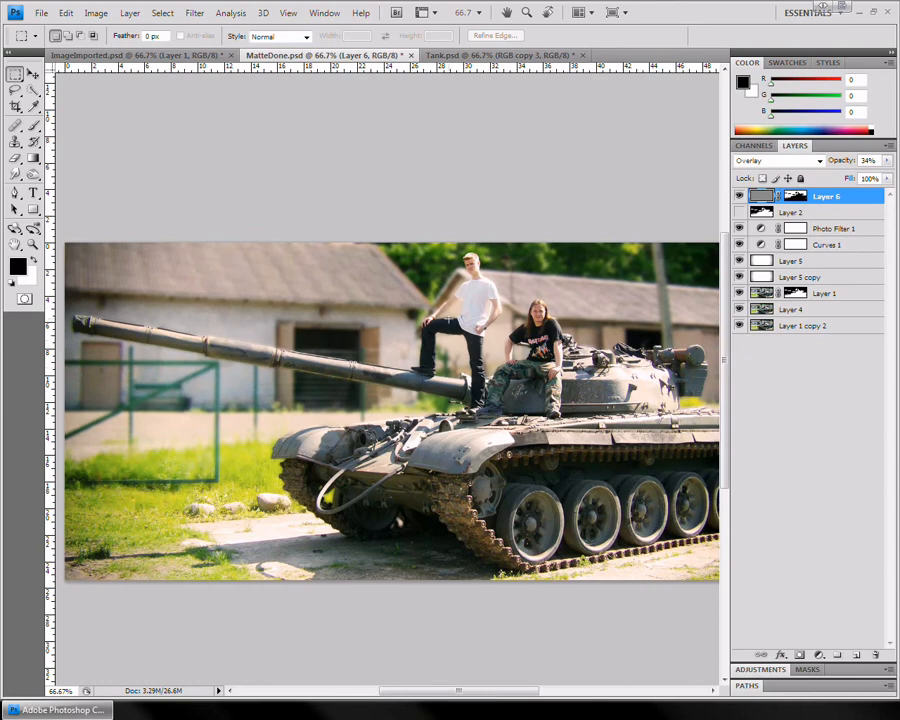
Switch to Tank.psd and examine the finished reference composite across its full width
{"action": "left_click", "coordinate": [470, 55]}
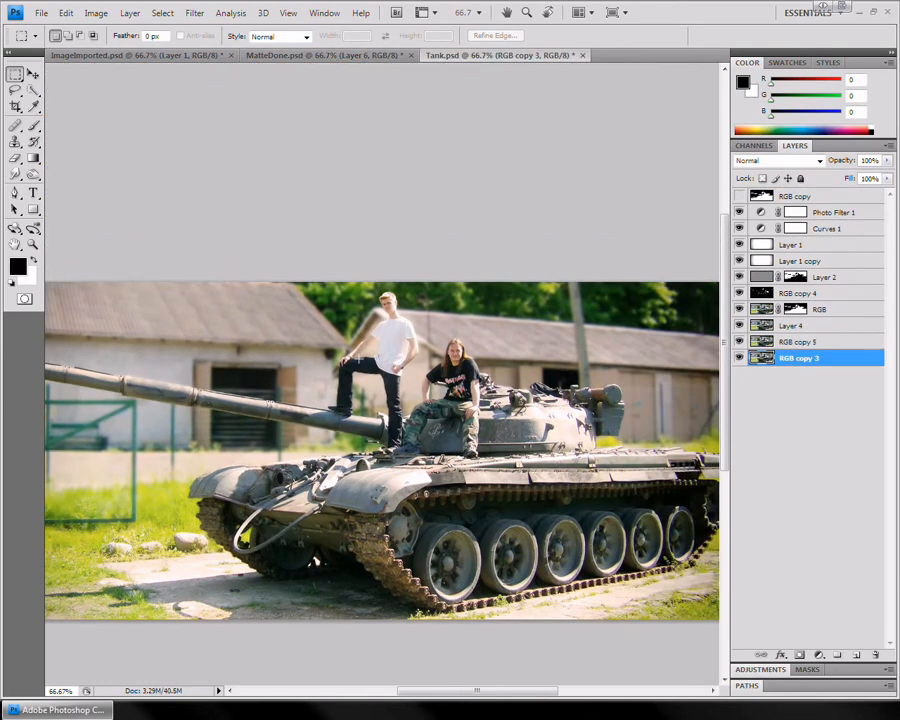
{"action": "left_click_drag", "start_coordinate": [297, 427], "coordinate": [345, 430]}
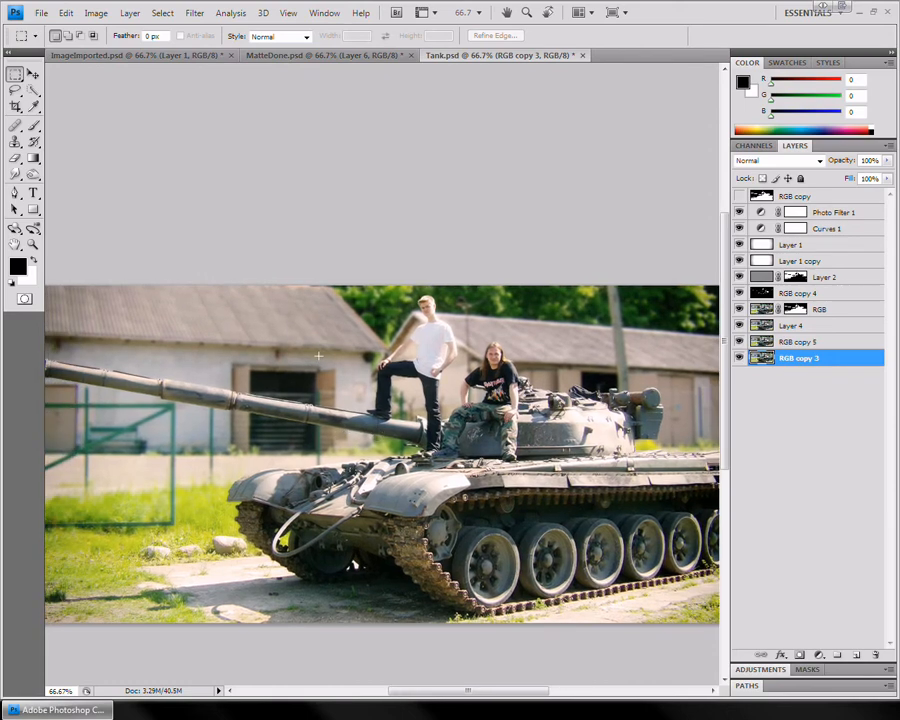
{"action": "key", "text": "z"}
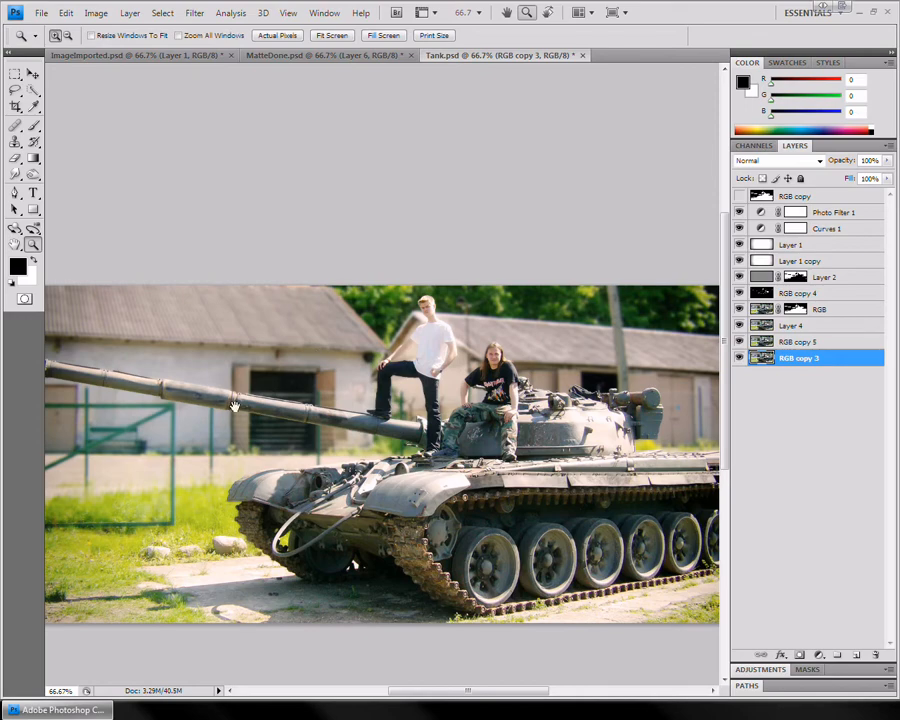
{"action": "left_click_drag", "start_coordinate": [229, 392], "coordinate": [281, 391]}
{"action": "left_click_drag", "start_coordinate": [440, 401], "coordinate": [240, 367]}
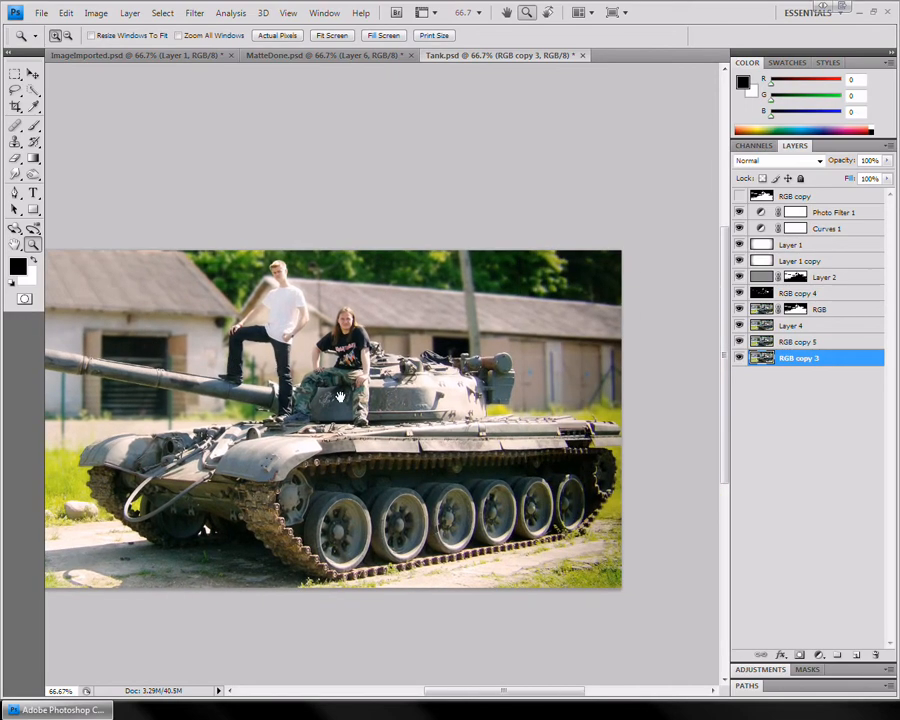
{"action": "left_click_drag", "start_coordinate": [340, 397], "coordinate": [527, 459]}
{"action": "left_click_drag", "start_coordinate": [375, 480], "coordinate": [397, 392]}
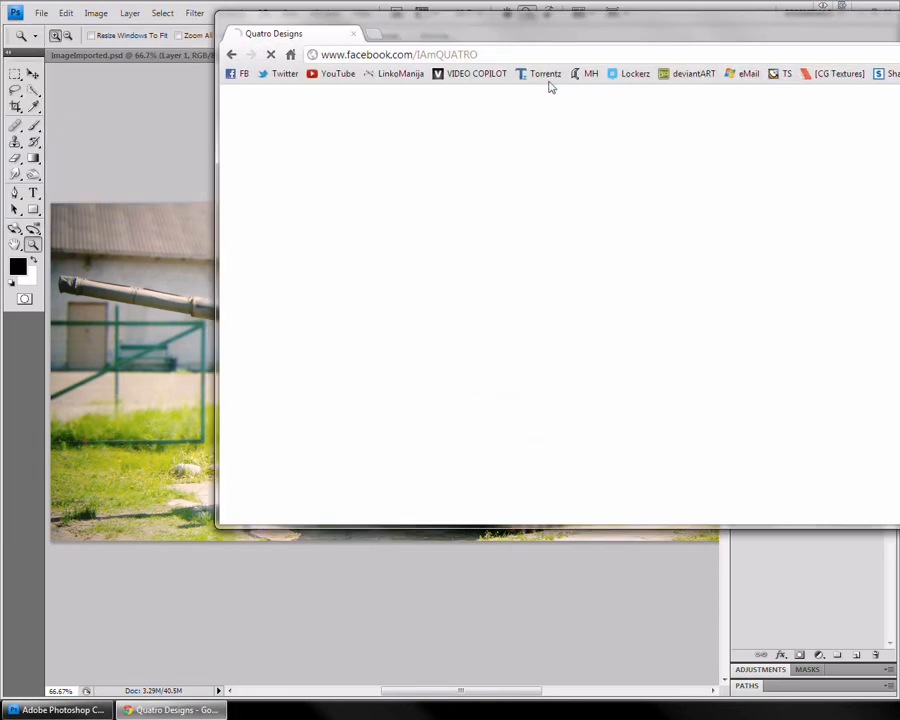
Switch to Chrome, maximize the Quatro Designs Facebook page and view the post comparing the original and edited tank photos
{"action": "double_click", "coordinate": [520, 27]}
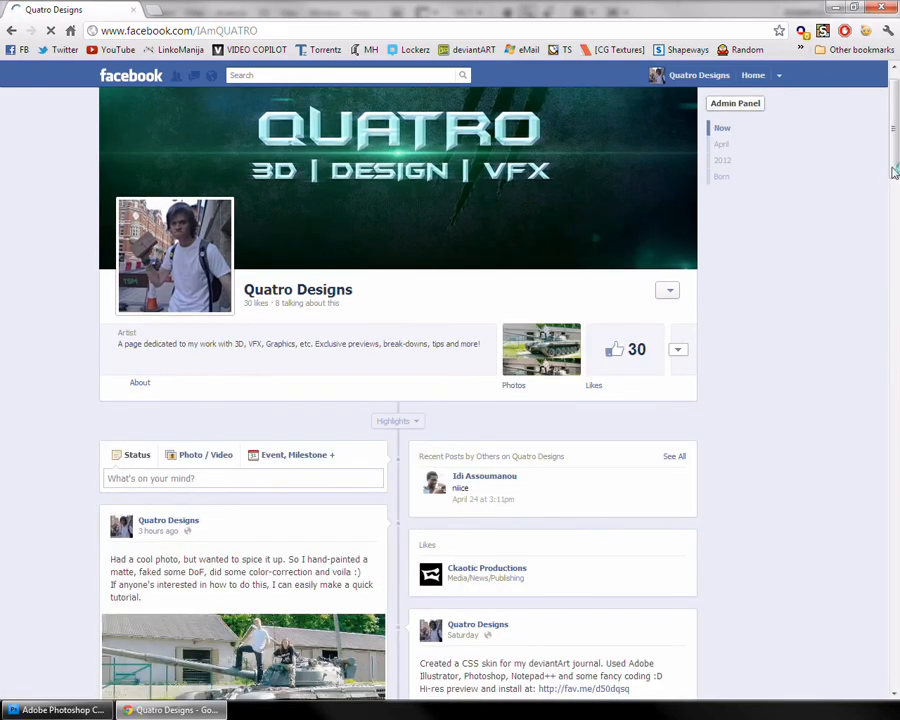
{"action": "scroll", "coordinate": [895, 117], "scroll_direction": "down", "scroll_amount": 4}
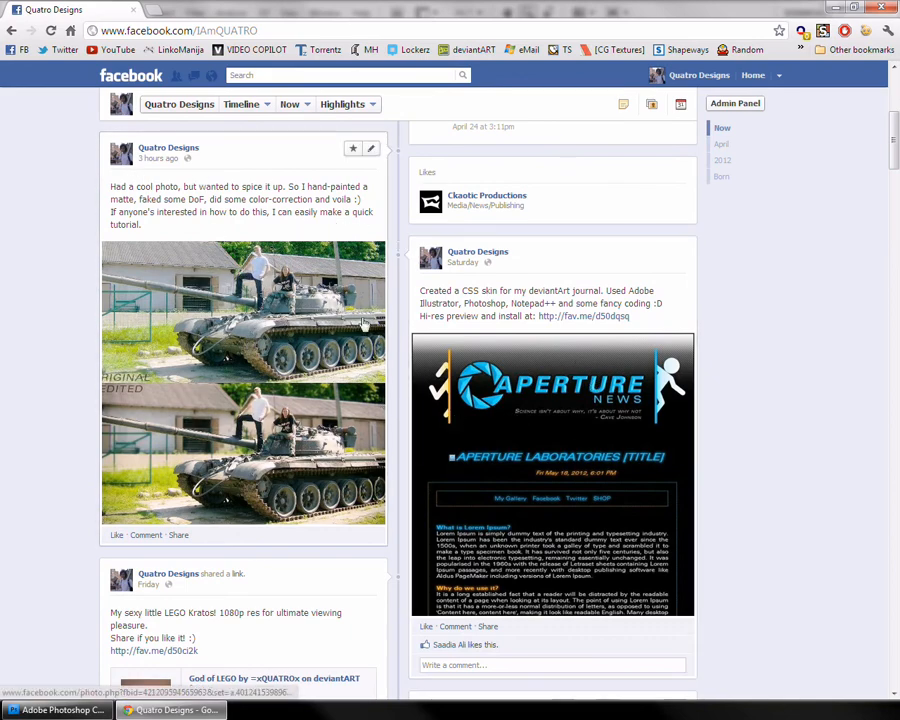
{"action": "mouse_move", "coordinate": [890, 145]}
{"action": "left_mouse_down"}
{"action": "mouse_move", "coordinate": [892, 249]}
{"action": "mouse_move", "coordinate": [872, 307]}
{"action": "mouse_move", "coordinate": [861, 452]}
{"action": "mouse_move", "coordinate": [864, 408]}
{"action": "mouse_move", "coordinate": [892, 345]}
{"action": "mouse_move", "coordinate": [896, 130]}
{"action": "left_mouse_up"}
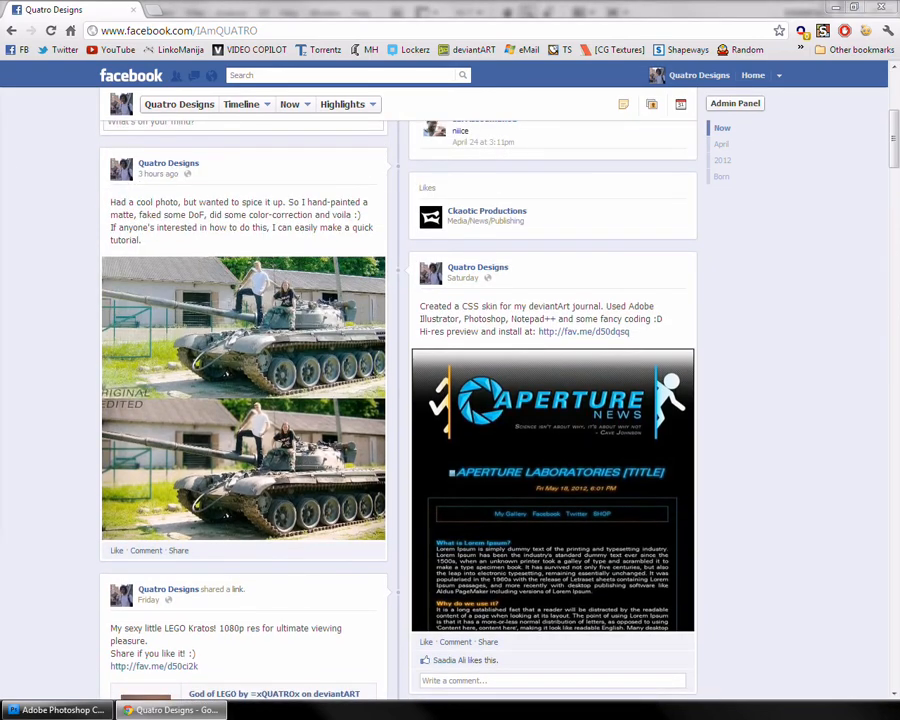
Open the Best of 3D gallery on deviantART and browse its artworks
{"action": "left_click_drag", "start_coordinate": [899, 8], "coordinate": [298, 8]}
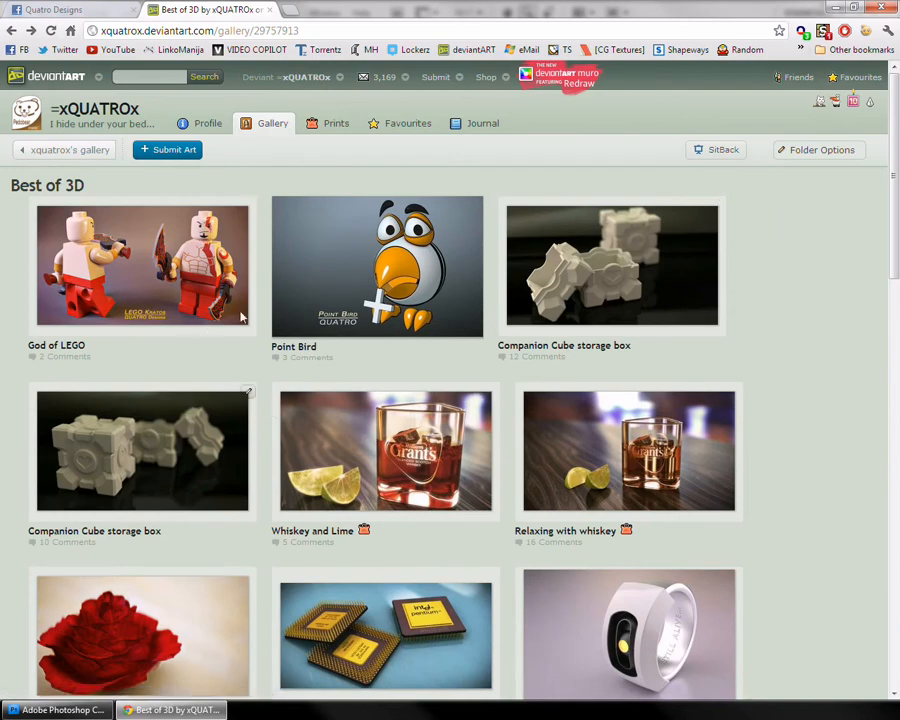
{"action": "scroll", "coordinate": [576, 298], "scroll_direction": "down", "scroll_amount": 1}
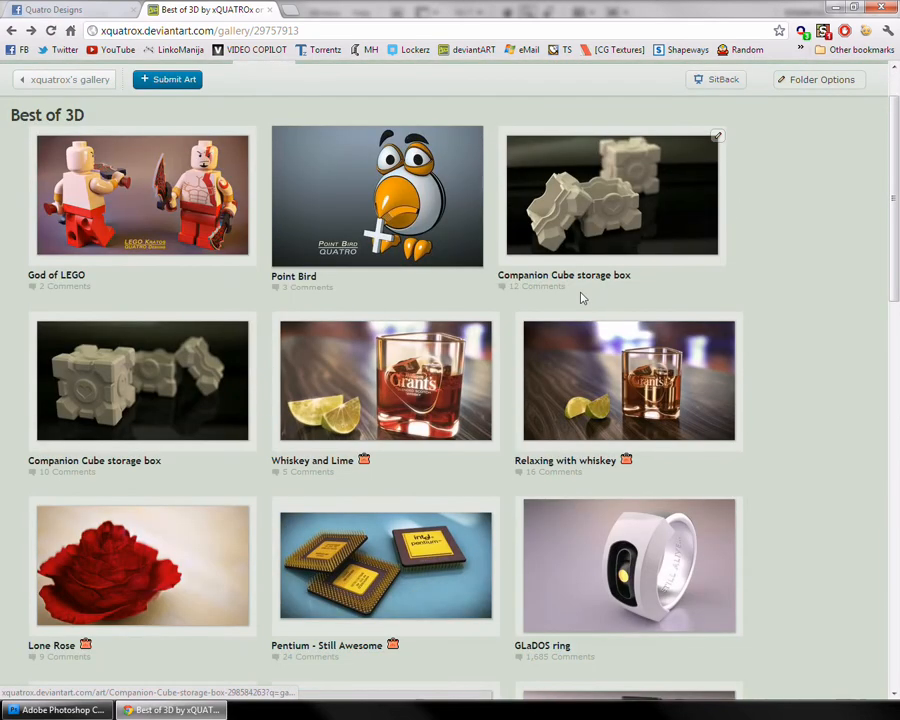
{"action": "scroll", "coordinate": [524, 236], "scroll_direction": "down", "scroll_amount": 1}
{"action": "scroll", "coordinate": [338, 400], "scroll_direction": "down", "scroll_amount": 5}
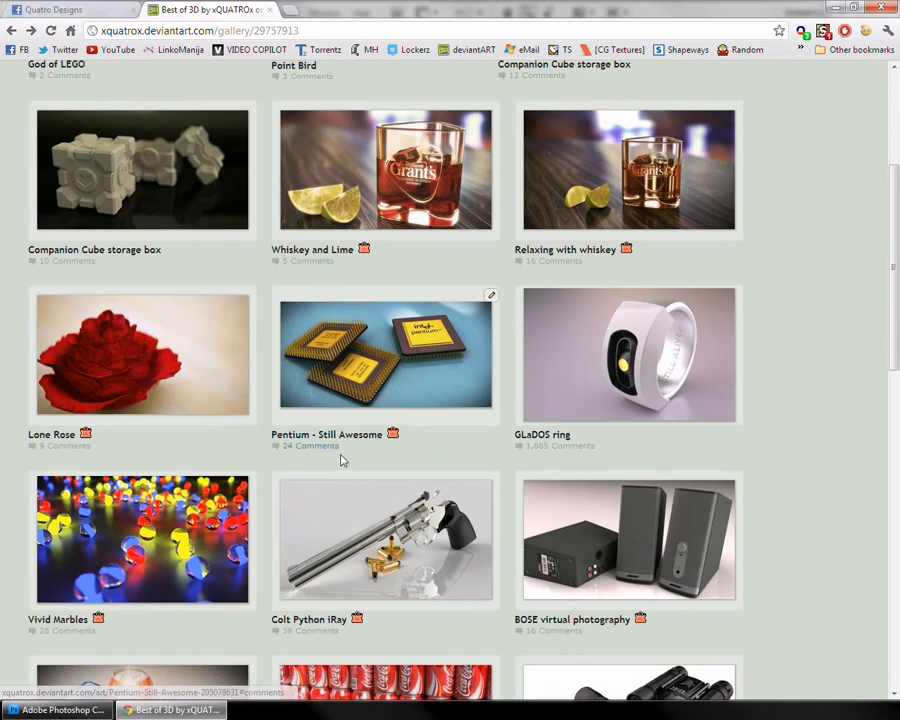
View the God of LEGO artwork from the Best of 3D gallery and return to the gallery
{"action": "scroll", "coordinate": [243, 285], "scroll_direction": "up", "scroll_amount": 7}
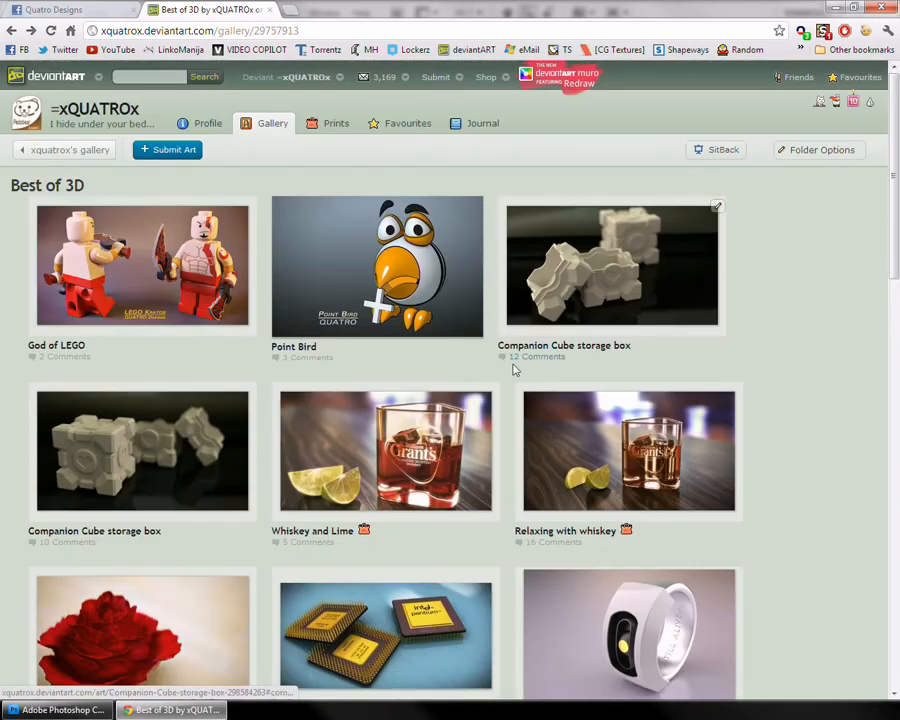
{"action": "left_click", "coordinate": [196, 287]}
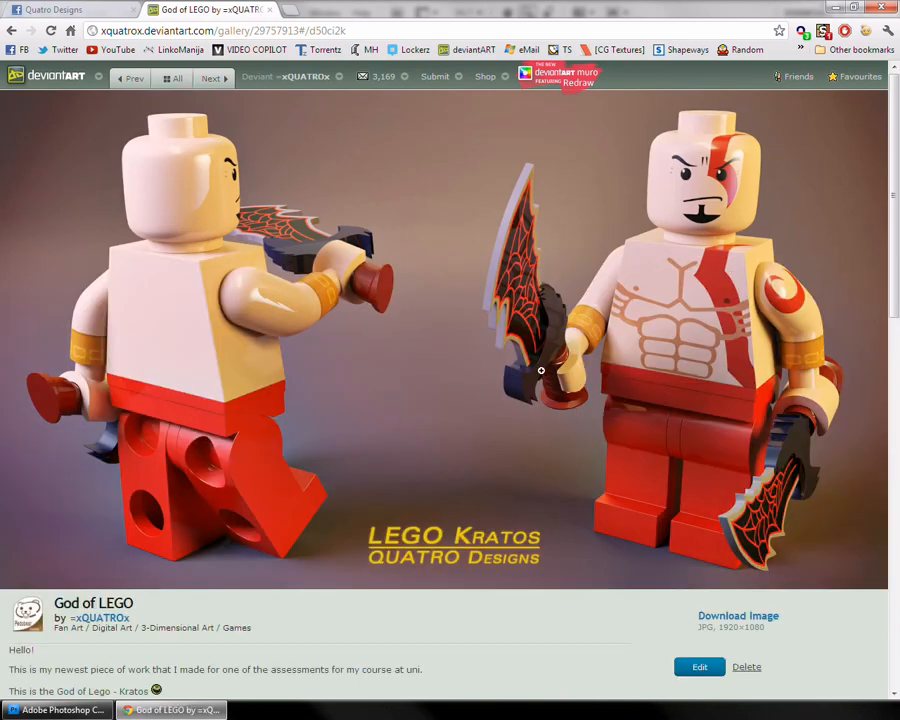
{"action": "left_click", "coordinate": [13, 30]}
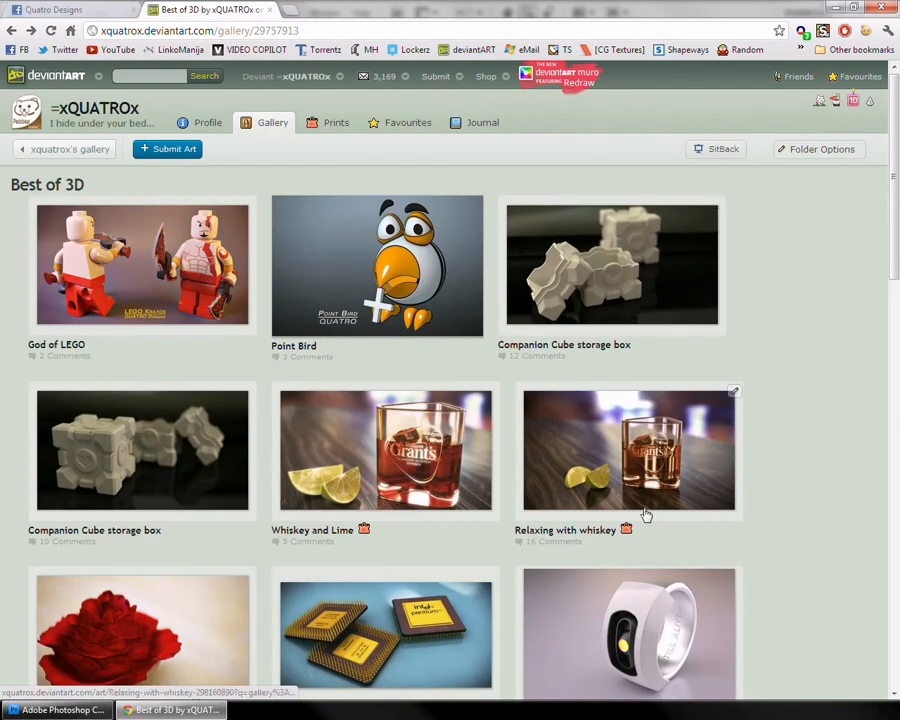
Examine the limes and glass in the Relaxing with whiskey artwork at enlarged size, and switch back to Tank.psd in Photoshop
{"action": "left_click", "coordinate": [645, 512]}
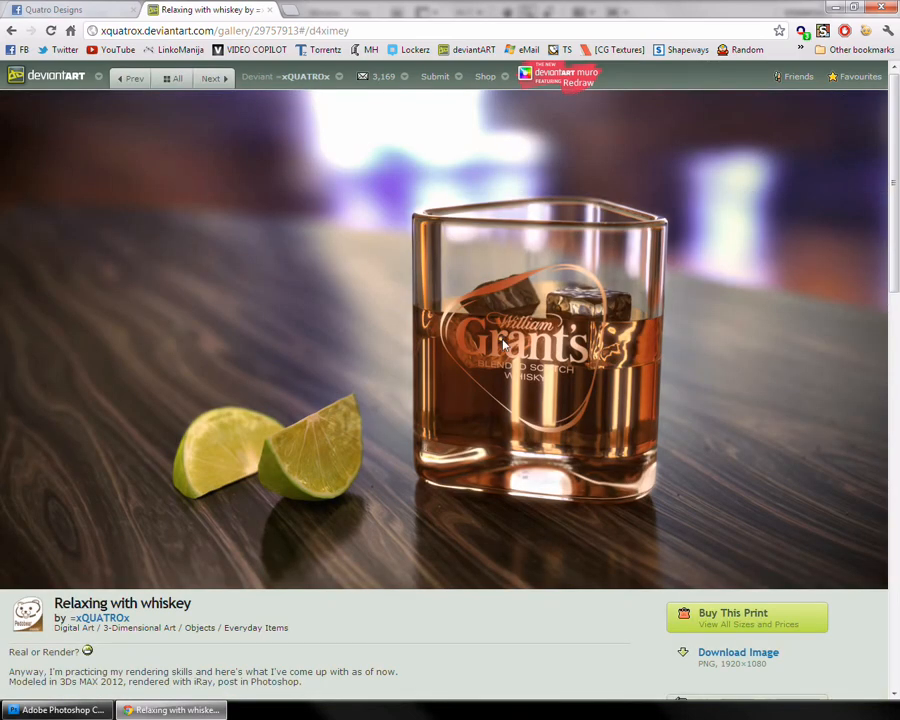
{"action": "left_click", "coordinate": [502, 339]}
{"action": "scroll", "coordinate": [672, 462], "scroll_direction": "down", "scroll_amount": 5}
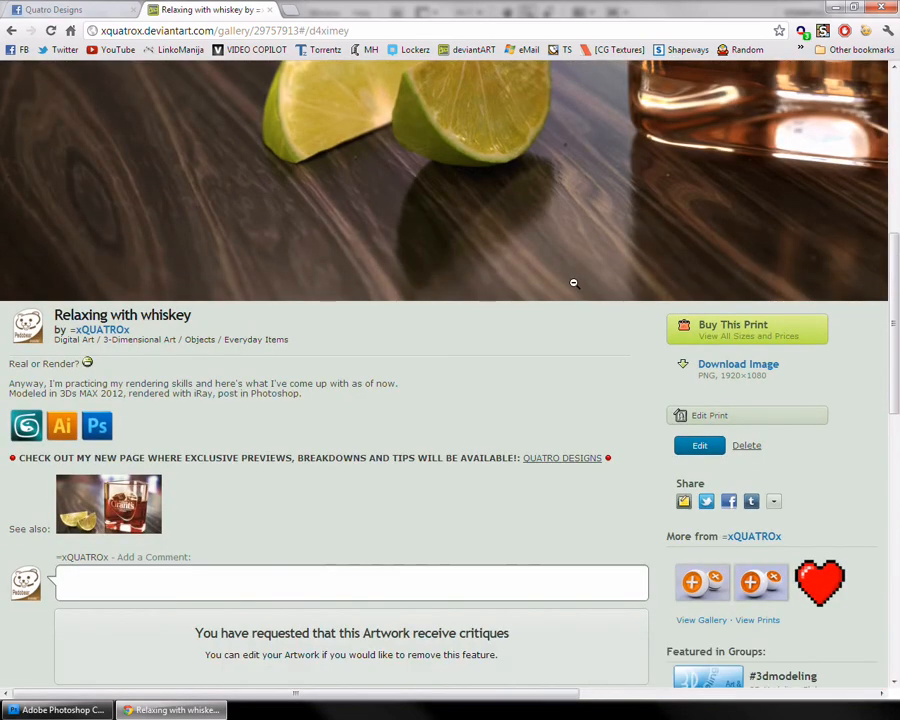
{"action": "scroll", "coordinate": [600, 310], "scroll_direction": "up", "scroll_amount": 3}
{"action": "scroll", "coordinate": [623, 313], "scroll_direction": "up", "scroll_amount": 1}
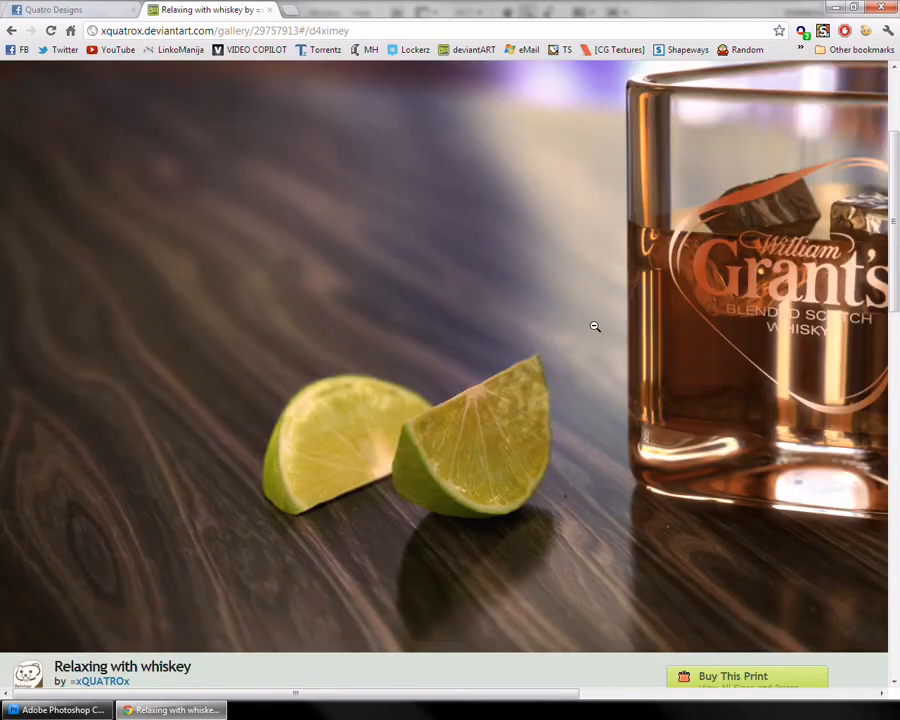
{"action": "left_click_drag", "start_coordinate": [617, 326], "coordinate": [623, 326]}
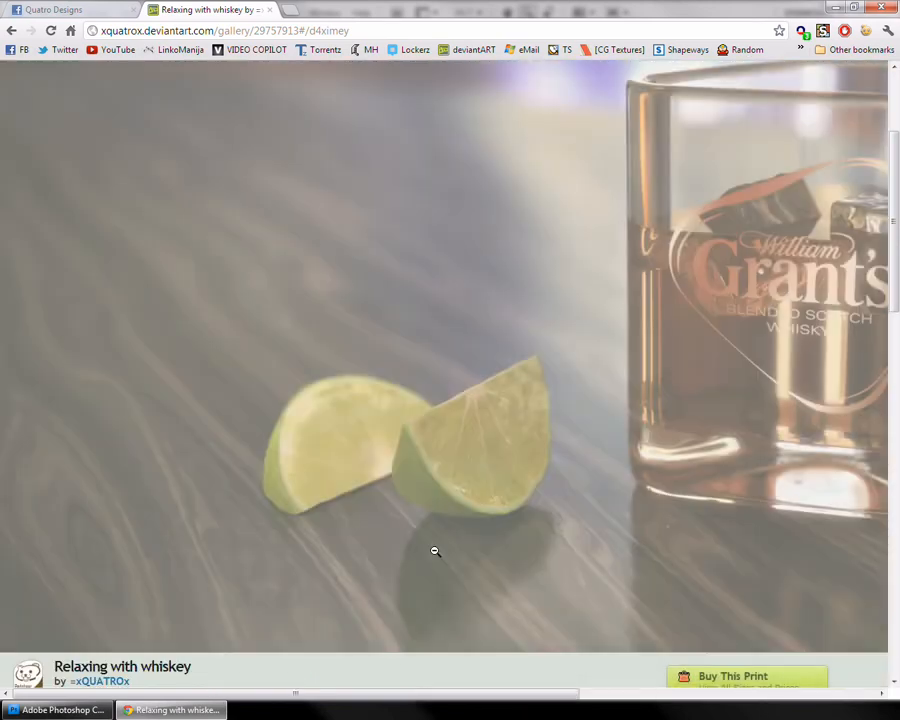
{"action": "left_click_drag", "start_coordinate": [450, 694], "coordinate": [514, 689]}
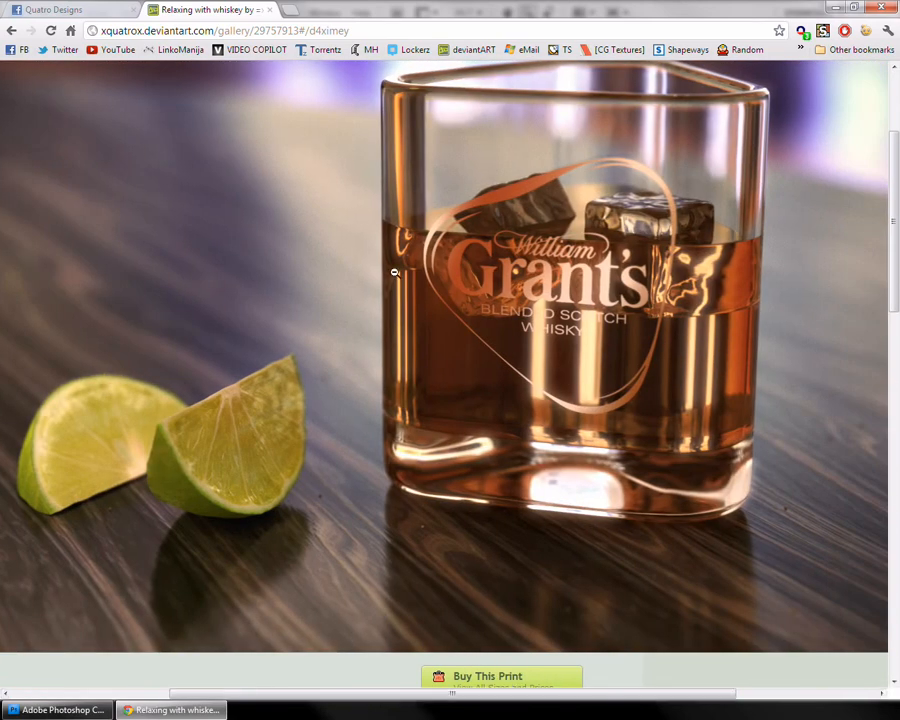
{"action": "left_click", "coordinate": [360, 280]}
{"action": "left_click", "coordinate": [62, 709]}
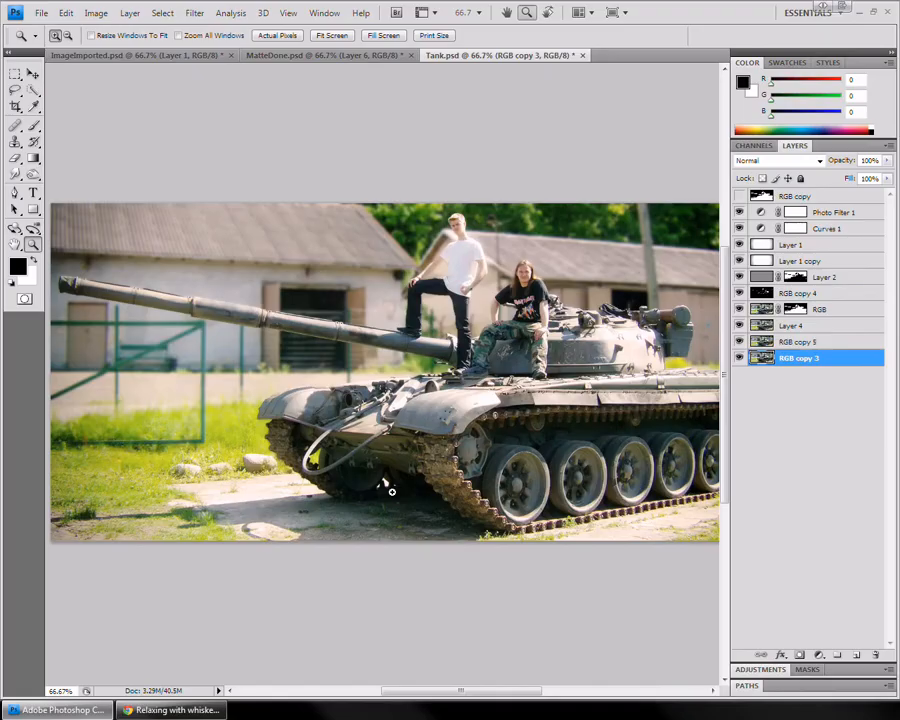